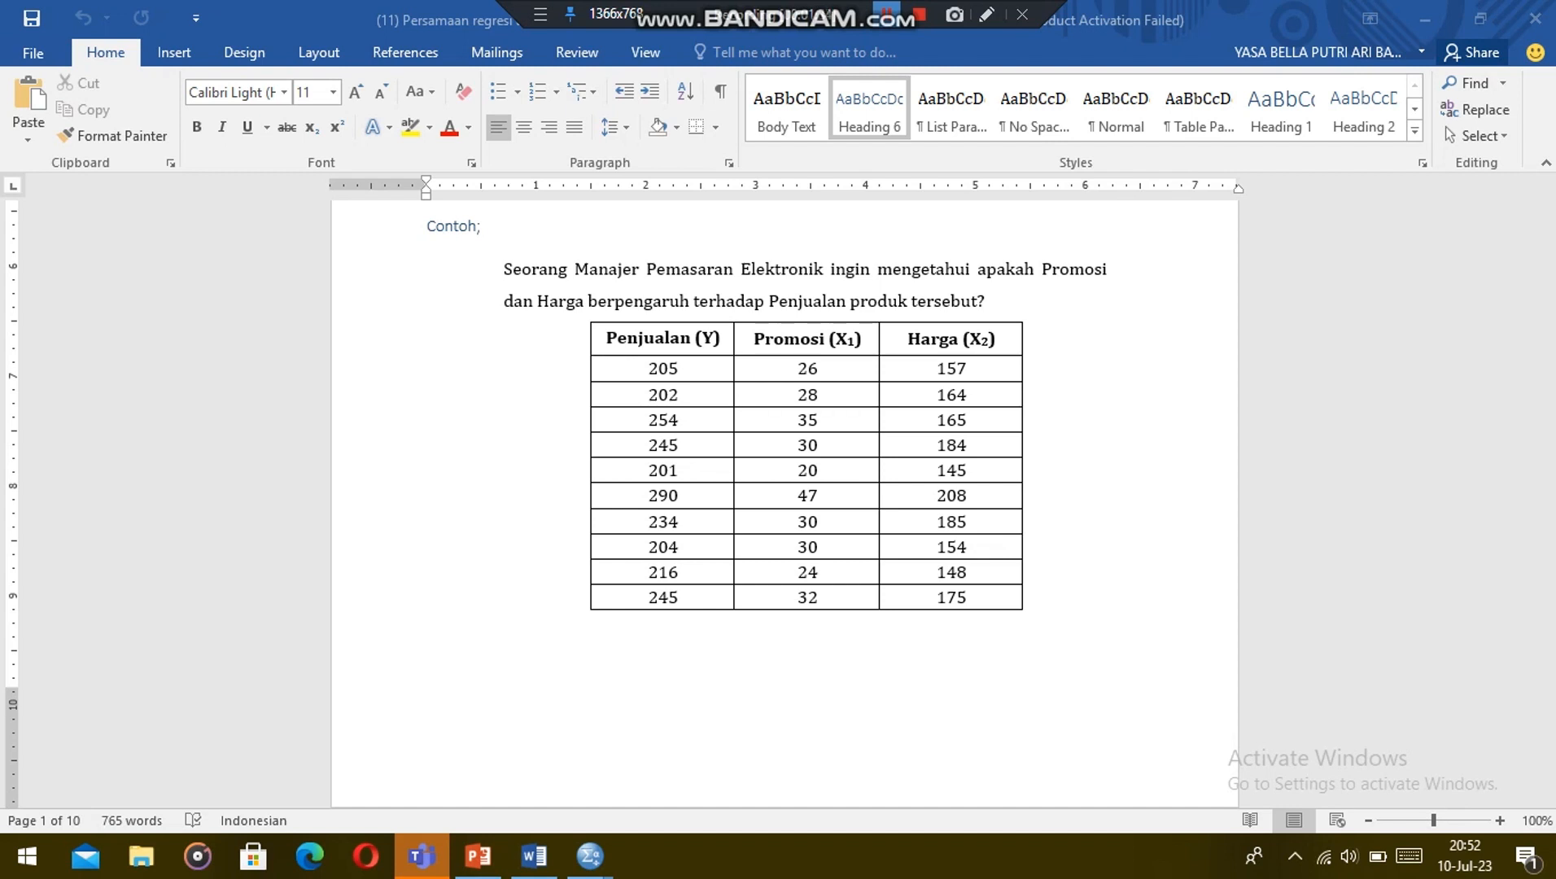
Switch to the SPSS Data Editor, show the data values and open the Linear Regression dialog.
key("alt+Tab")
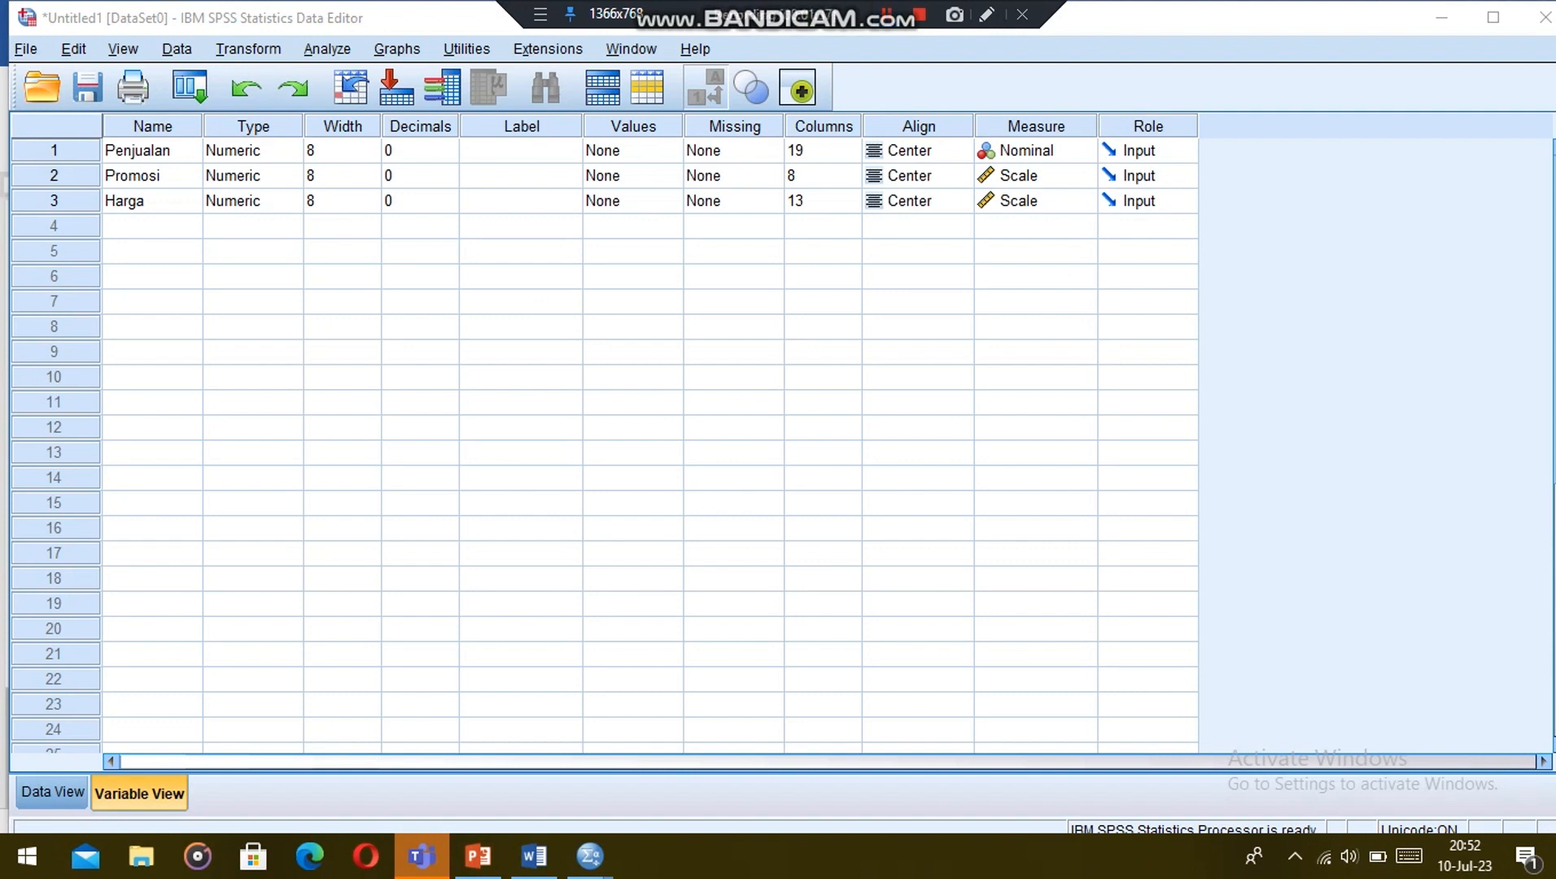
left_click(53, 792)
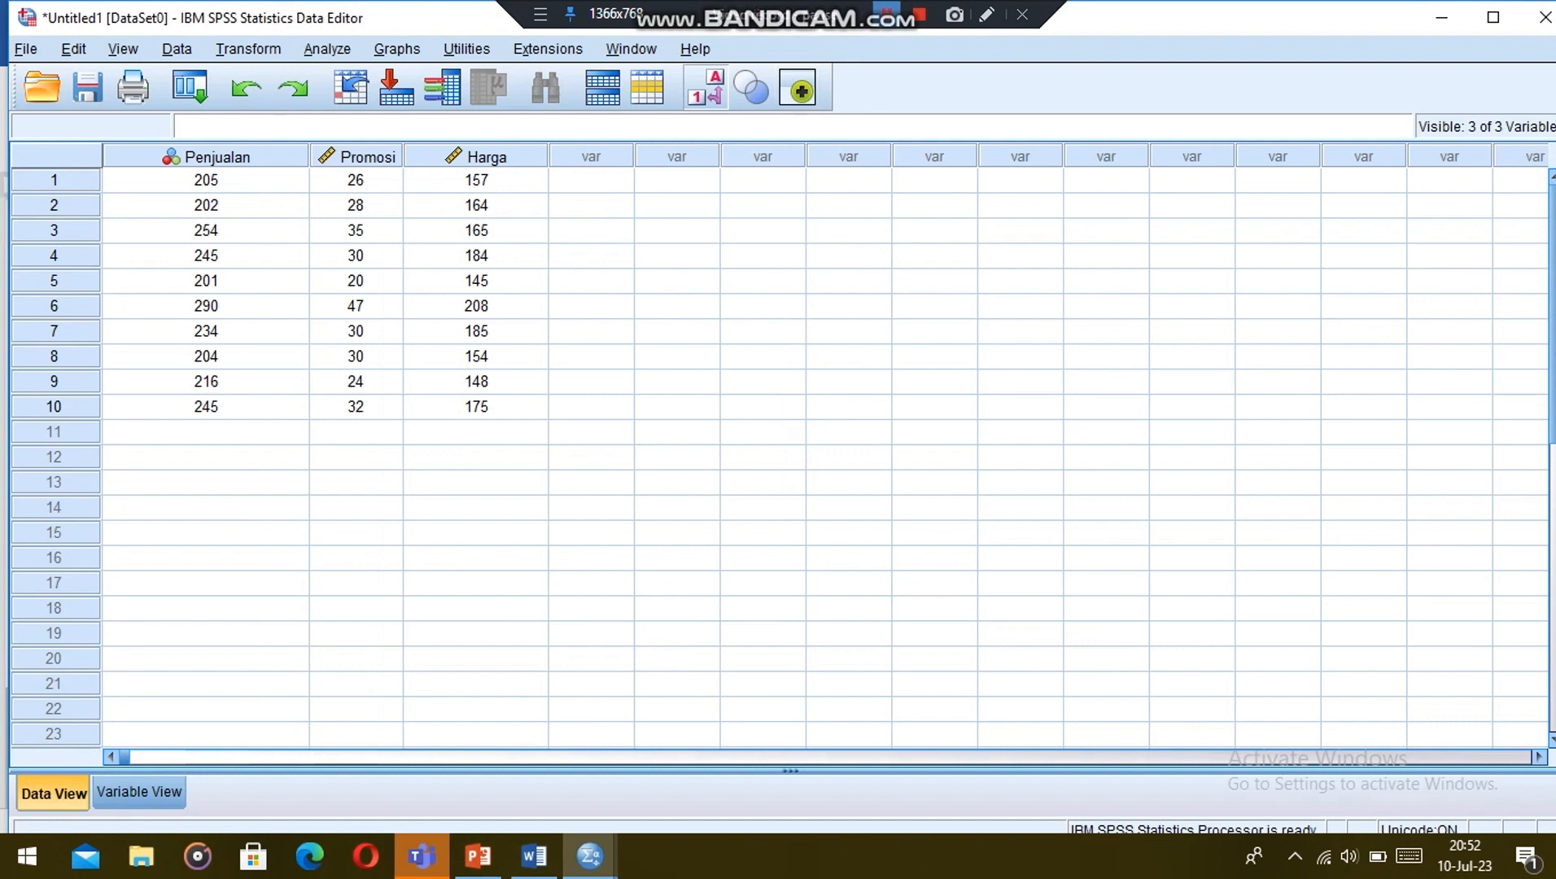
left_click(886, 14)
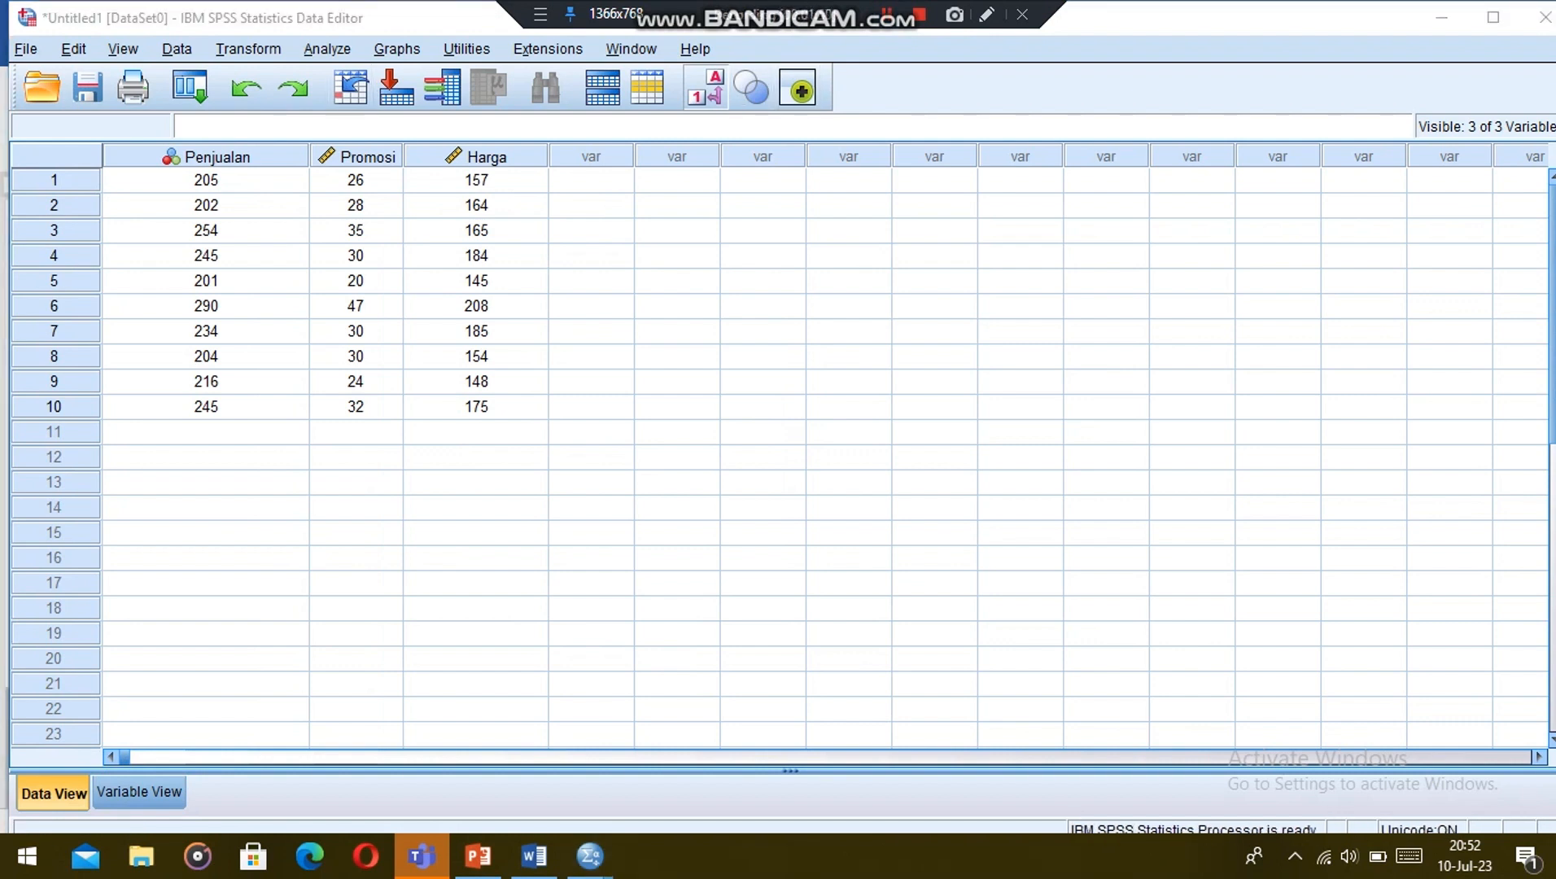
left_click(327, 49)
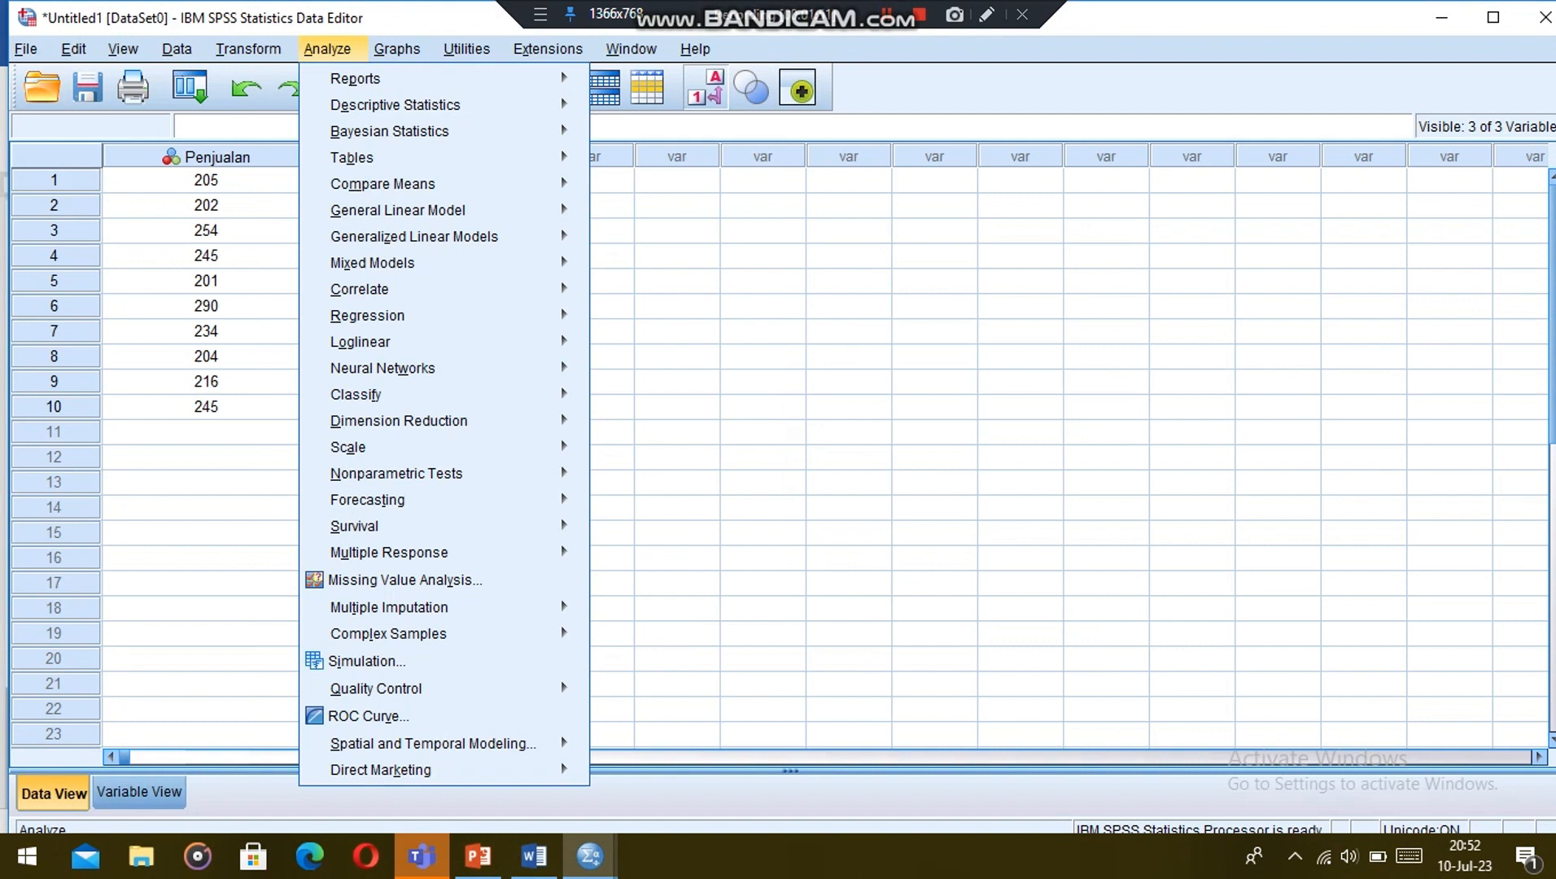
mouse_move(367, 315)
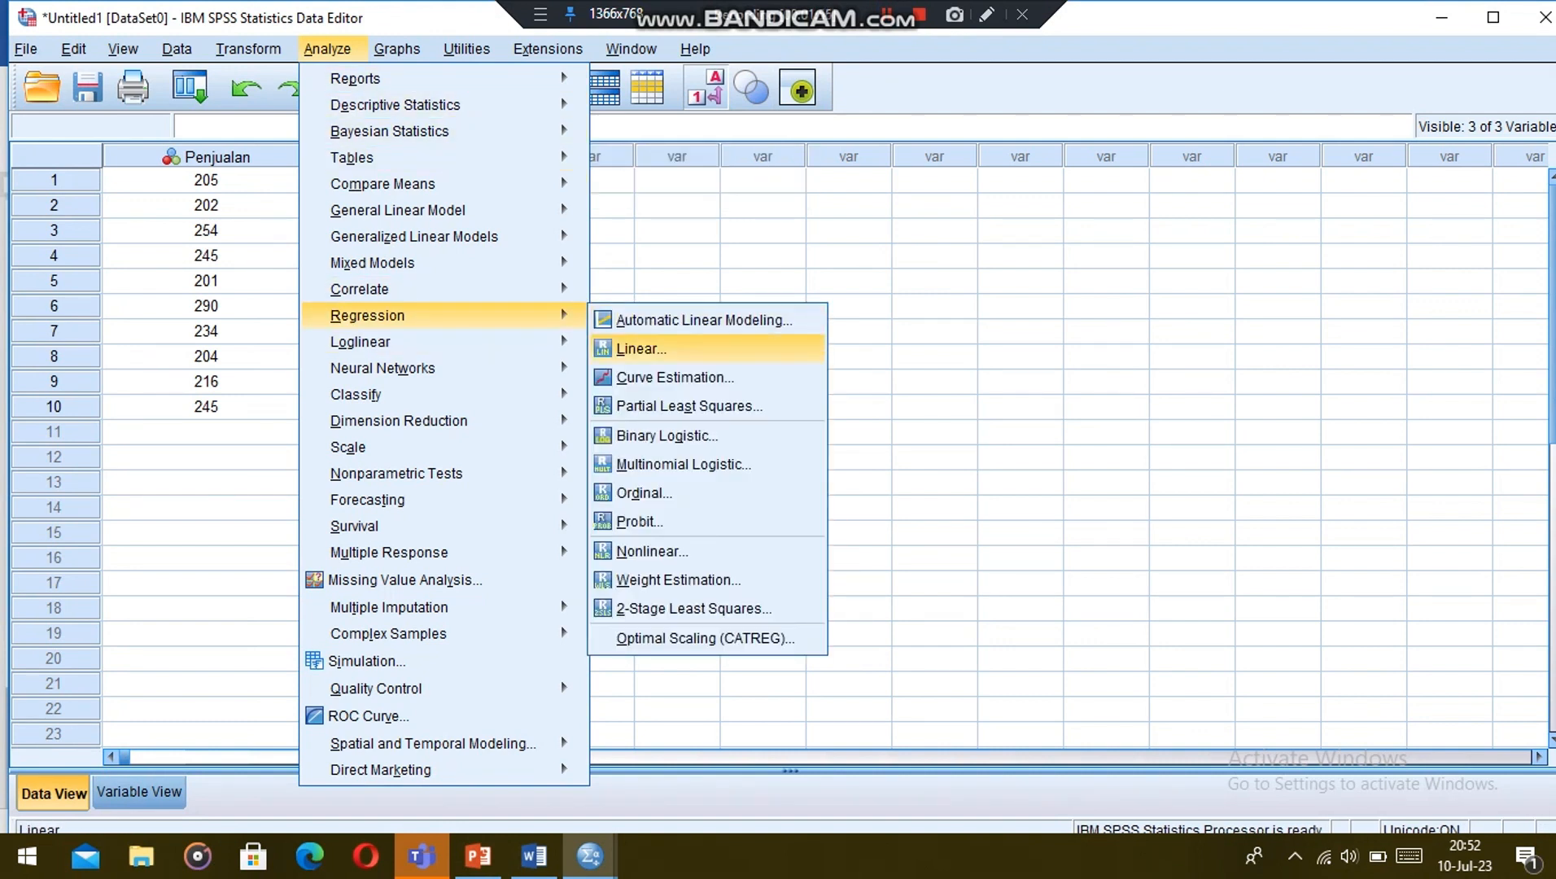
left_click(641, 348)
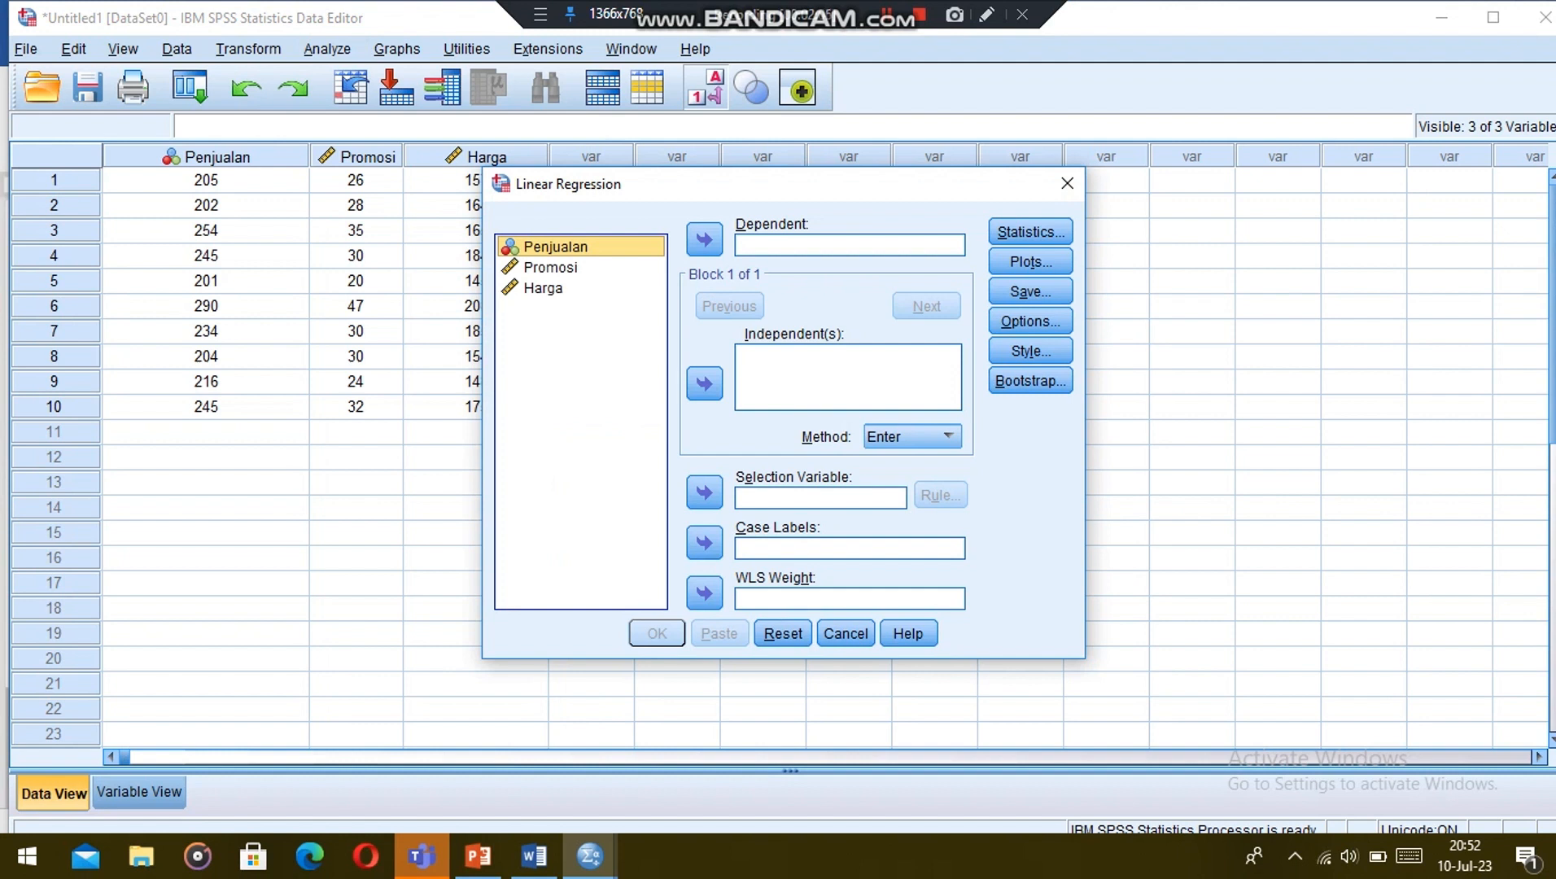
Assign Penjualan as the dependent variable and Promosi and Harga as the independent variables of the regression.
left_click(705, 239)
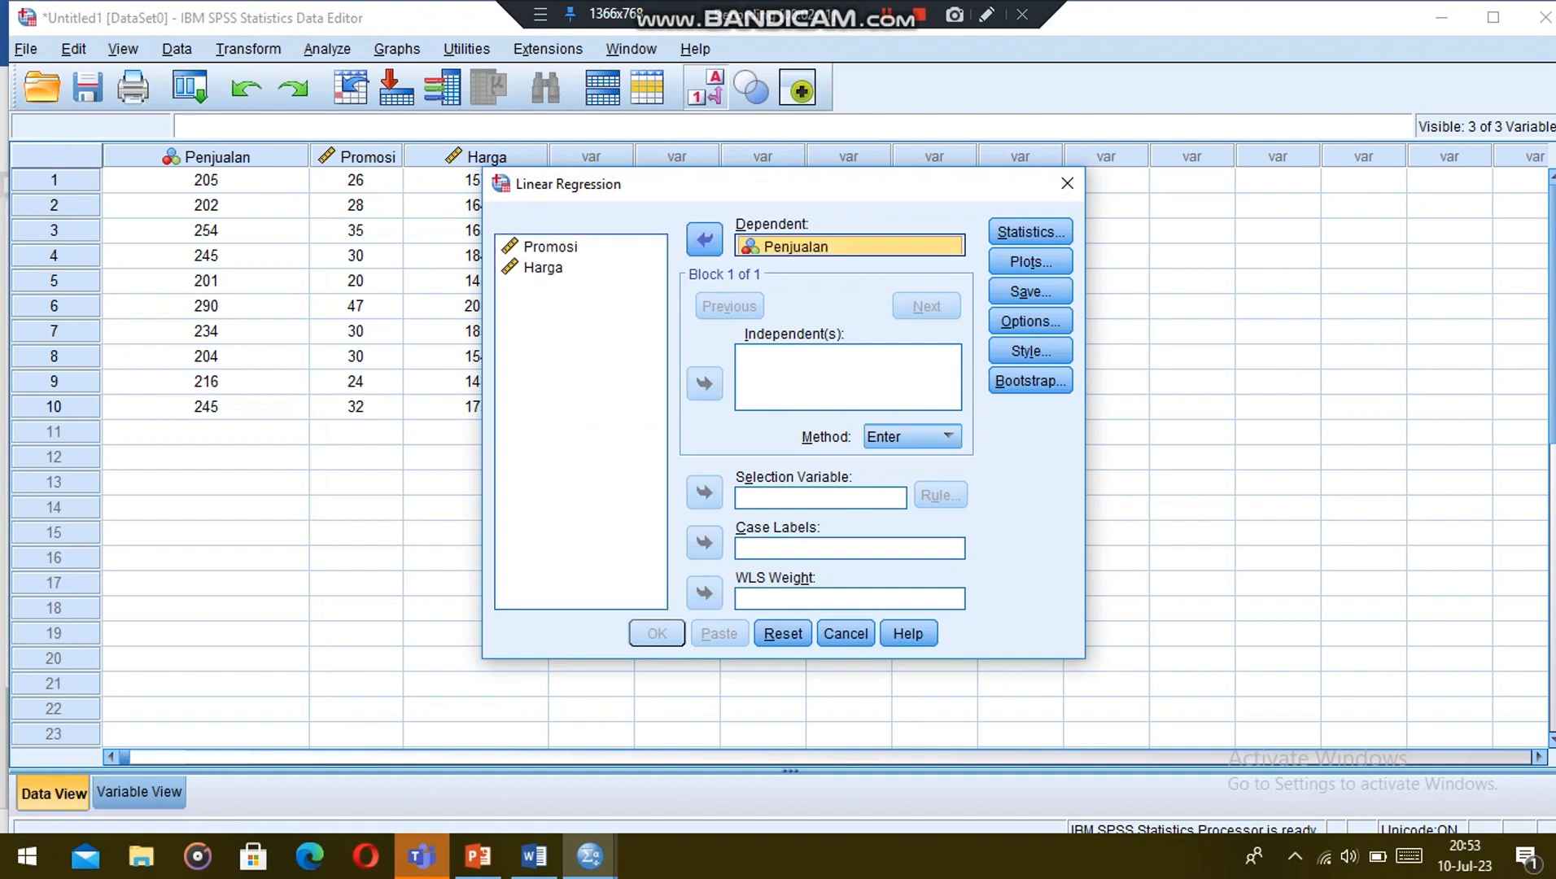
left_click(550, 247)
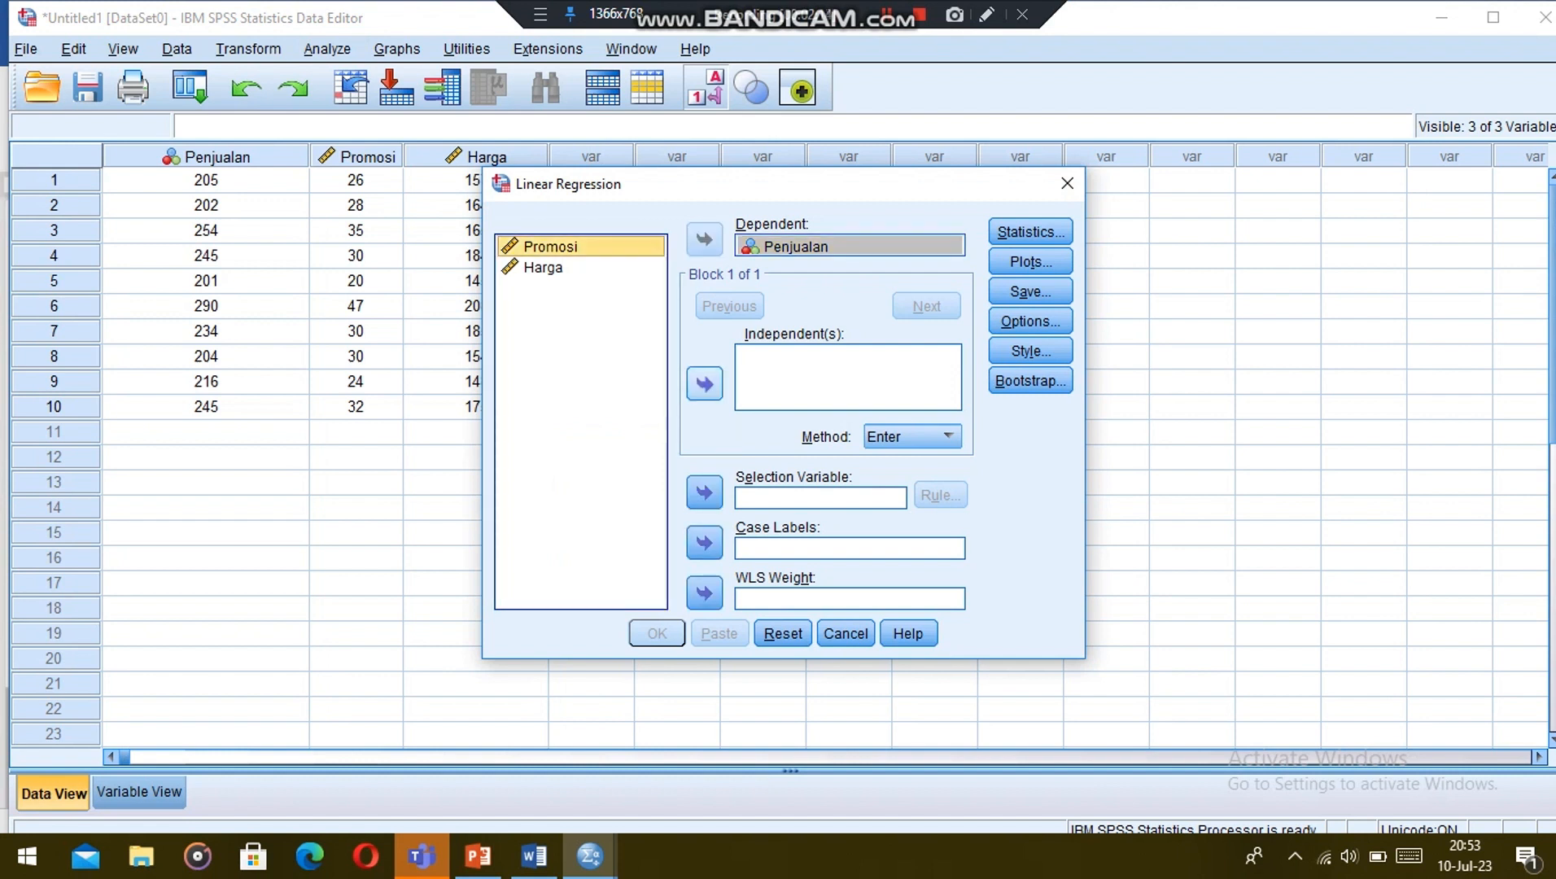
left_click(705, 383)
left_click(543, 268)
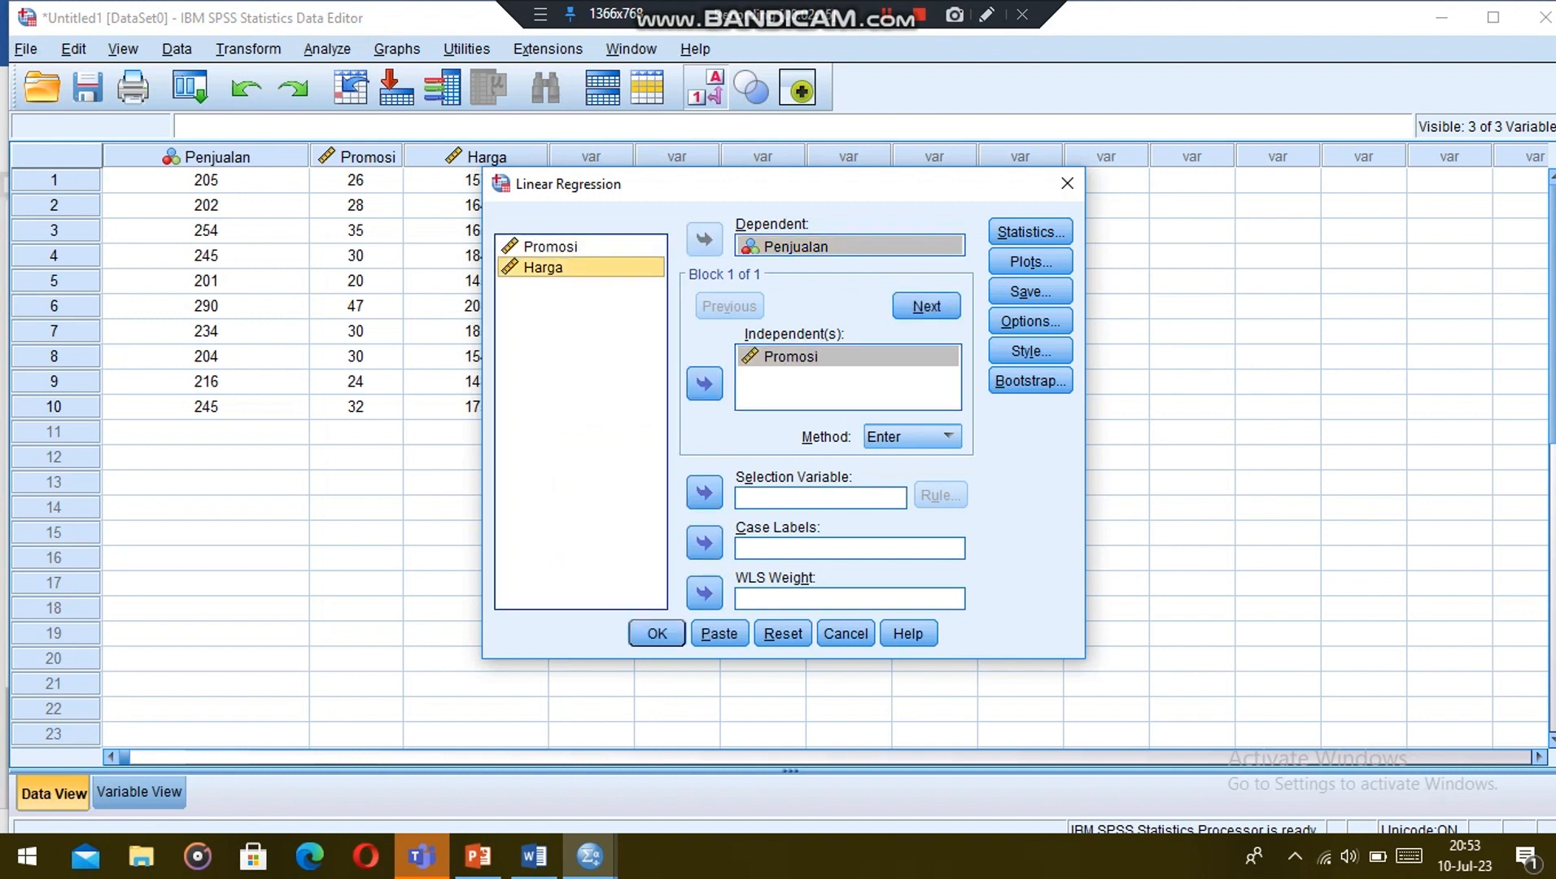
left_click(705, 383)
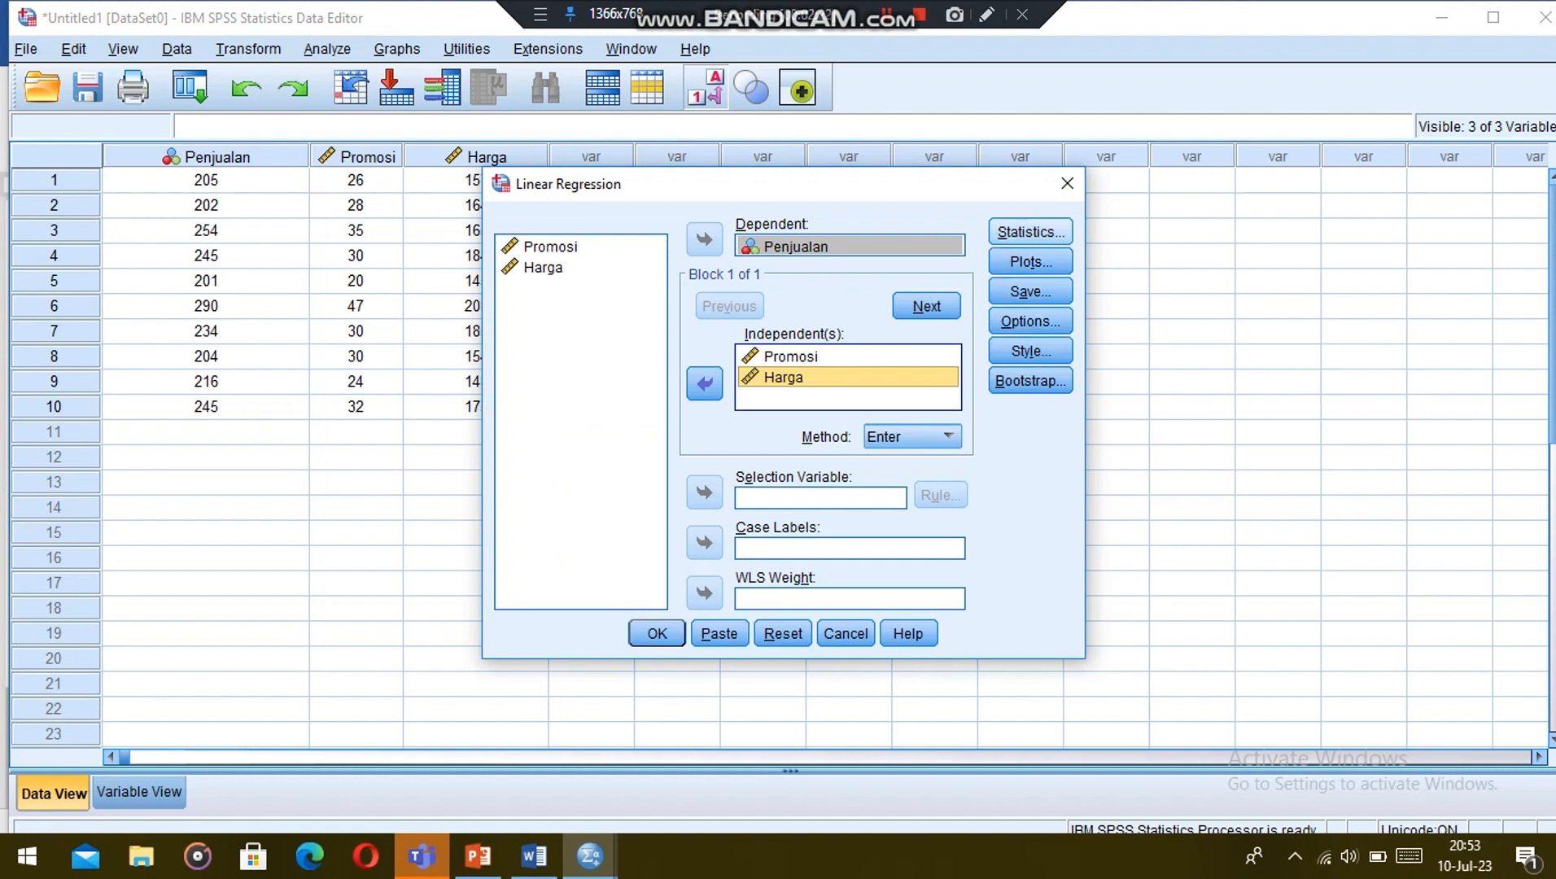
Add R squared change, Descriptives, Part and partial correlations, and Collinearity diagnostics to the regression statistics.
left_click(1030, 231)
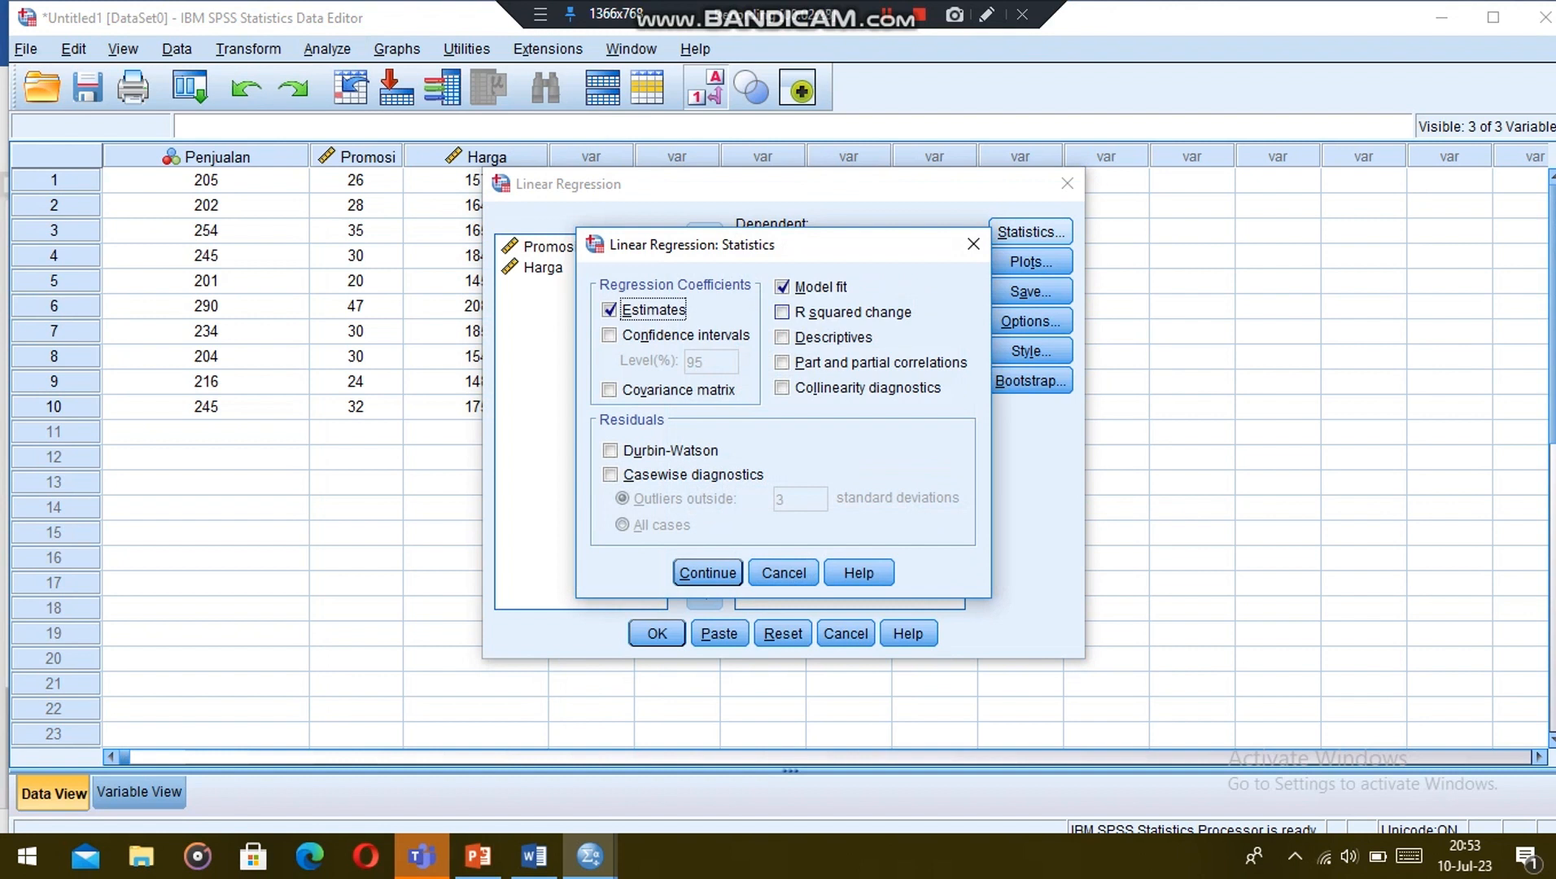
left_click(783, 312)
left_click(782, 337)
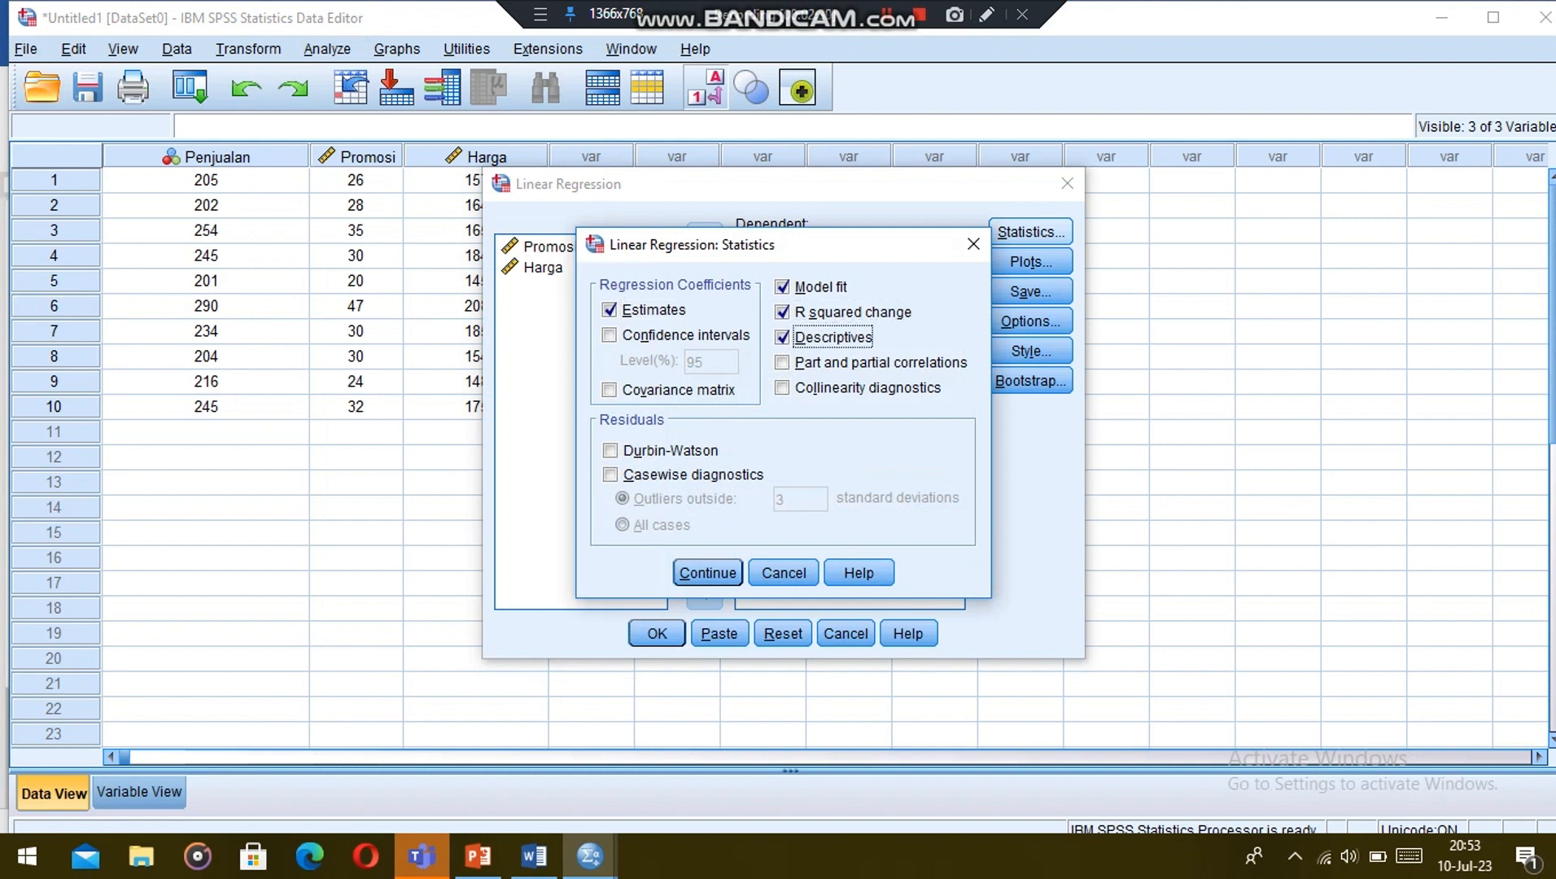
left_click(782, 362)
left_click(782, 387)
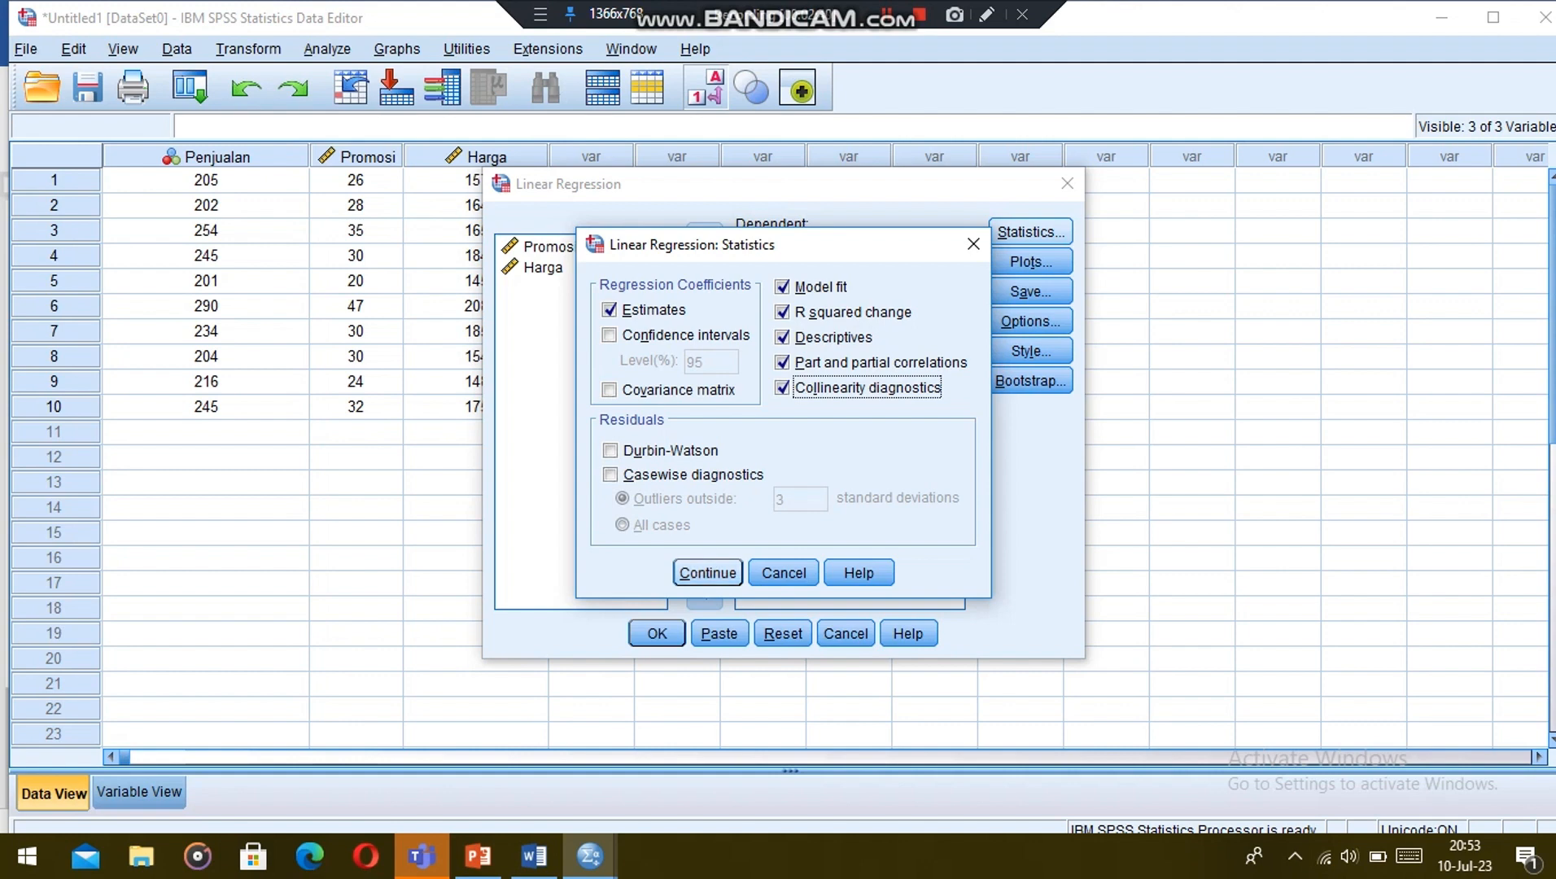
key("Return")
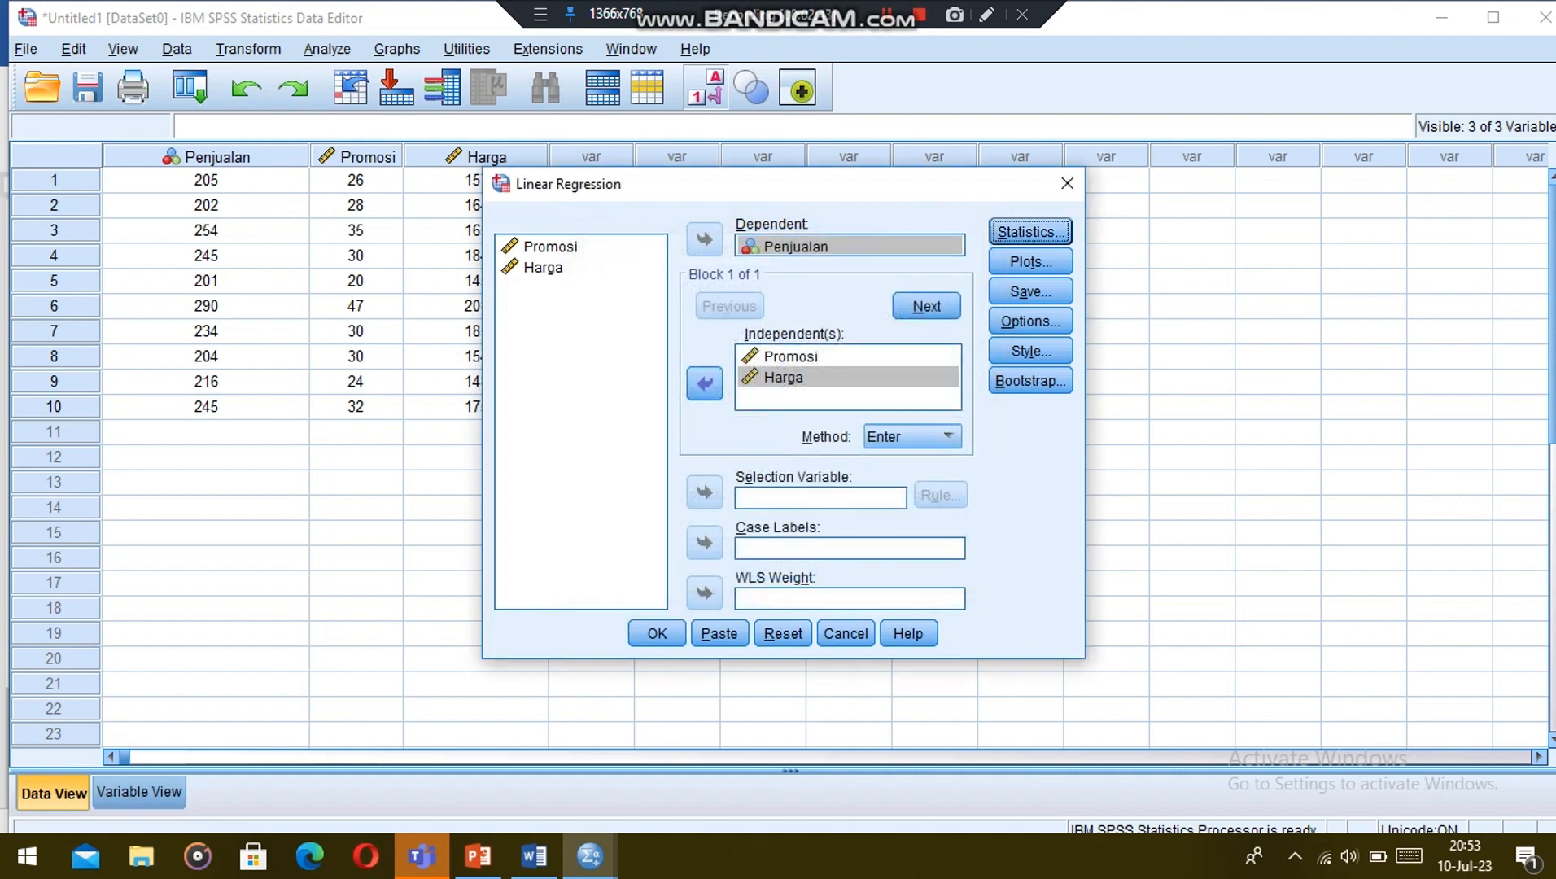
Include a histogram of the standardized residuals in the regression plots.
left_click(1030, 261)
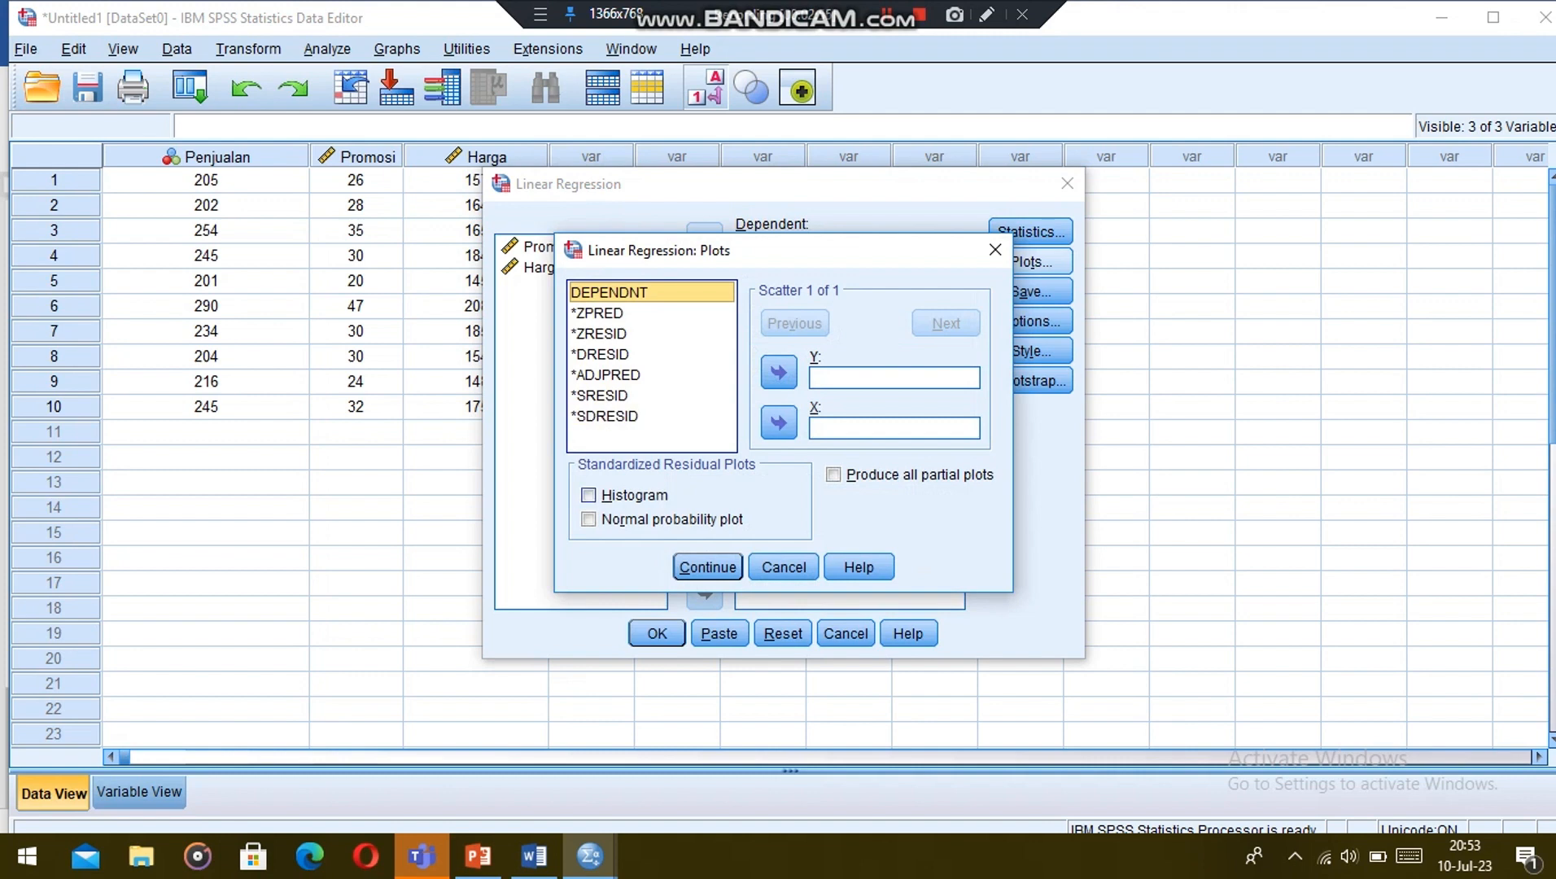
left_click(589, 495)
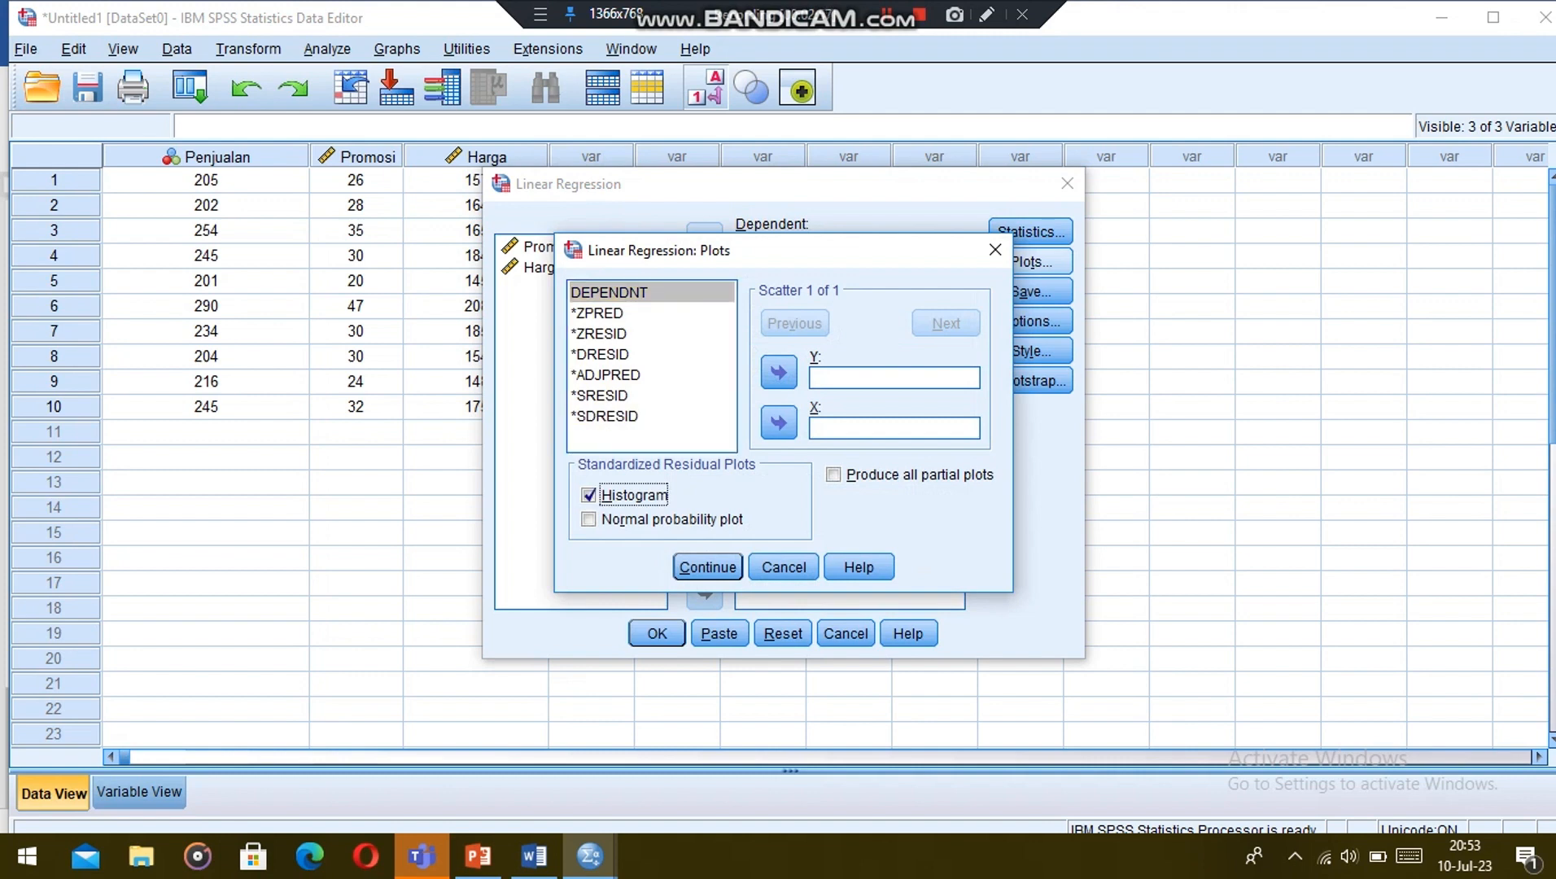
left_click(707, 567)
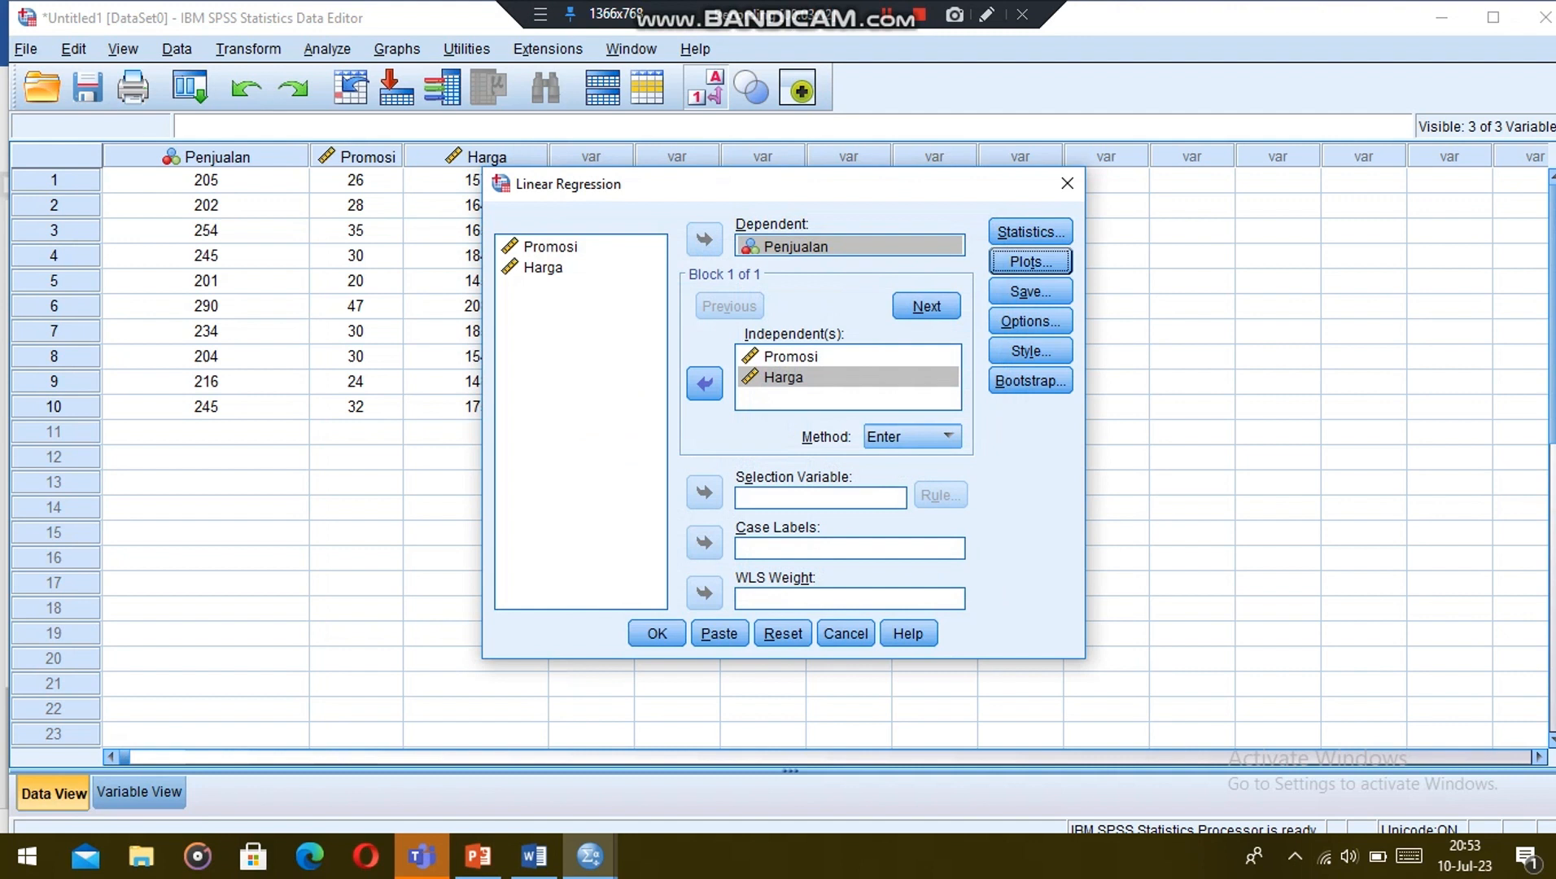
Accept the default regression options and run the analysis, maximizing its output window.
left_click(1029, 321)
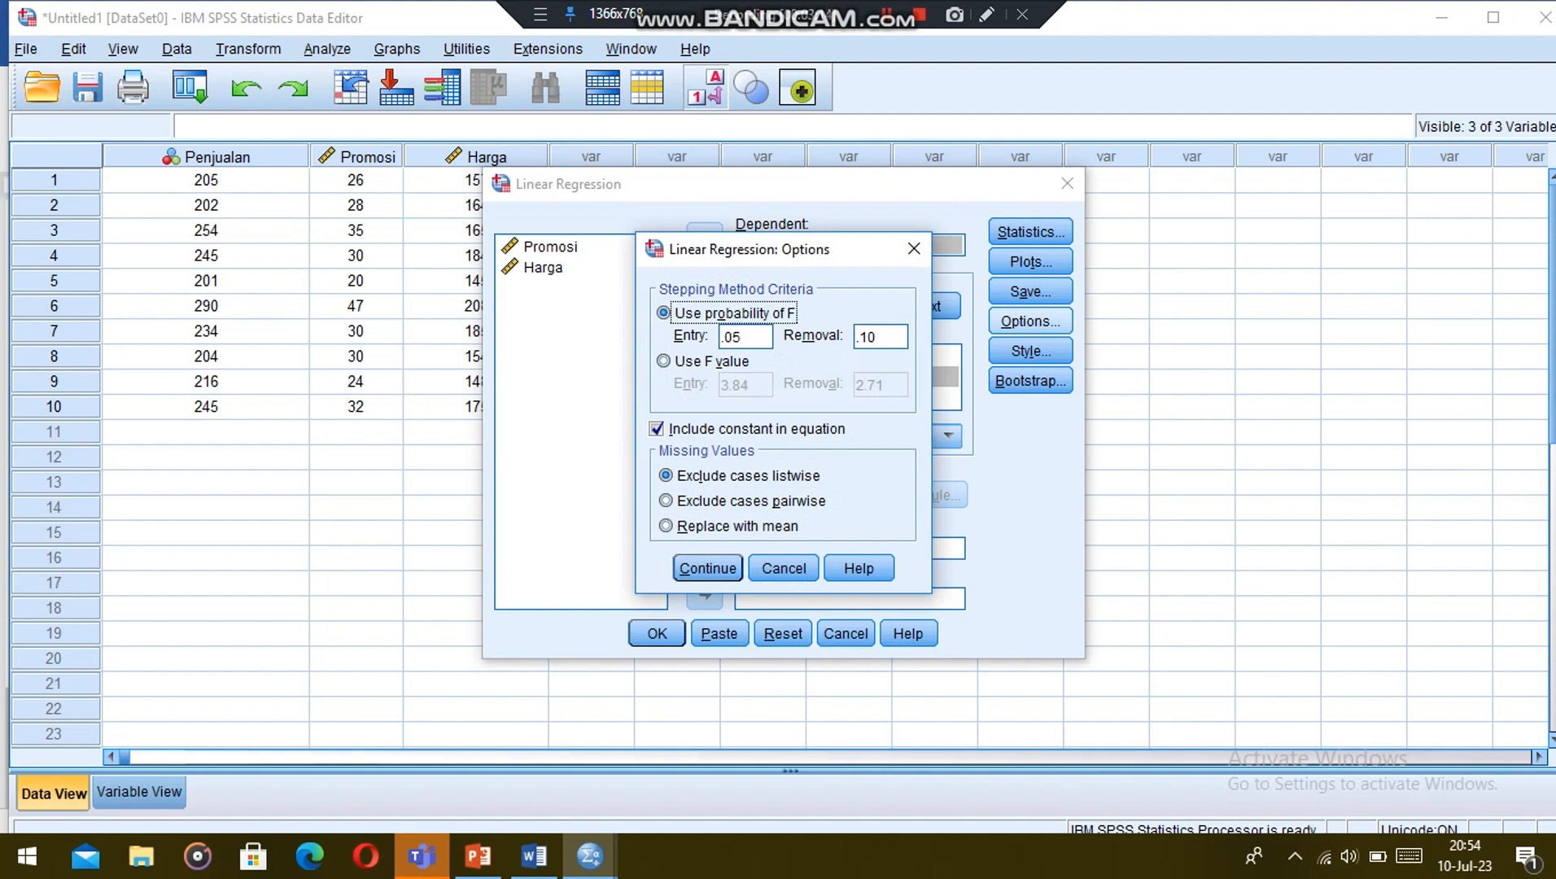
left_click(707, 568)
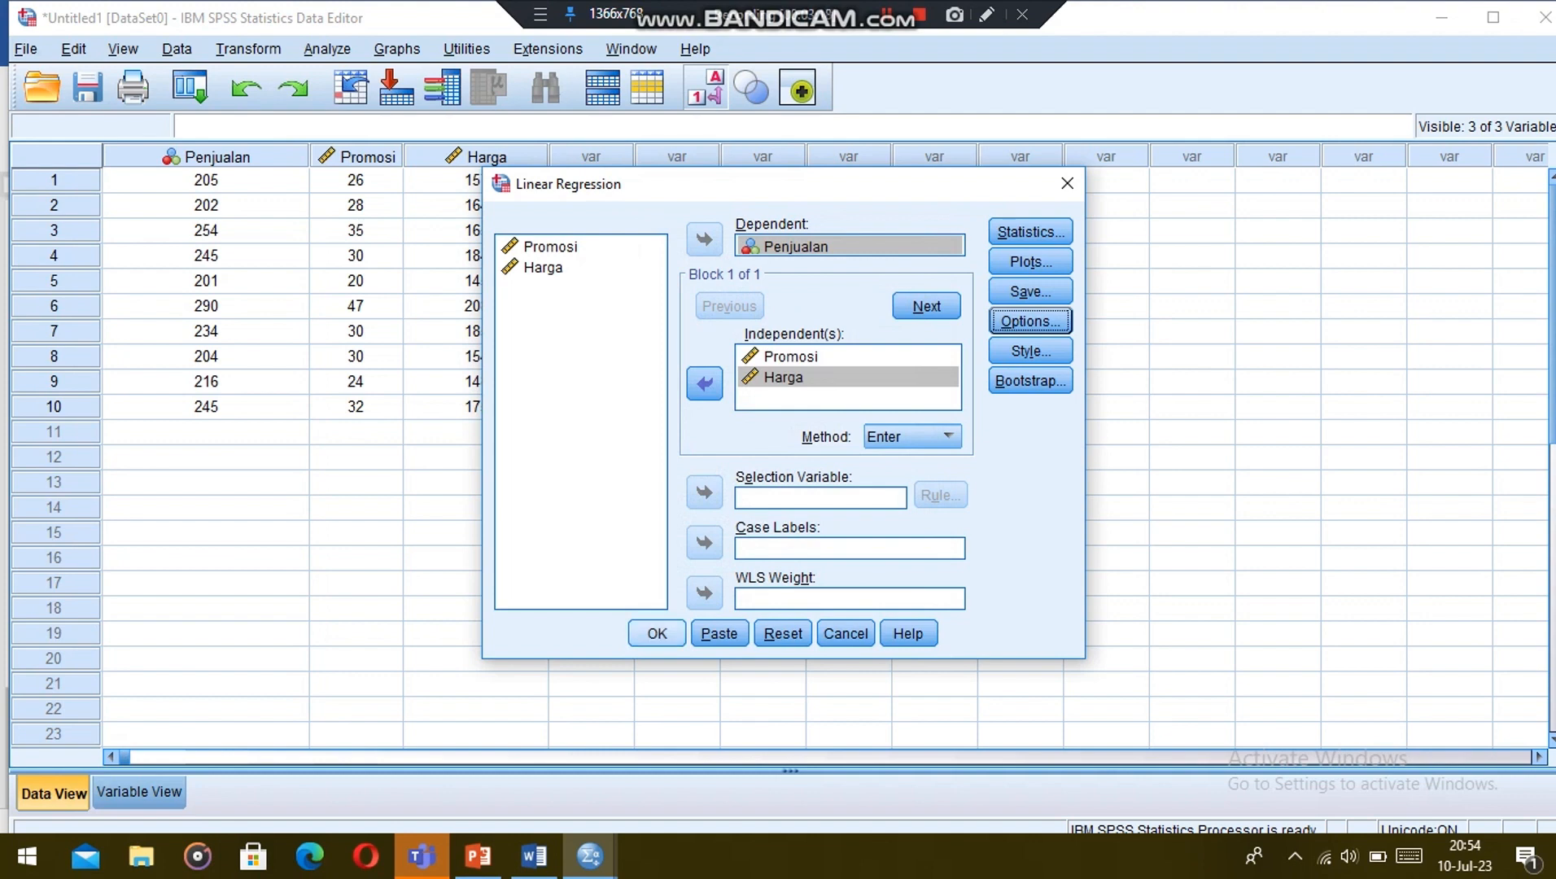
left_click(657, 633)
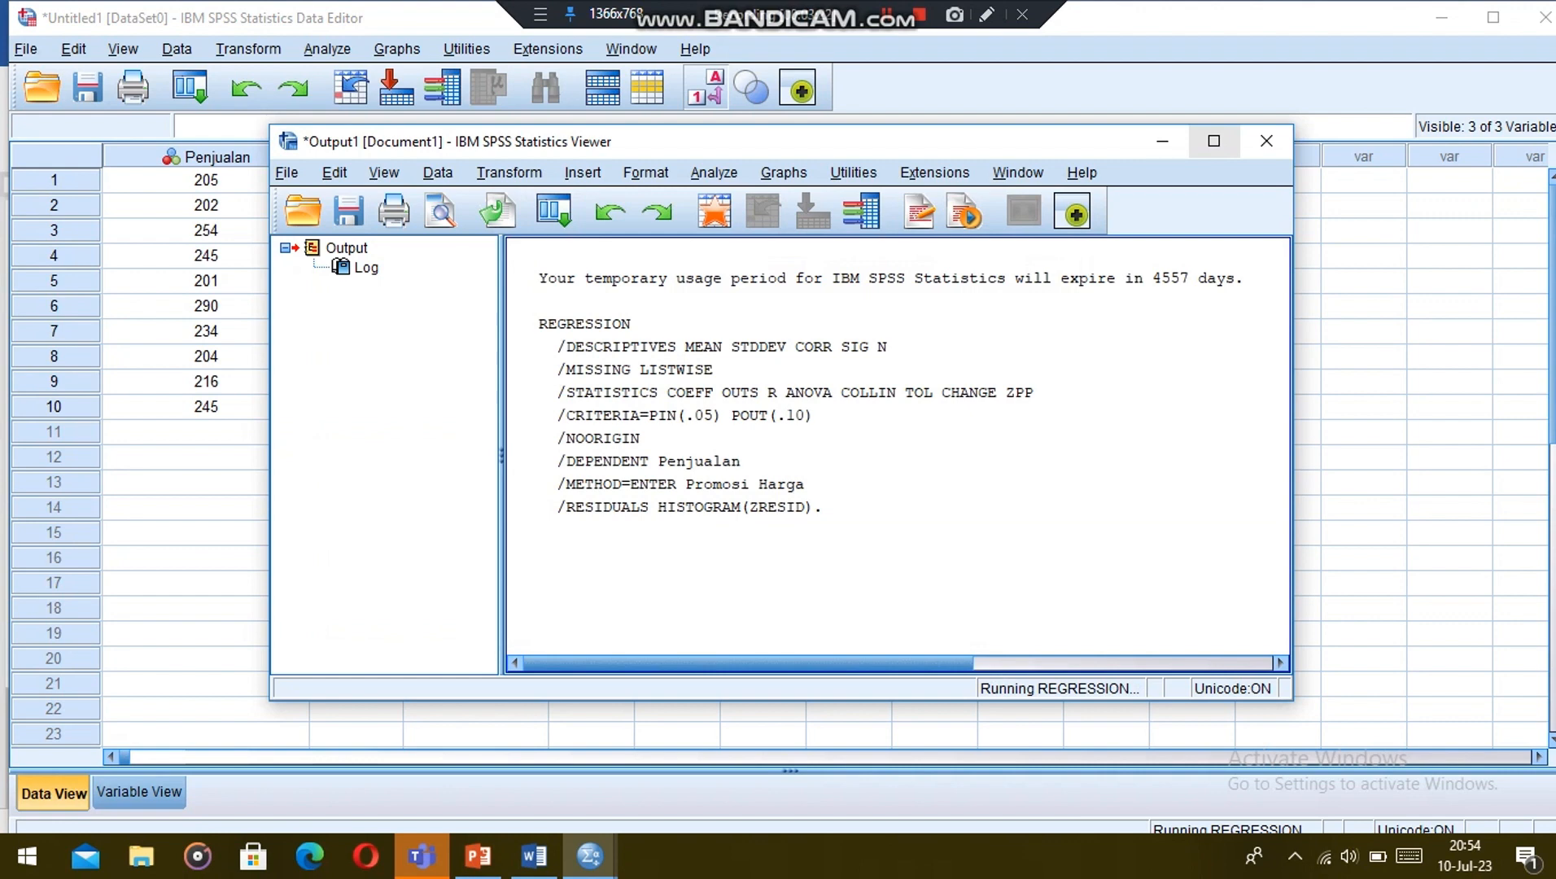
left_click(1213, 141)
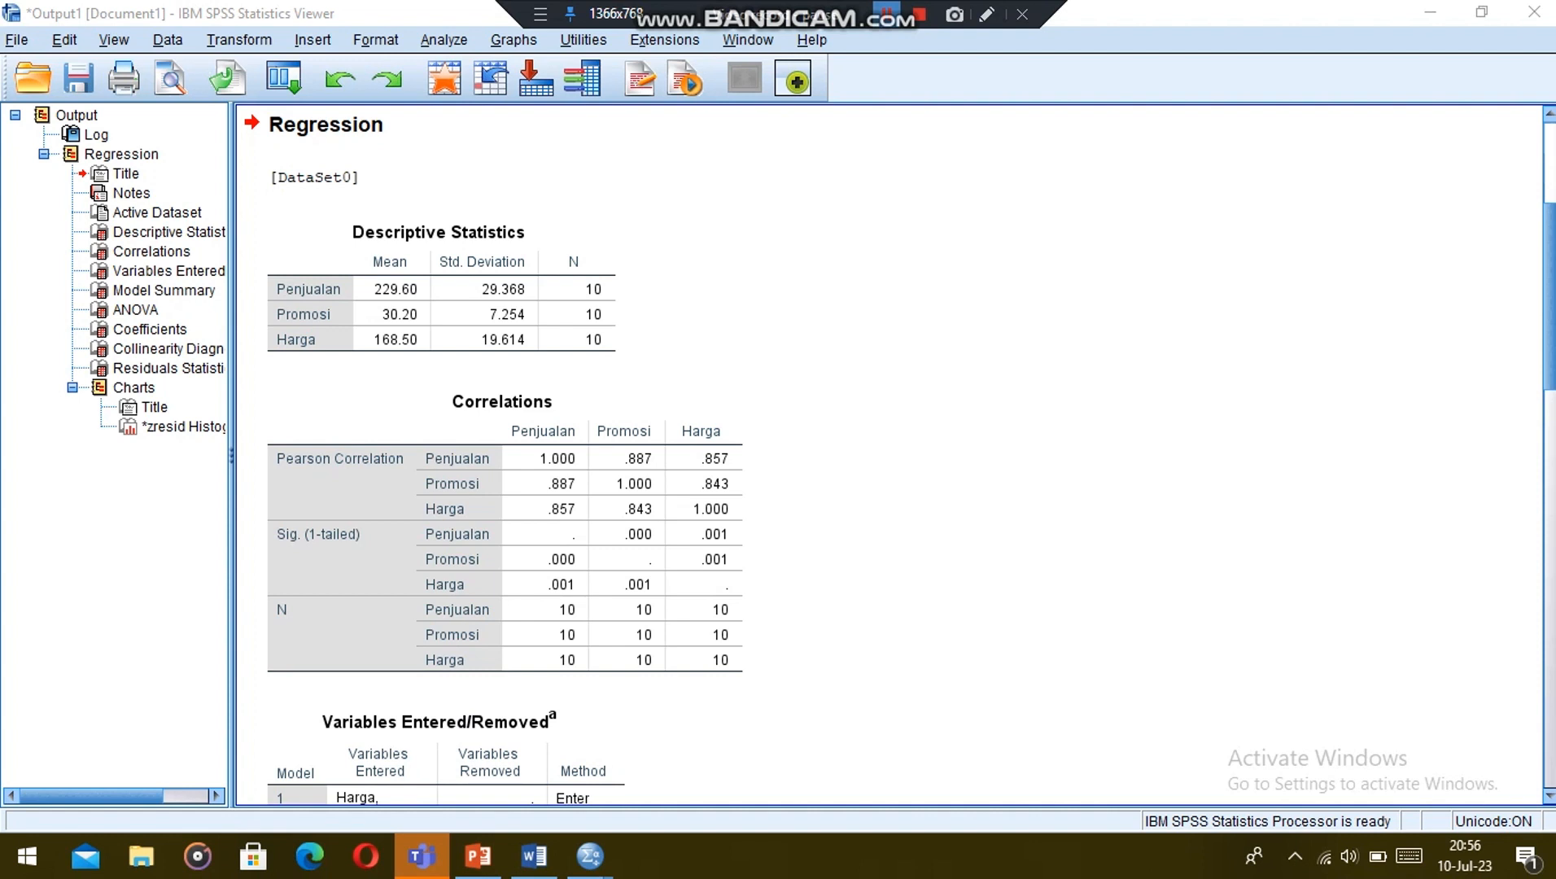
Examine the regression output tables from Descriptive Statistics and Correlations through Model Summary, ANOVA, Coefficients and residuals.
scroll(895, 456, "down", 3)
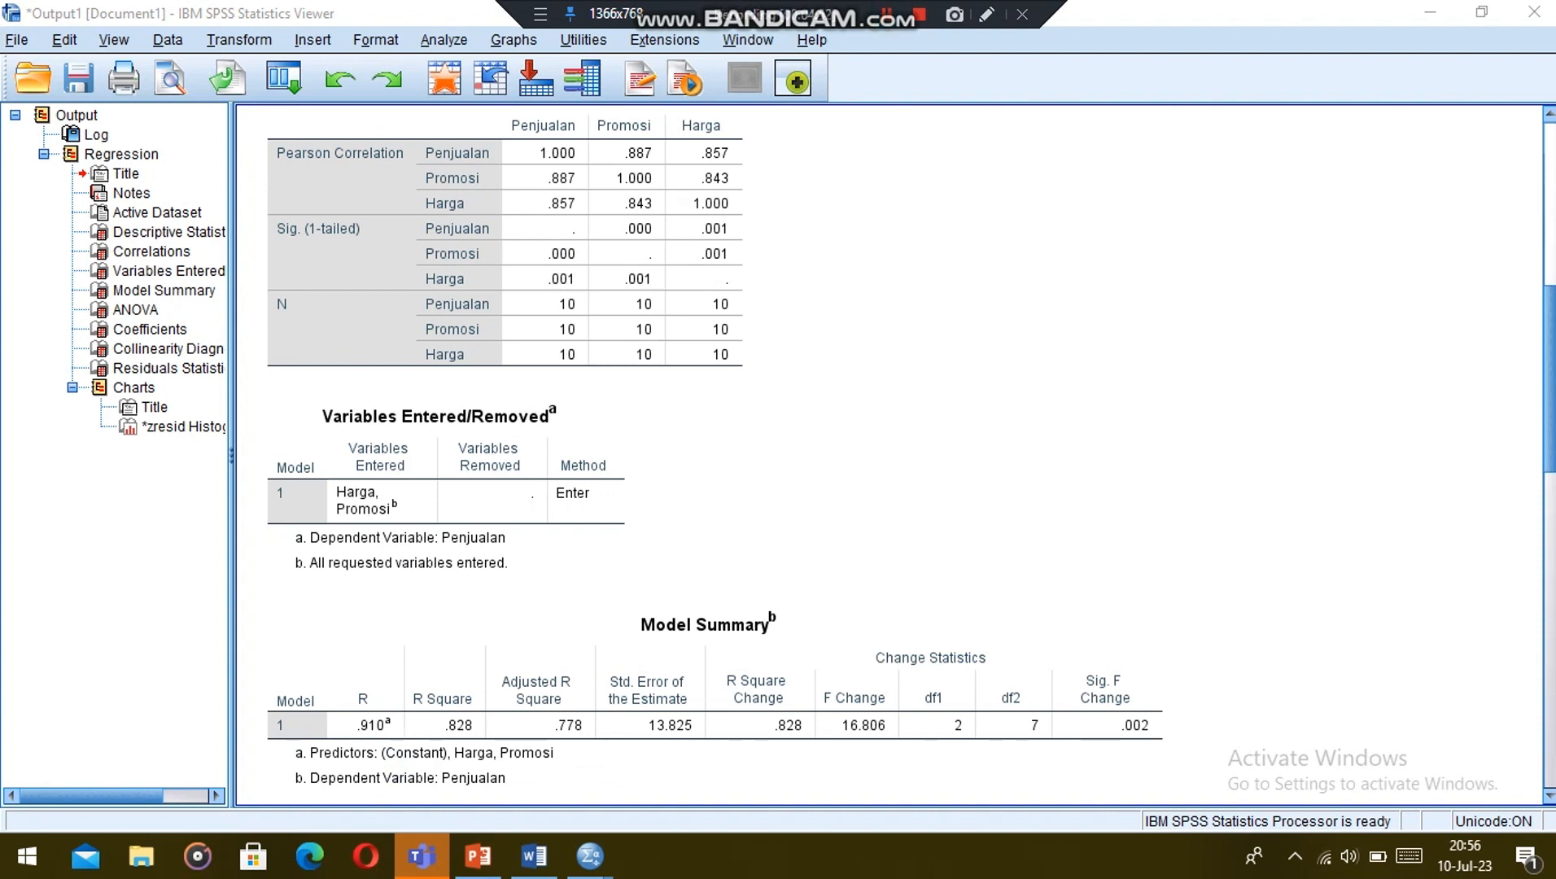
scroll(895, 456, "down", 2)
scroll(895, 455, "down", 1)
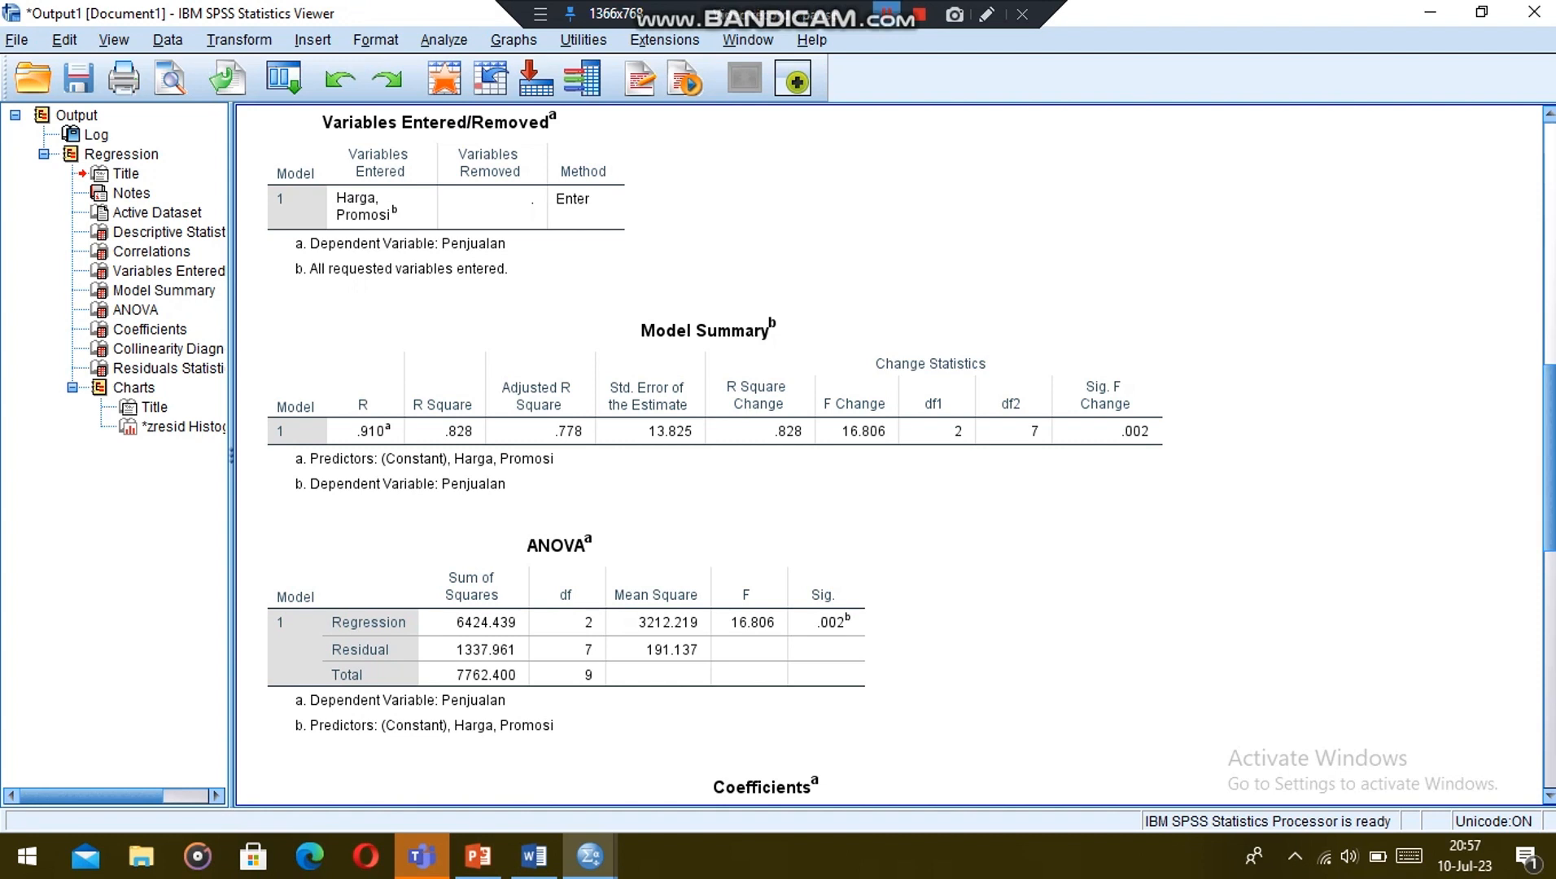
left_click(887, 14)
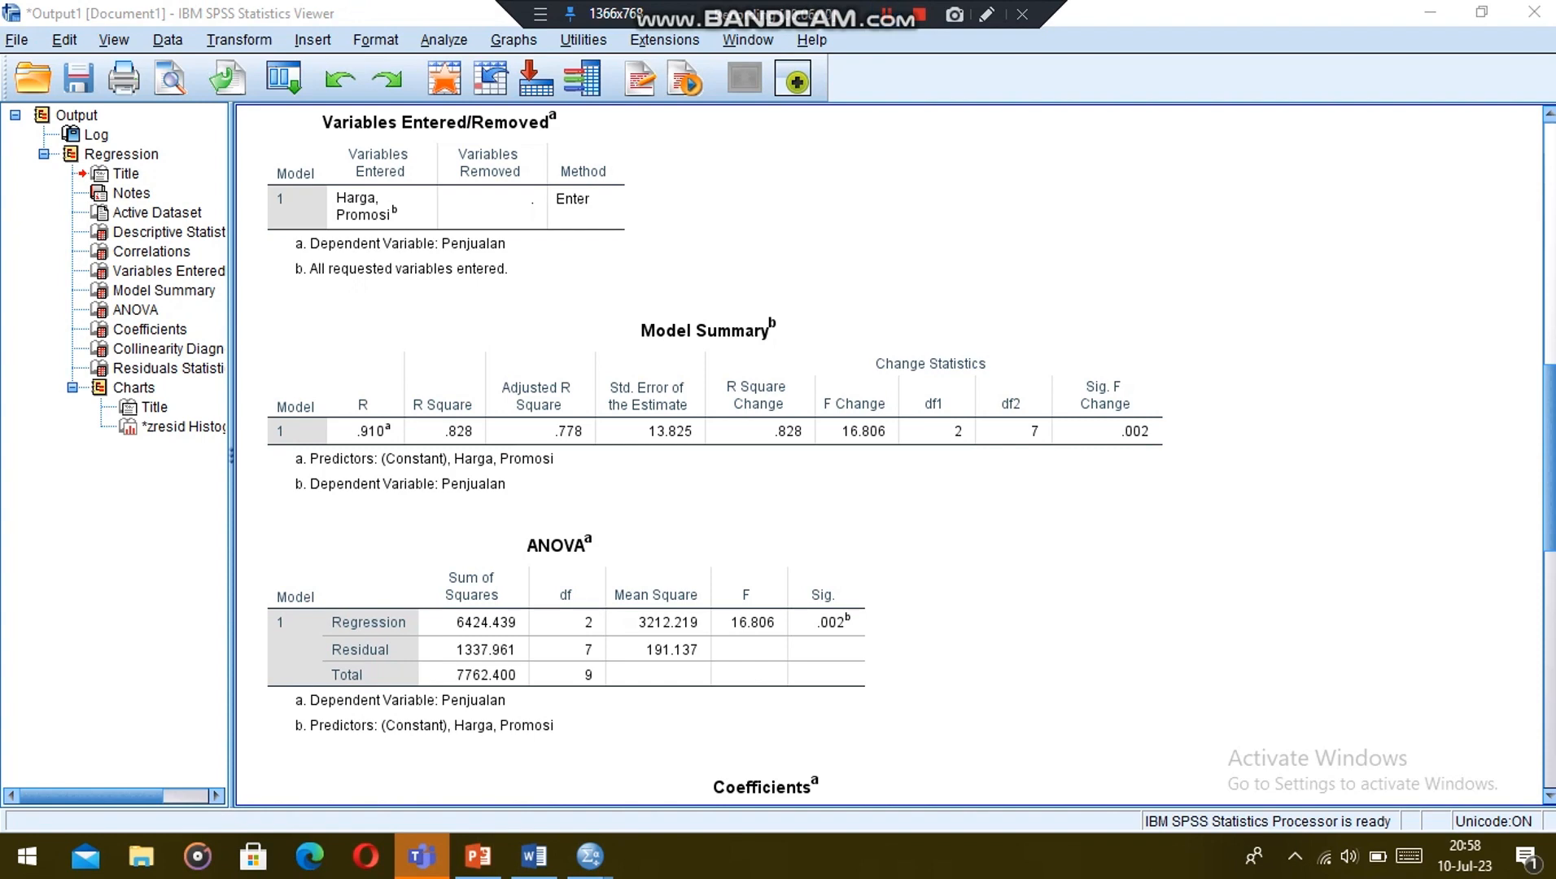
scroll(895, 455, "down", 4)
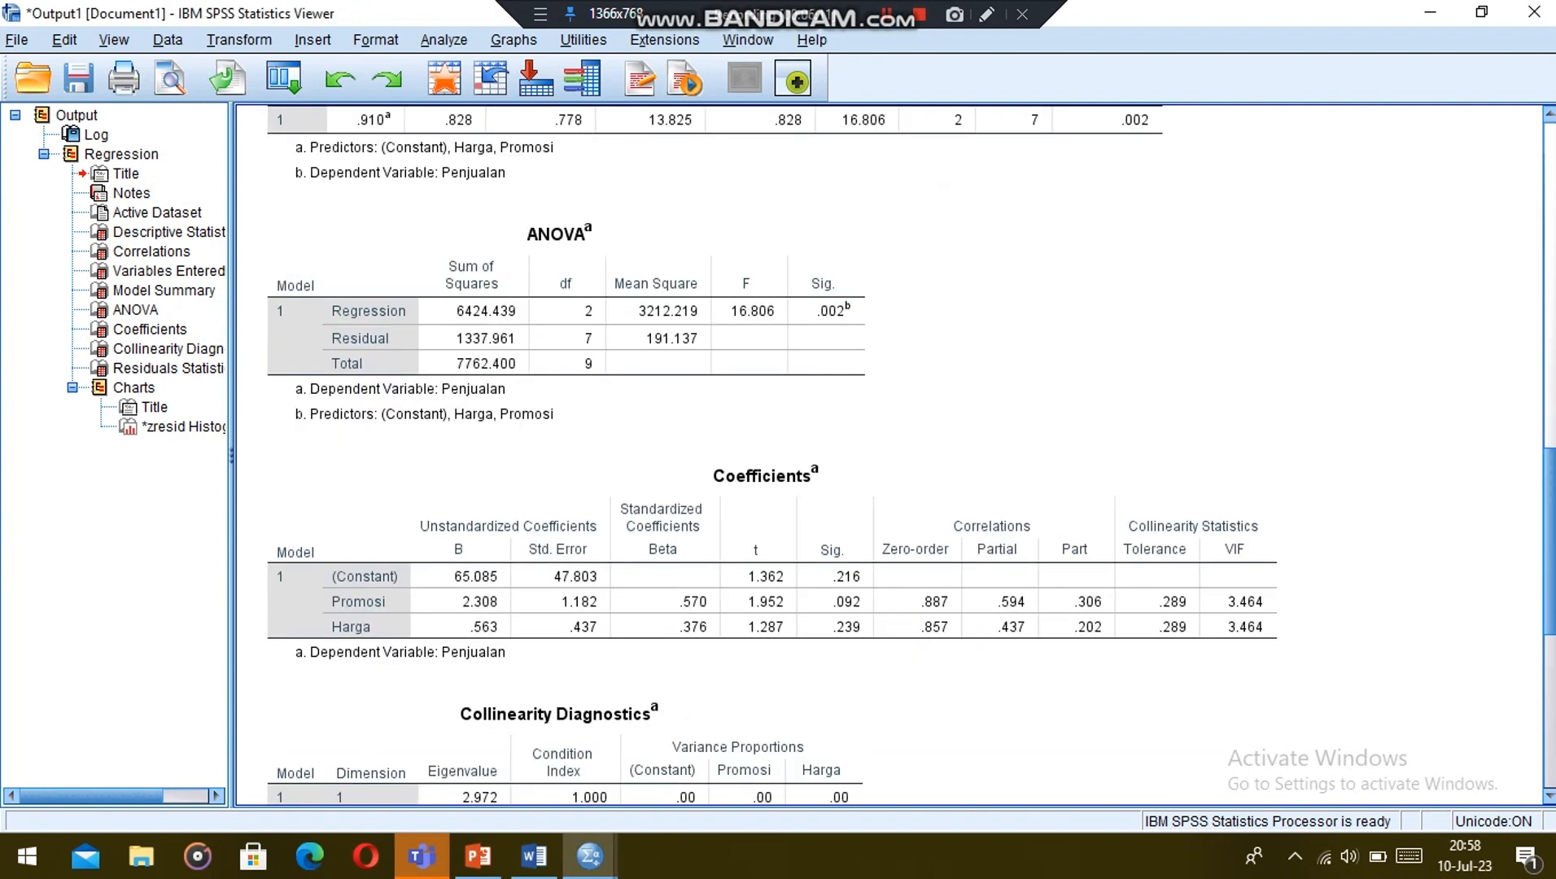
scroll(894, 455, "down", 1)
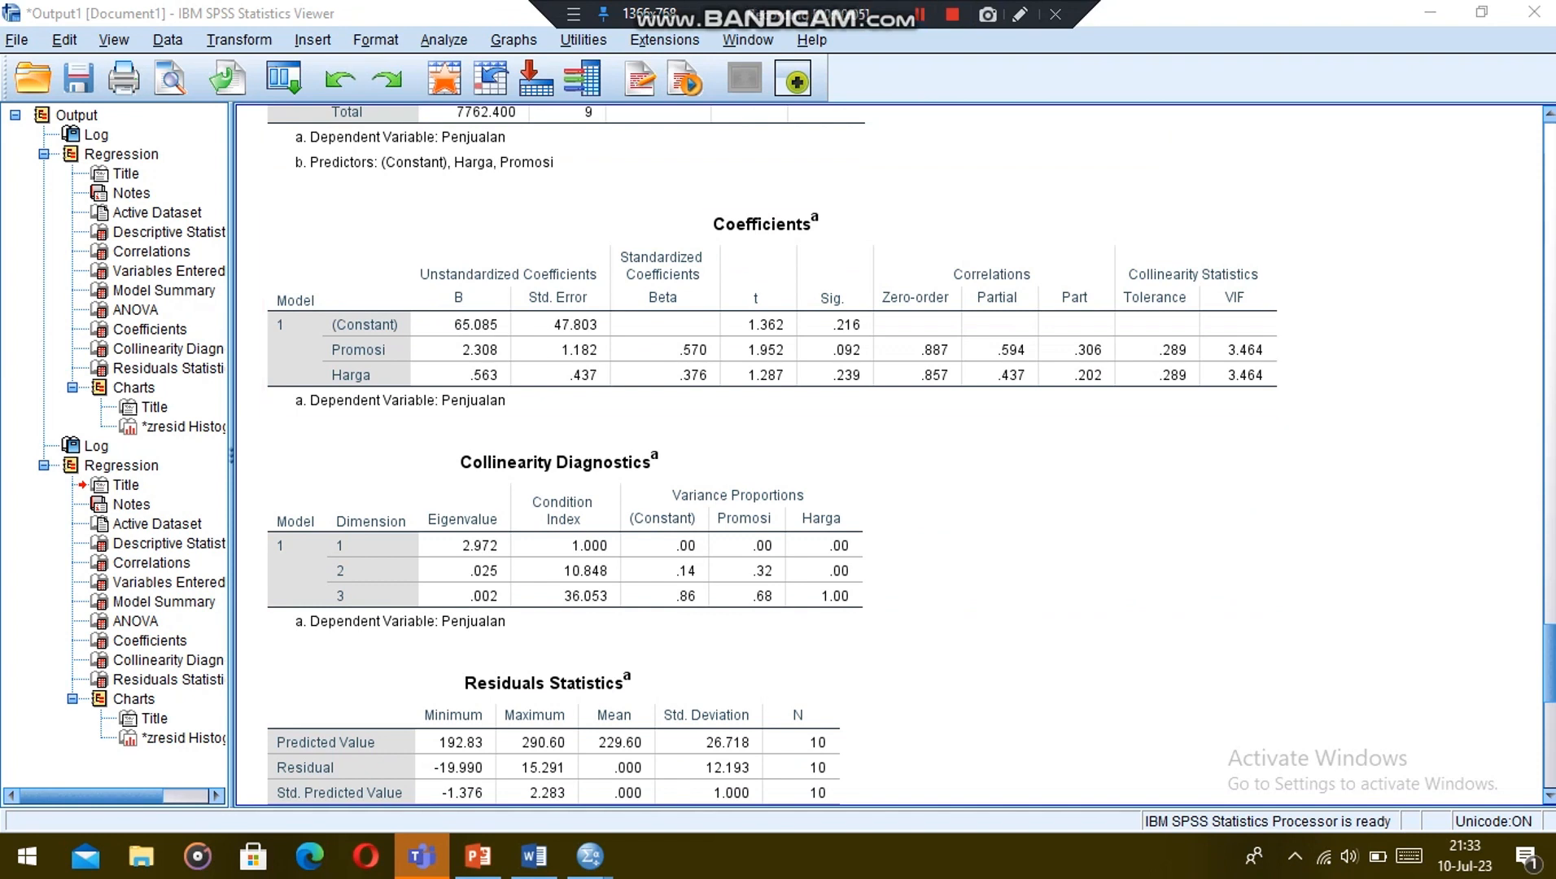
left_click_drag(1549, 663, 1549, 750)
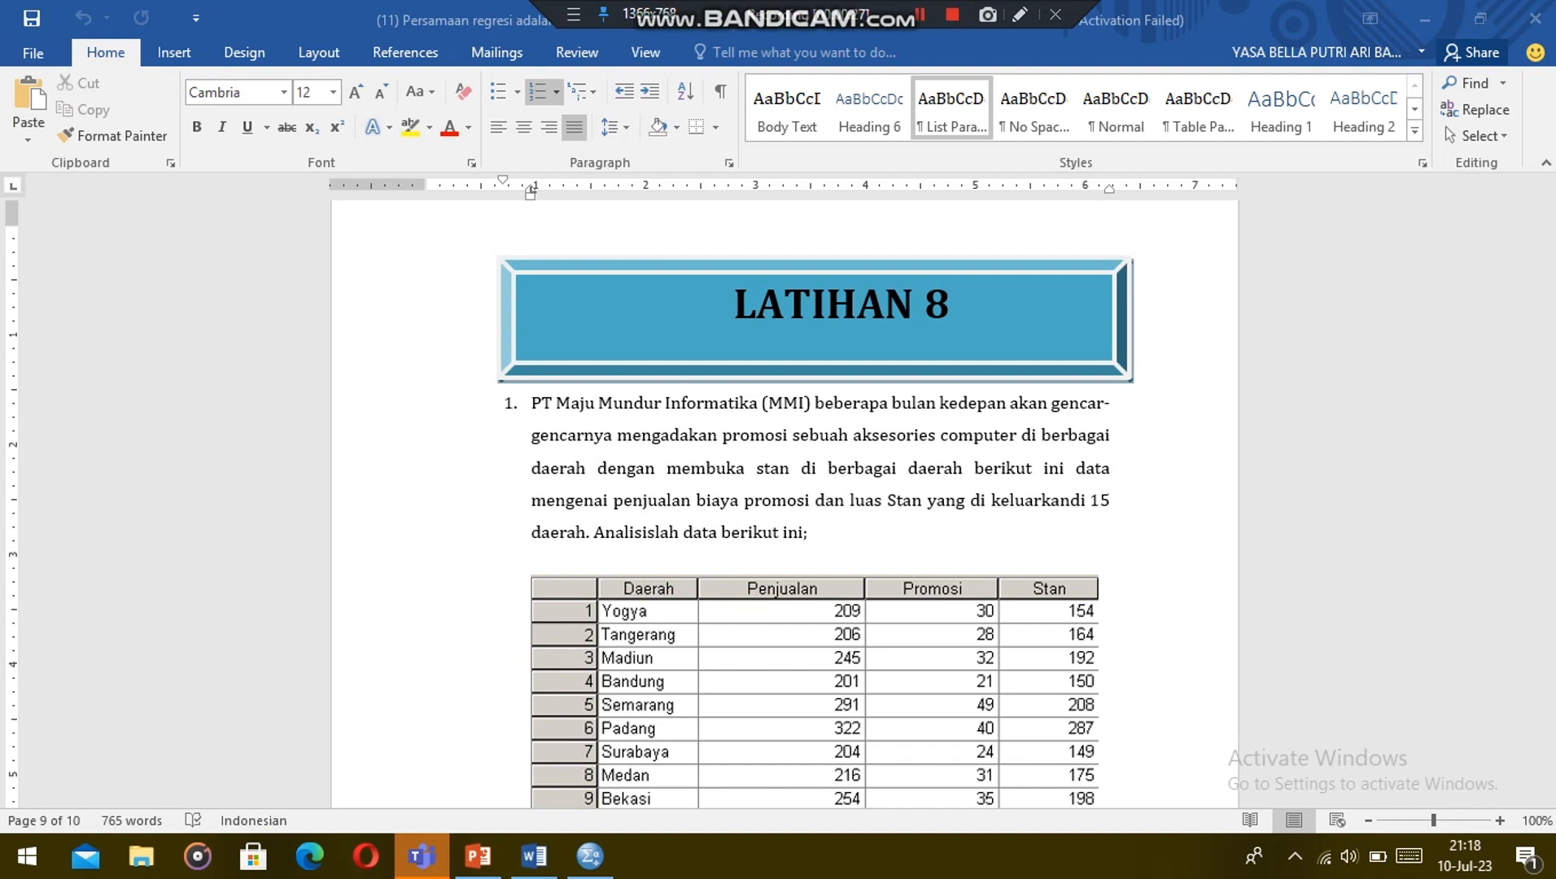
Read exercise 1 of Latihan 8 in the Word document, including its table of Daerah, Penjualan, Promosi and Stan.
left_click(958, 435)
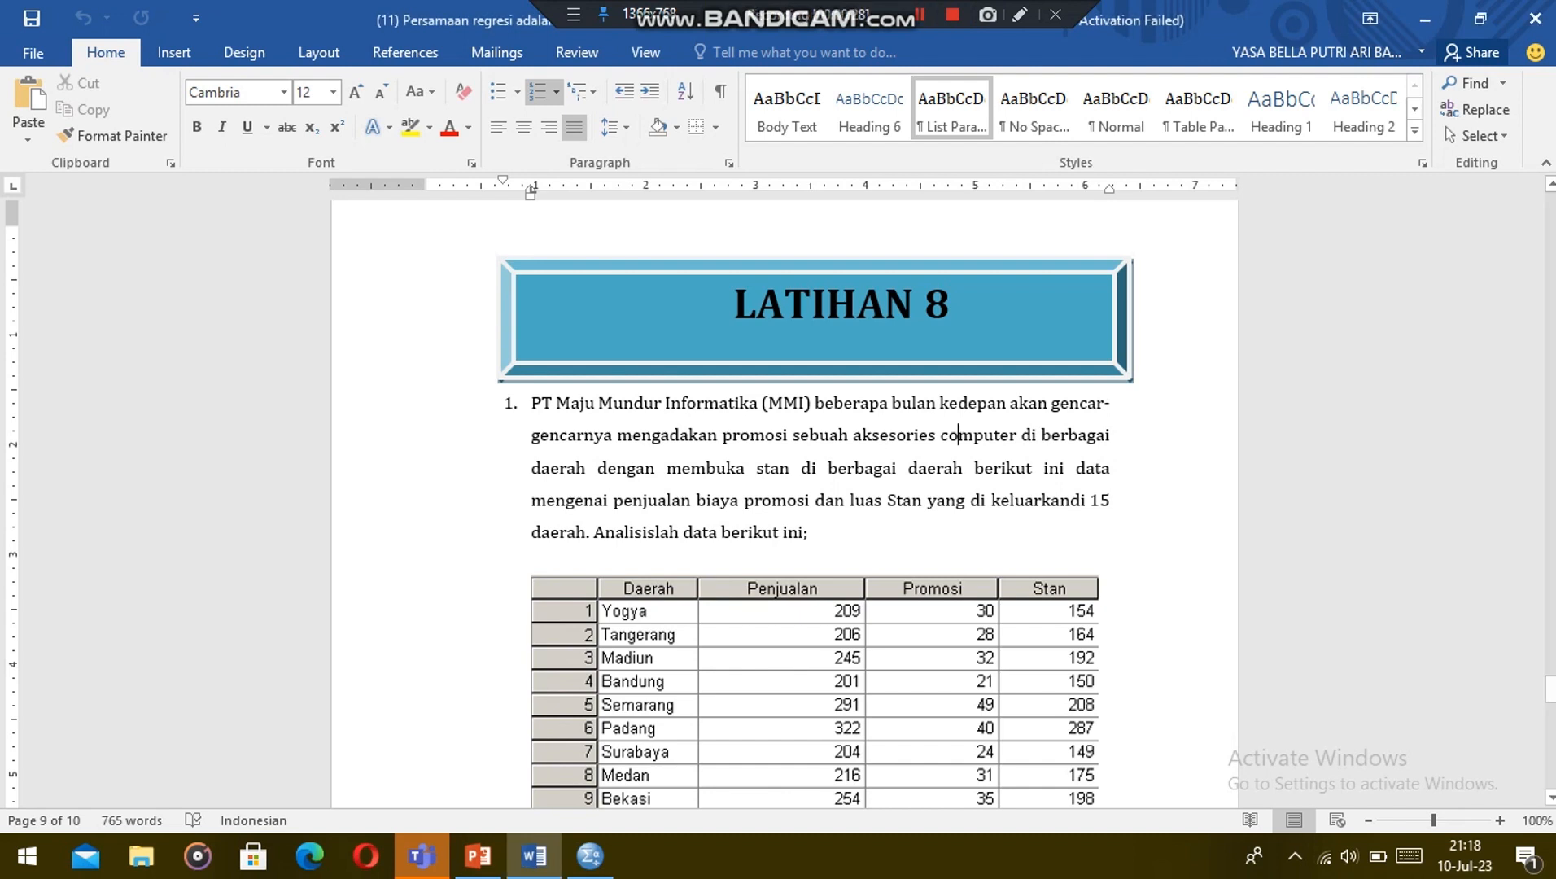
left_click_drag(1550, 688, 1550, 697)
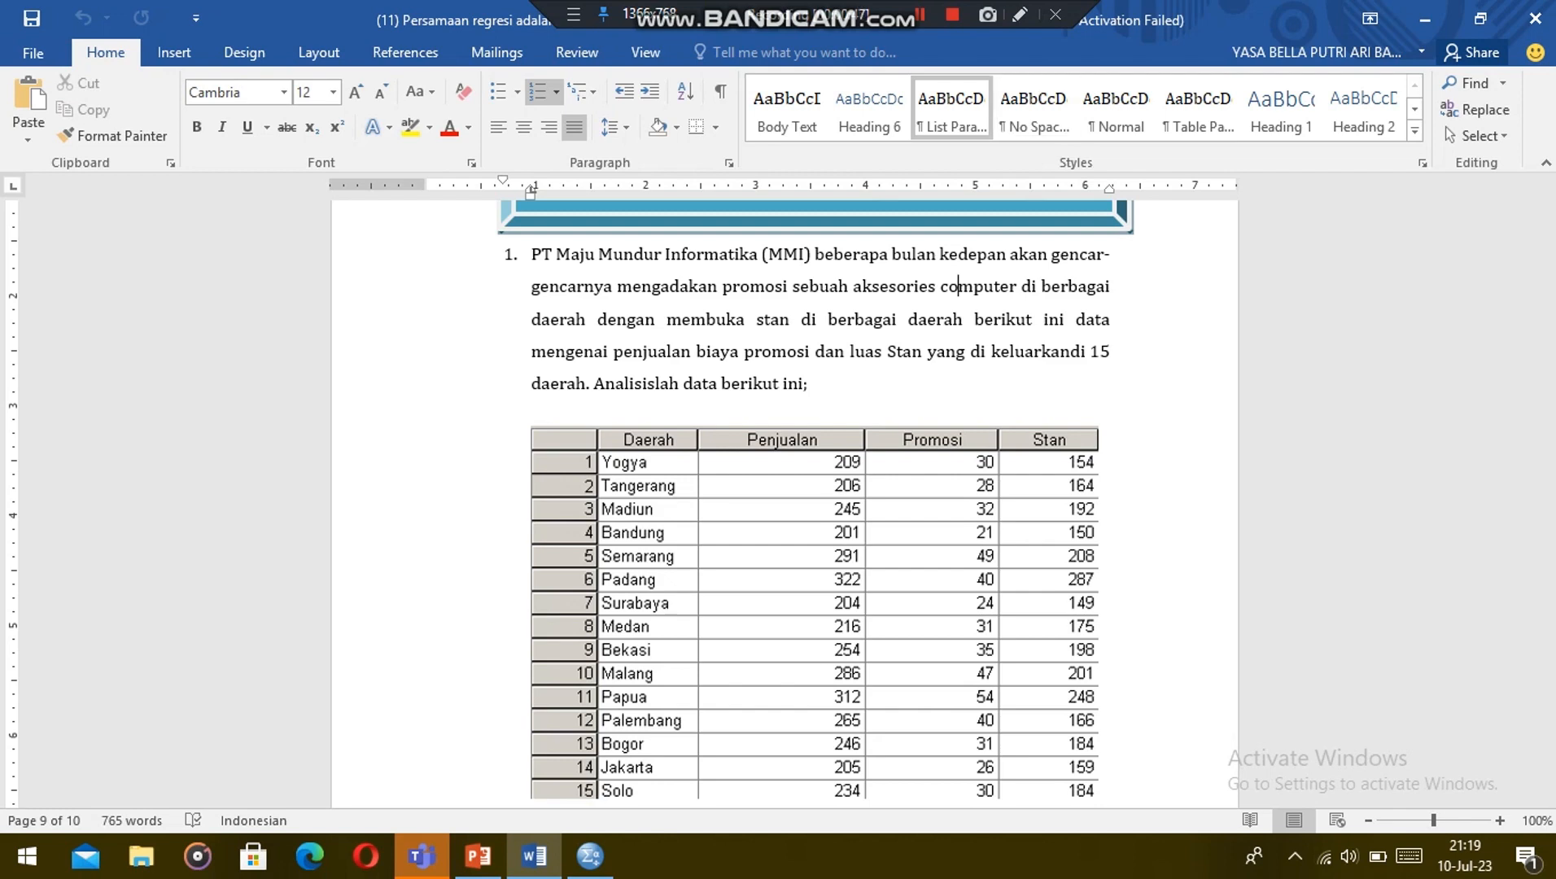
left_click(920, 15)
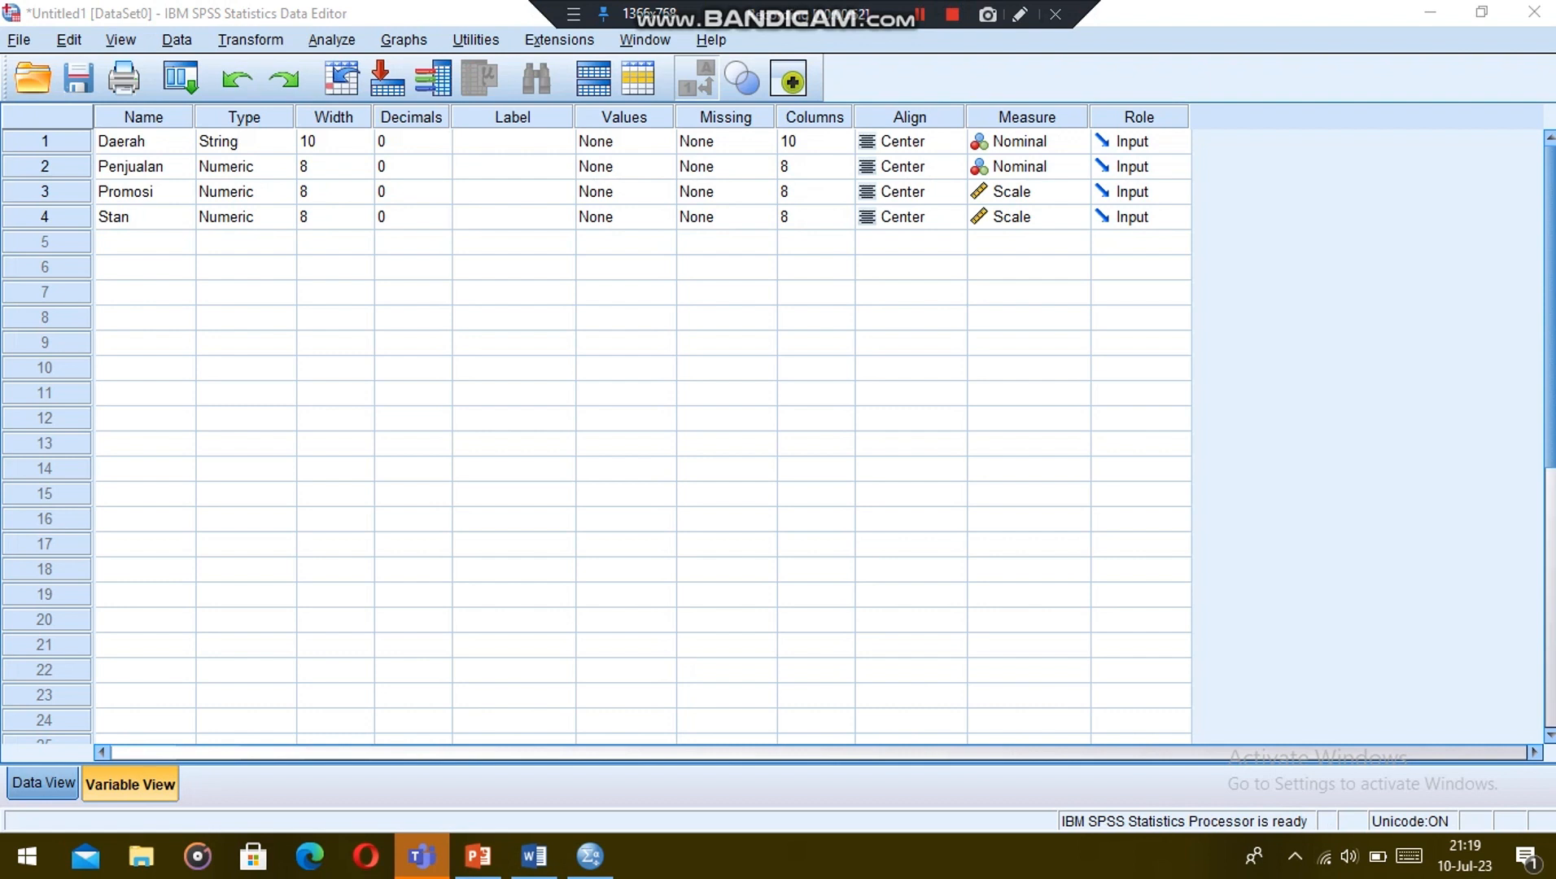
Show the data values of the dataset with Daerah, Penjualan, Promosi and Stan, and open the Linear Regression dialog.
left_click(43, 782)
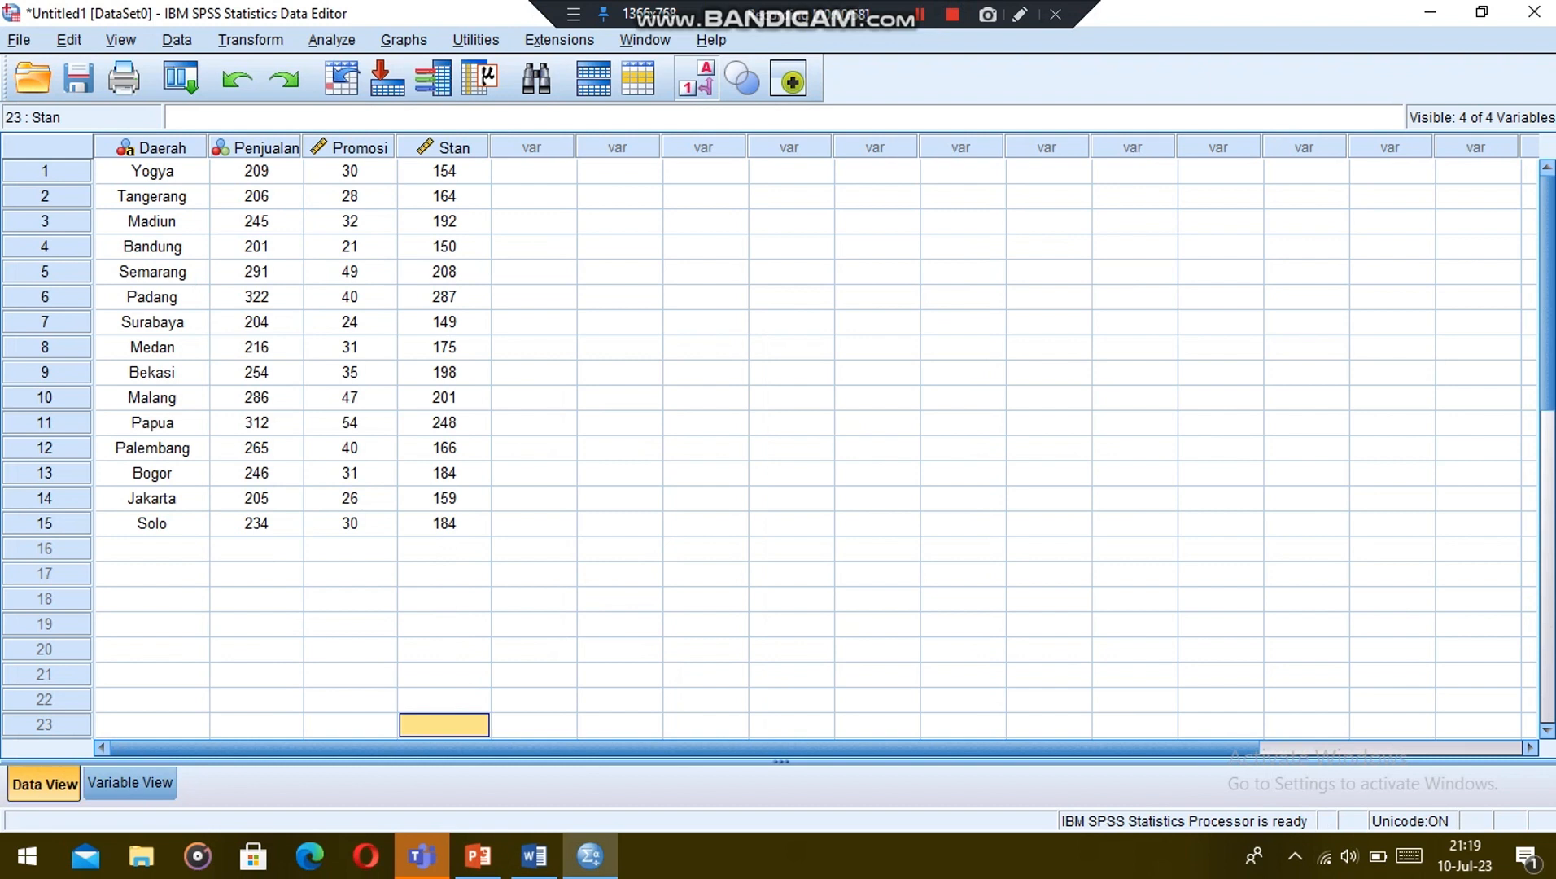
left_click(332, 40)
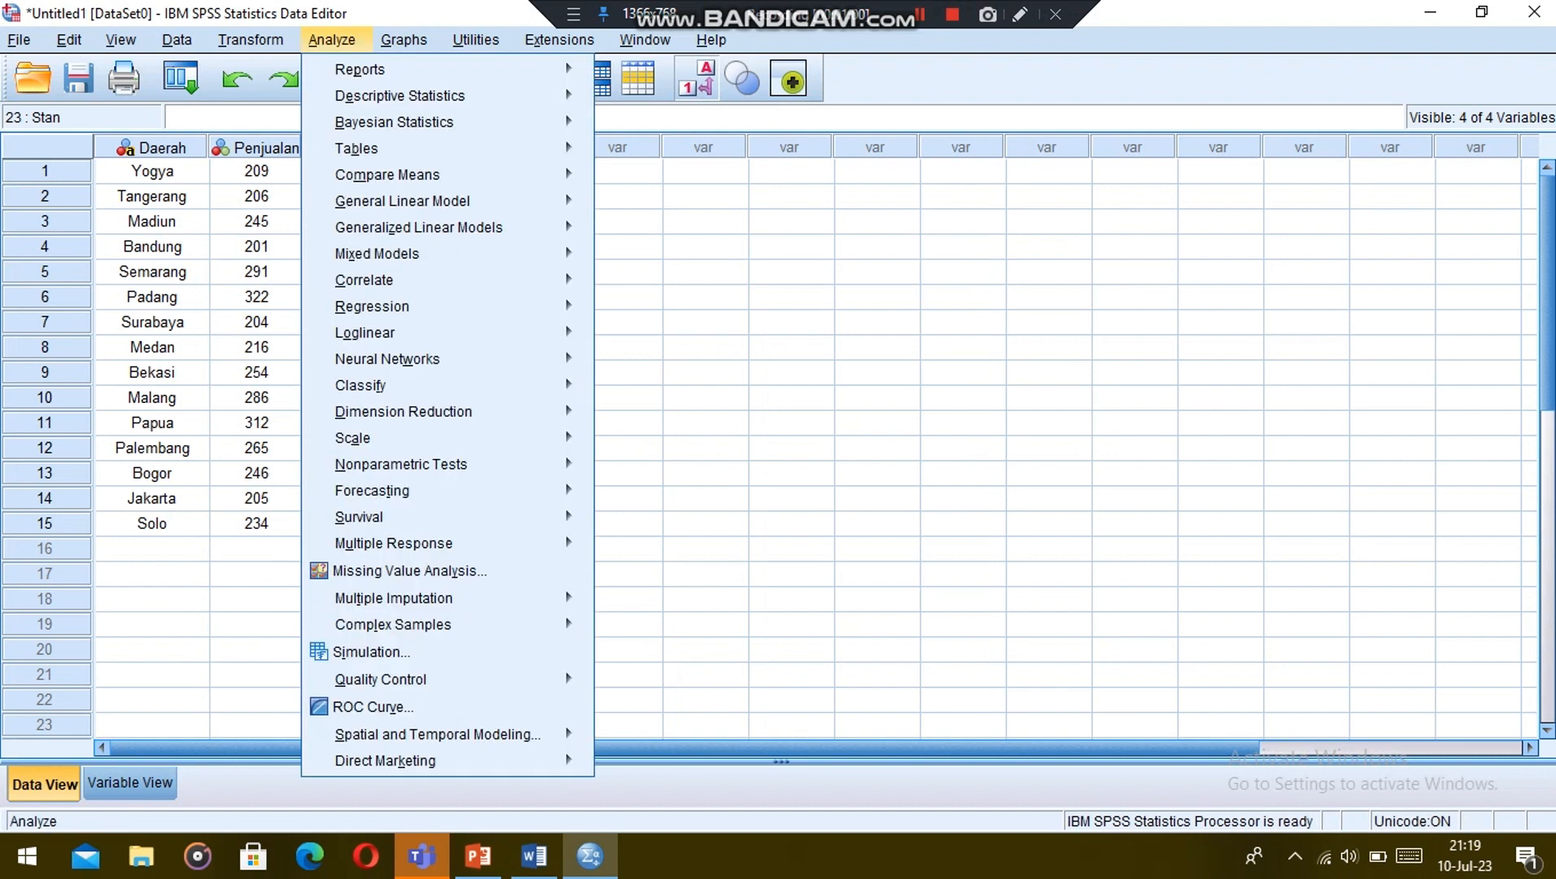
mouse_move(373, 307)
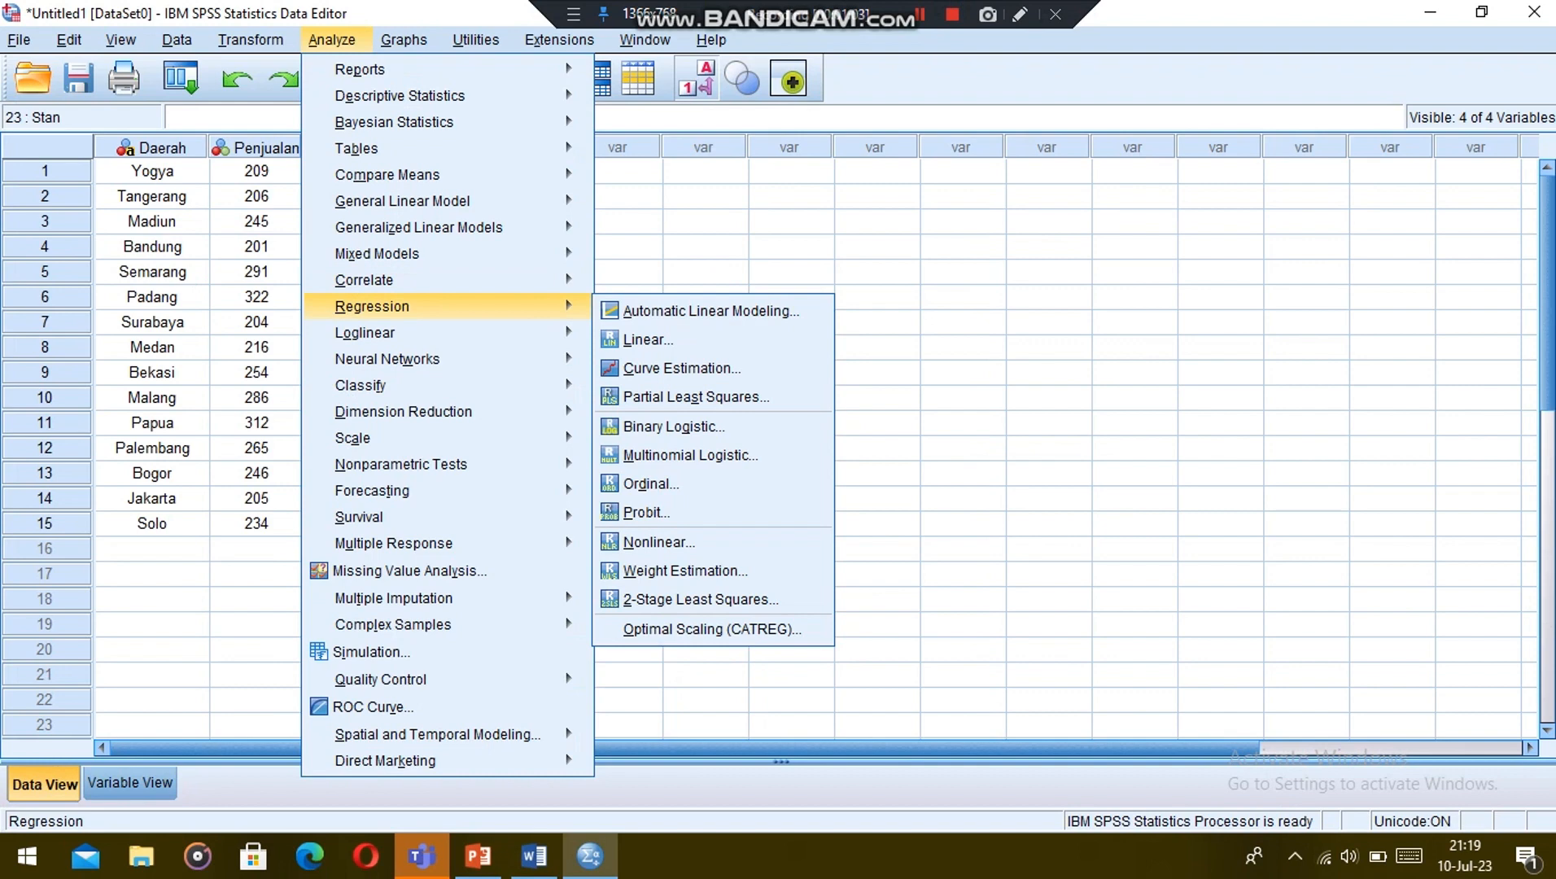
mouse_move(448, 333)
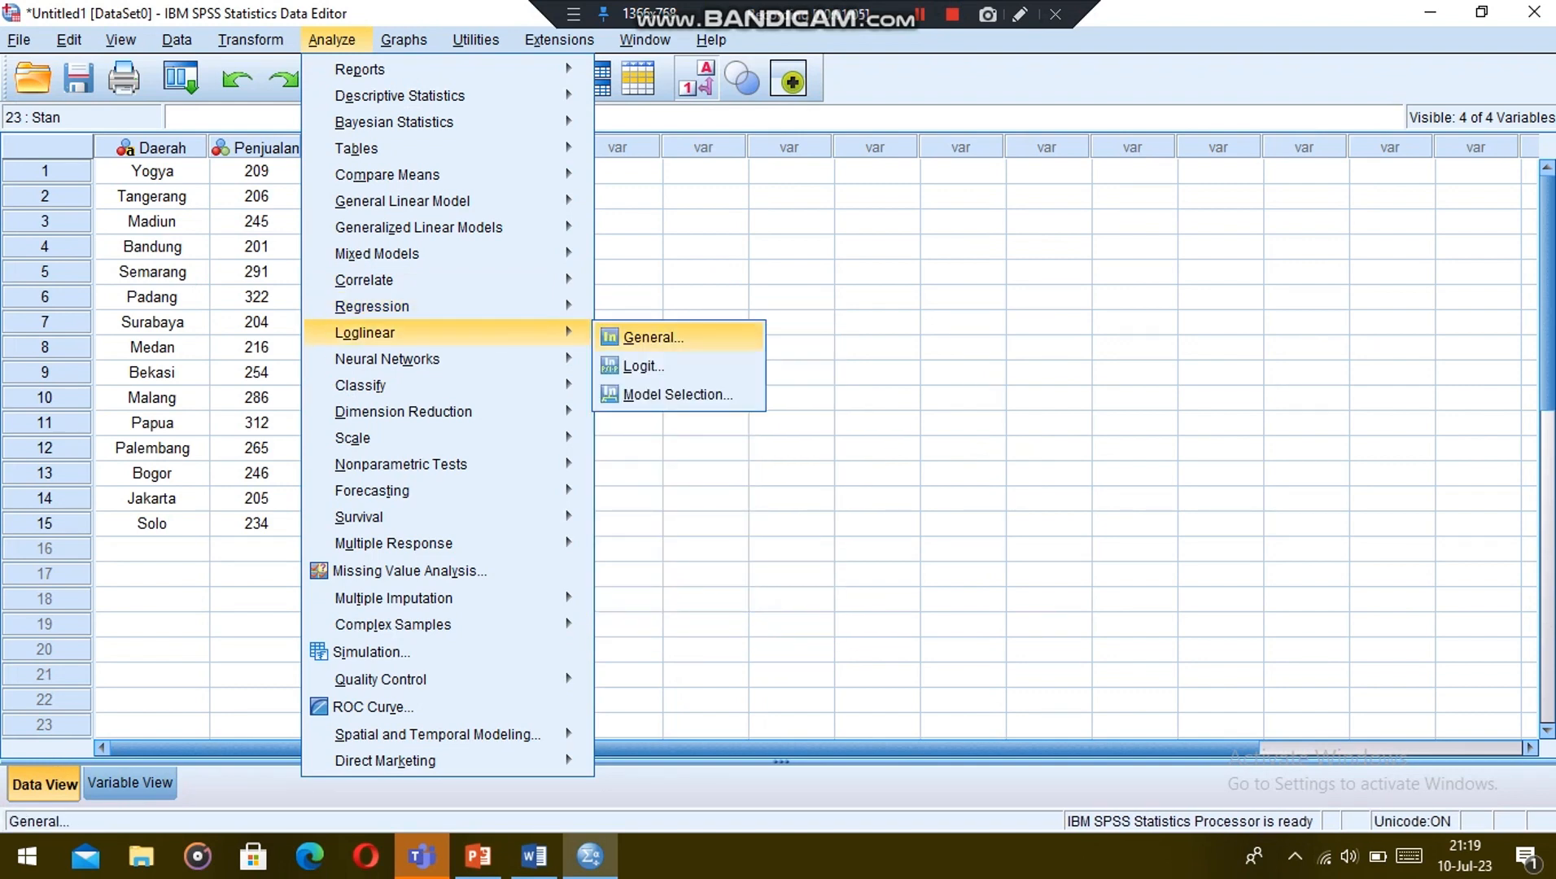
left_click(647, 339)
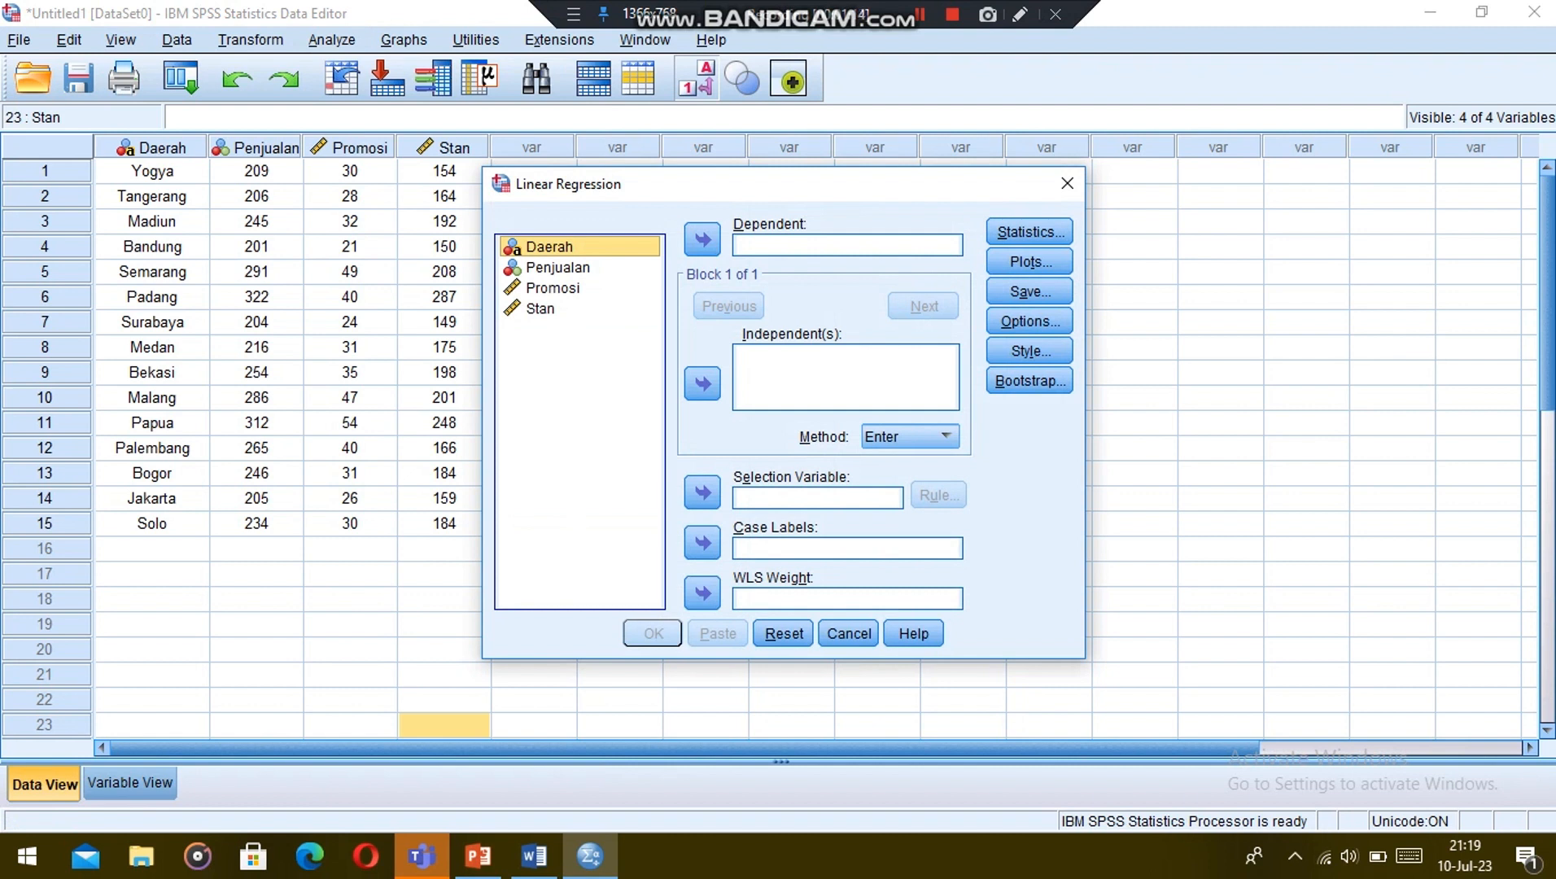
Set Penjualan as the dependent variable and Promosi and Stan as the independent variables of the linear regression.
left_click(557, 267)
left_click(703, 239)
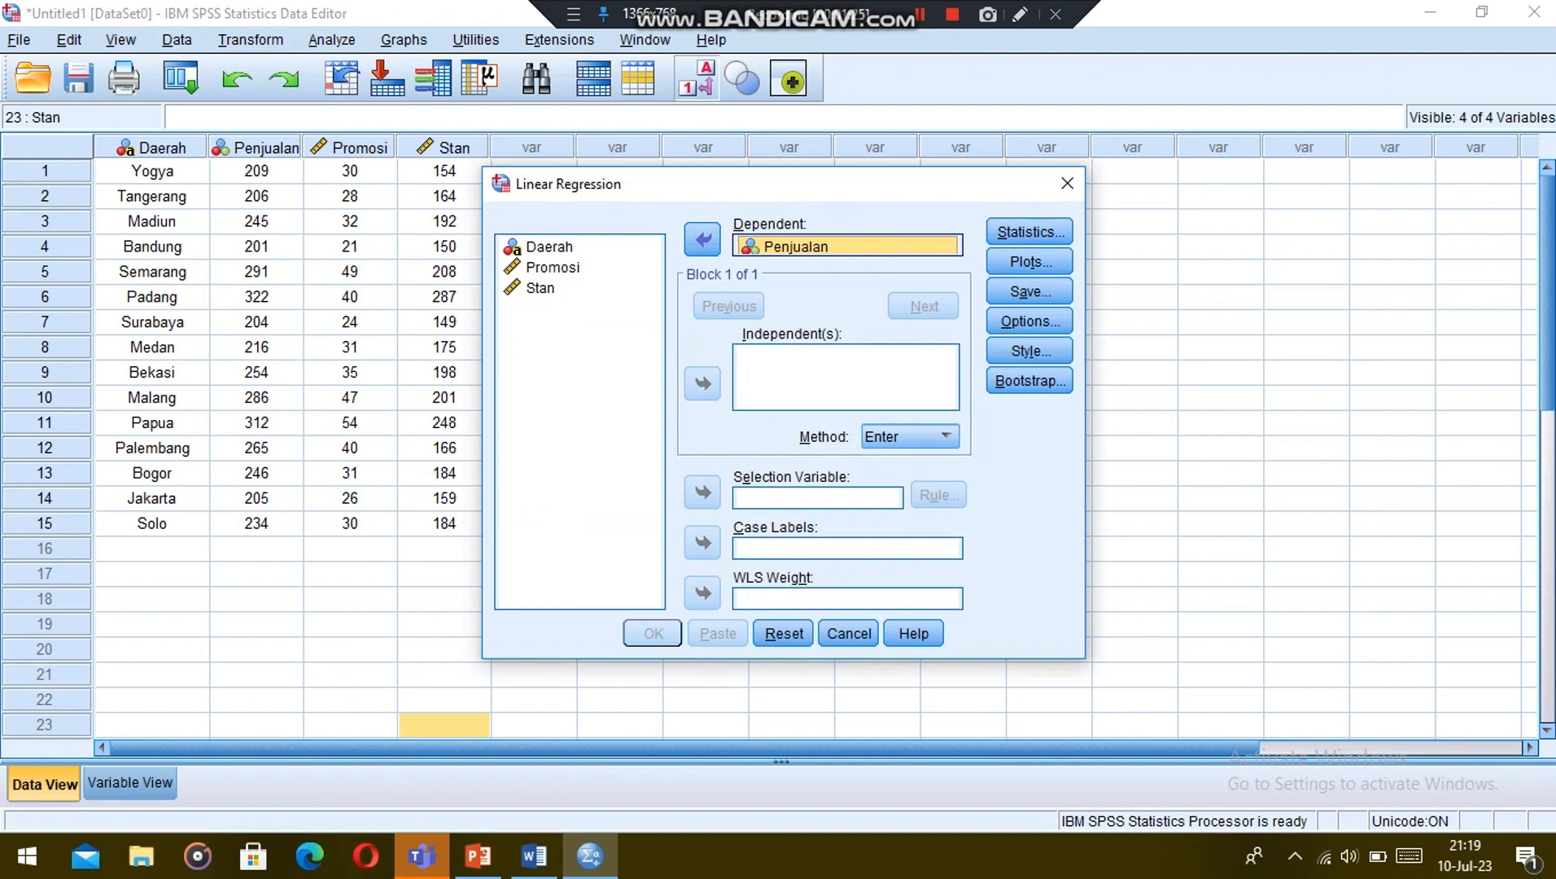
left_click(553, 268)
left_click(702, 383)
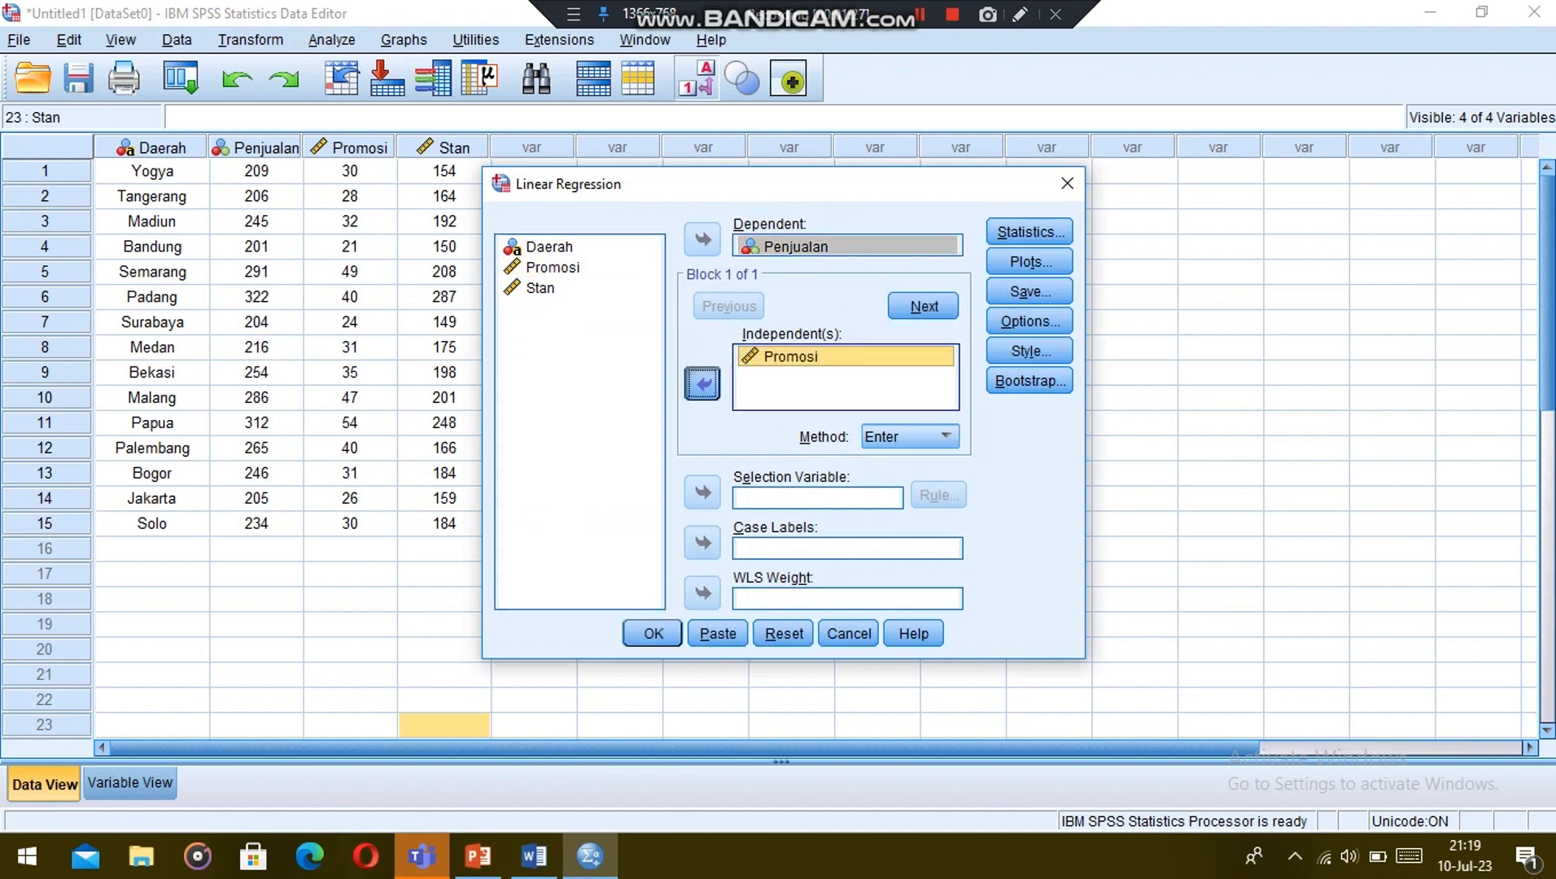
left_click(540, 288)
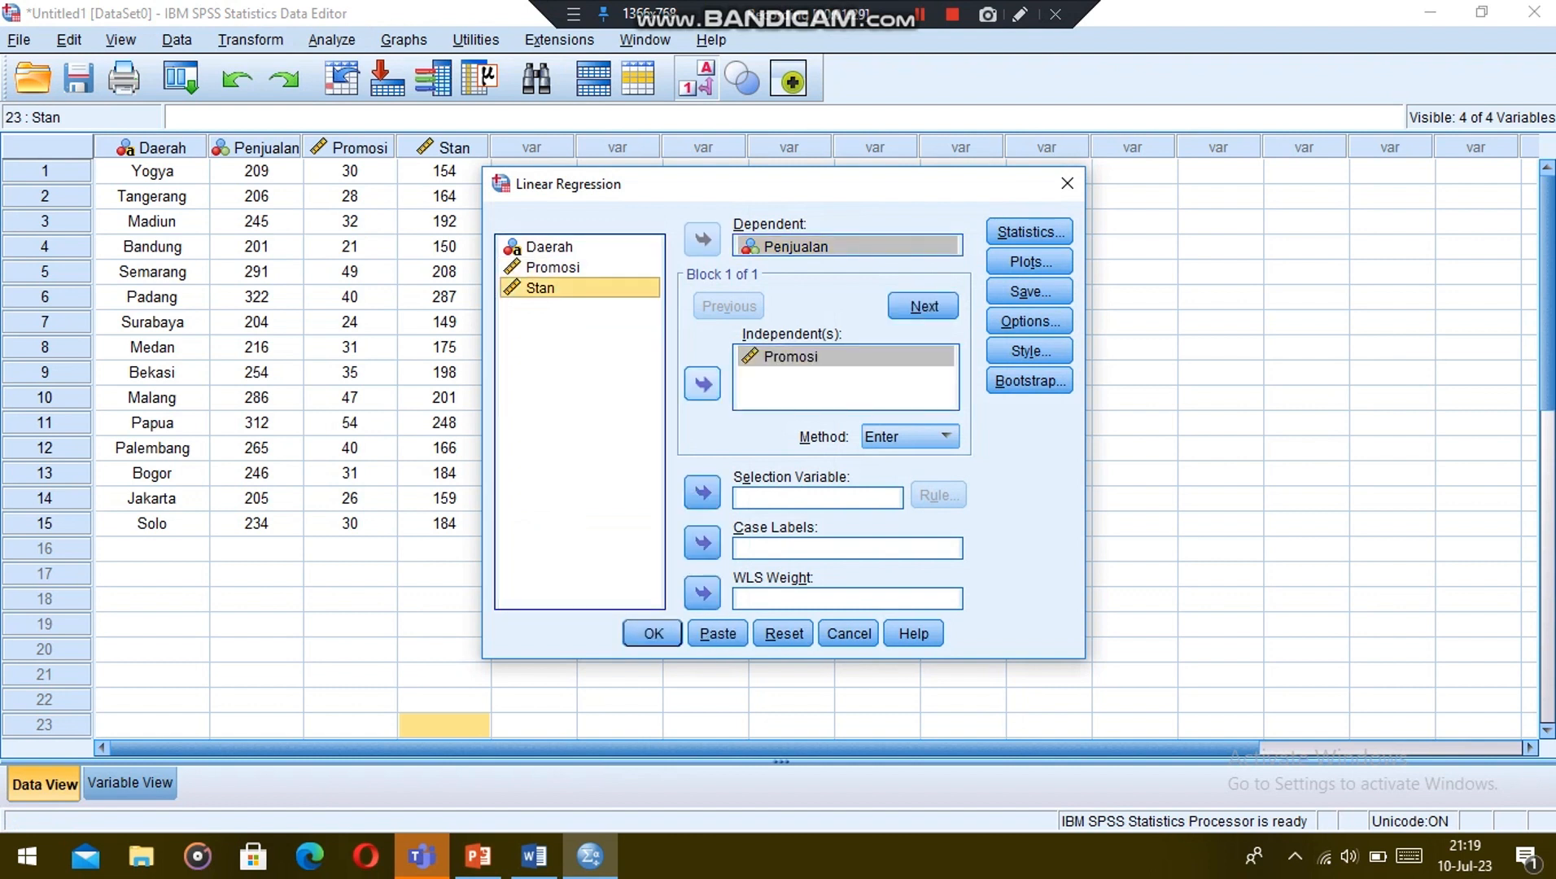
left_click(702, 383)
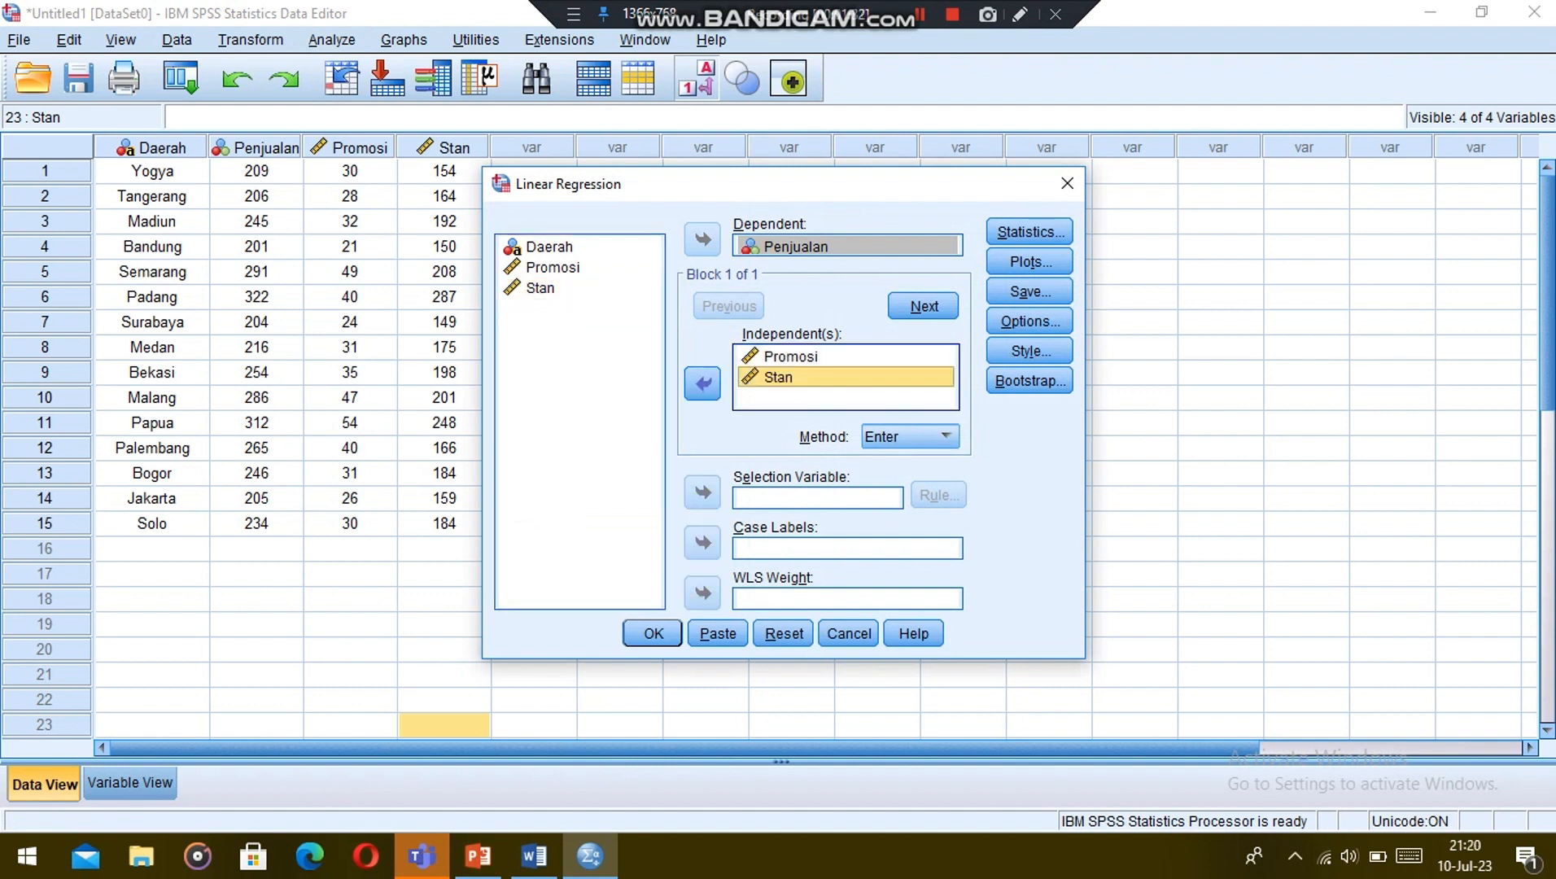
Add R squared change, Descriptives, Part and partial correlations, and Collinearity diagnostics to the regression statistics.
left_click(1029, 232)
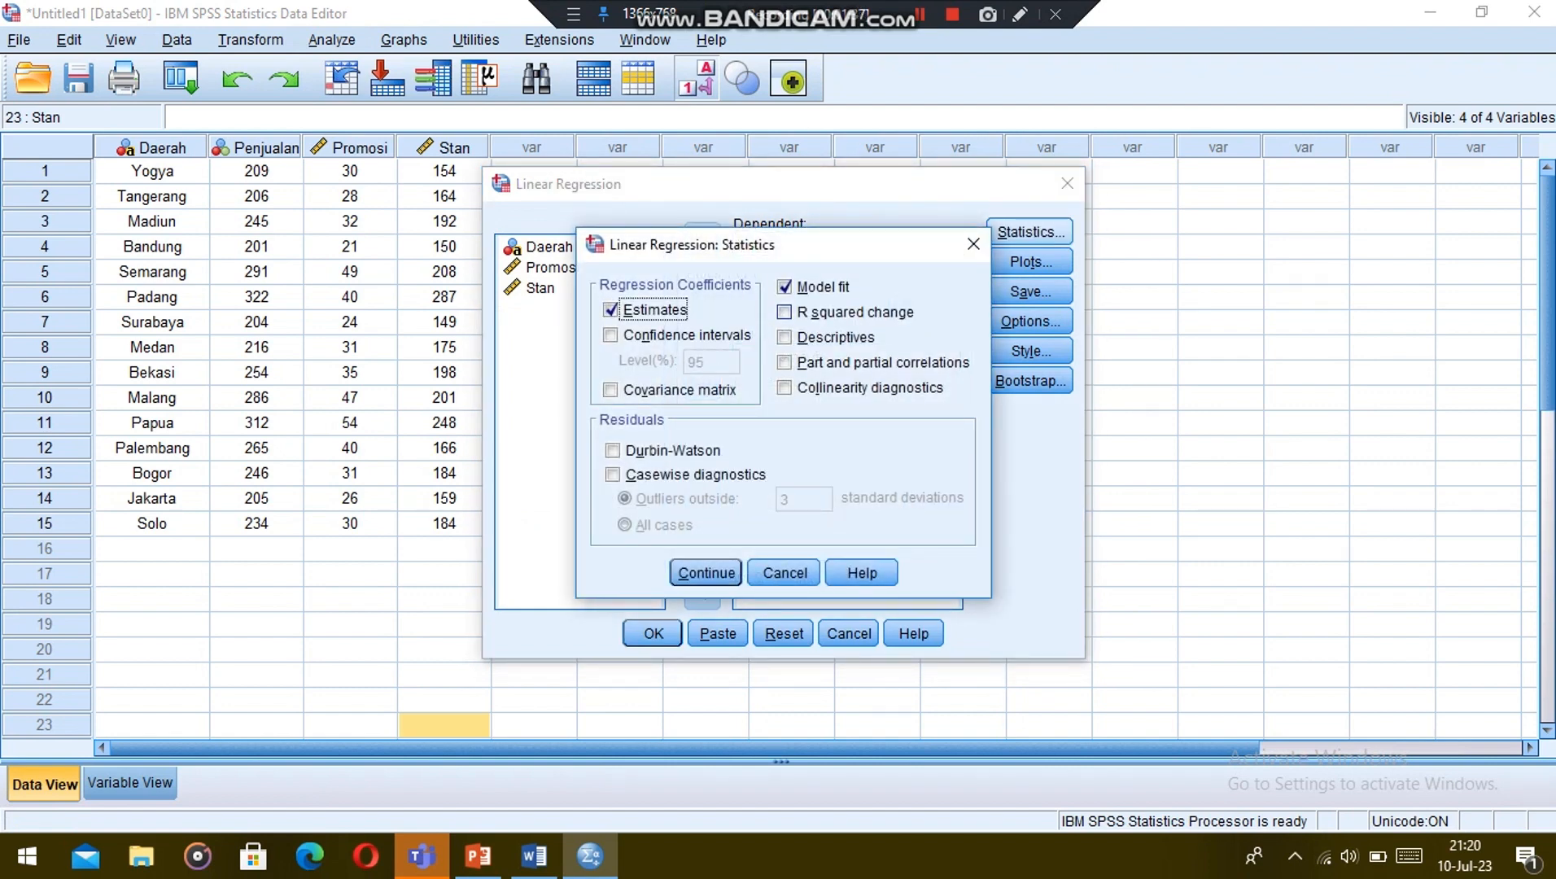
left_click(784, 313)
left_click(784, 337)
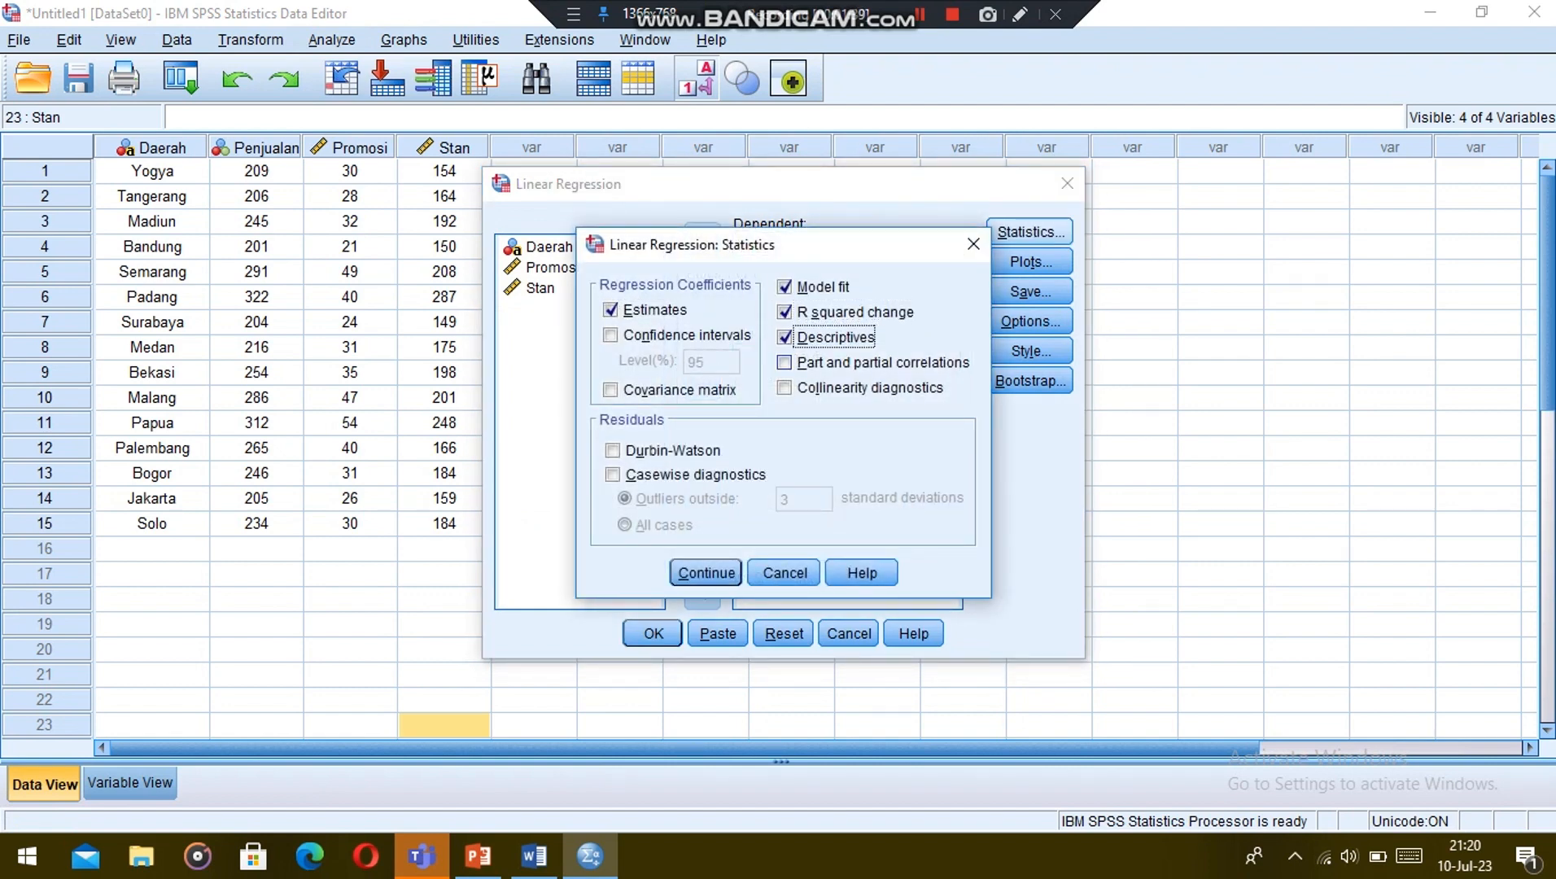
left_click(784, 362)
left_click(784, 387)
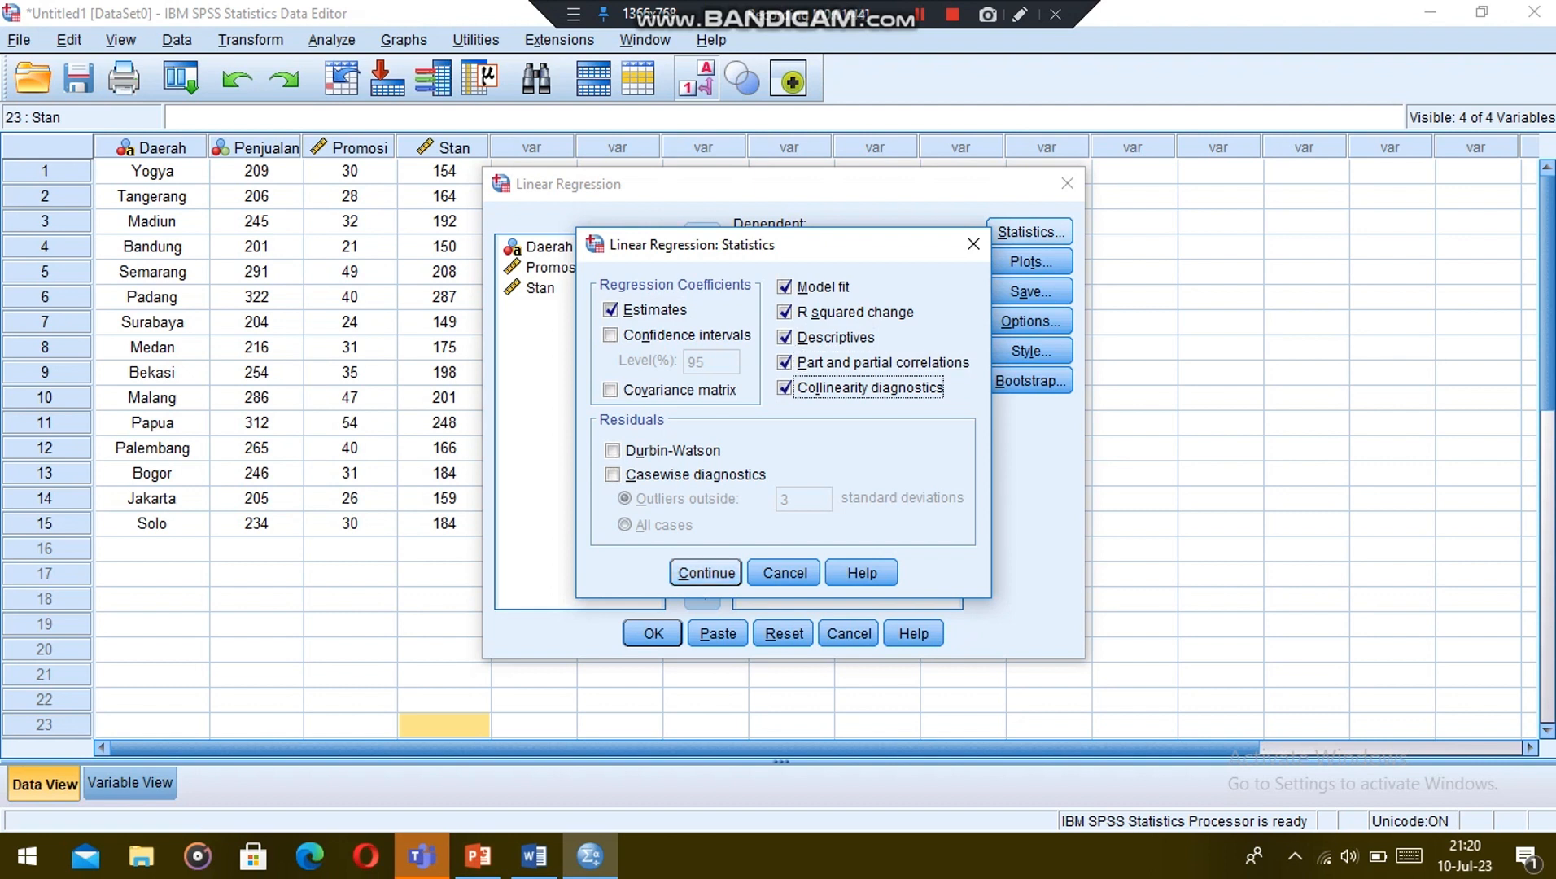
key("Return")
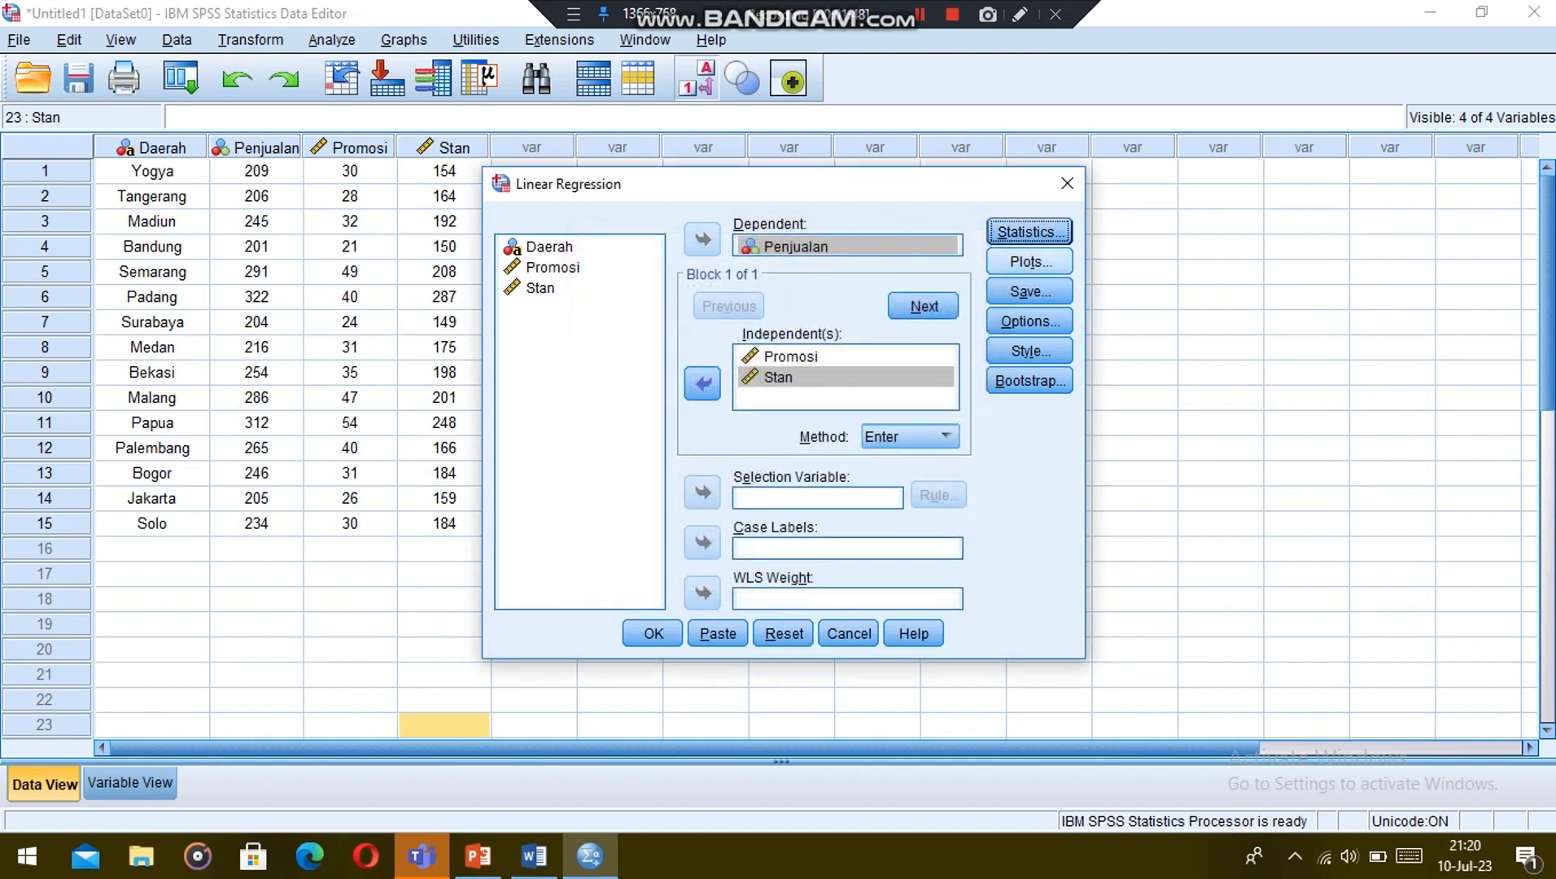
Request a histogram of the standardized residuals in the regression plots.
left_click(1029, 261)
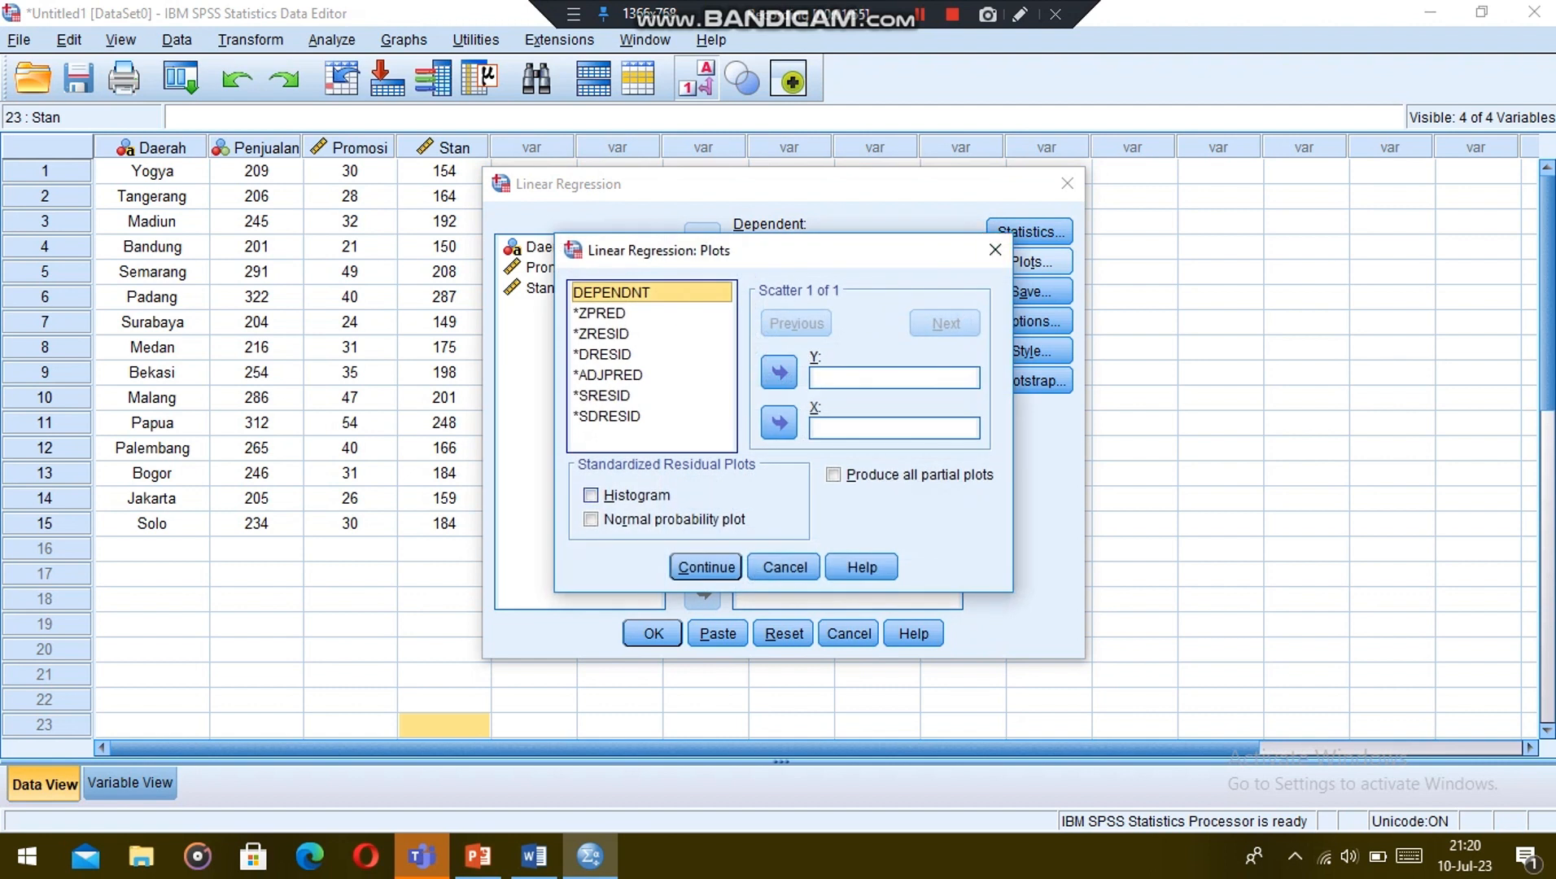
left_click(591, 495)
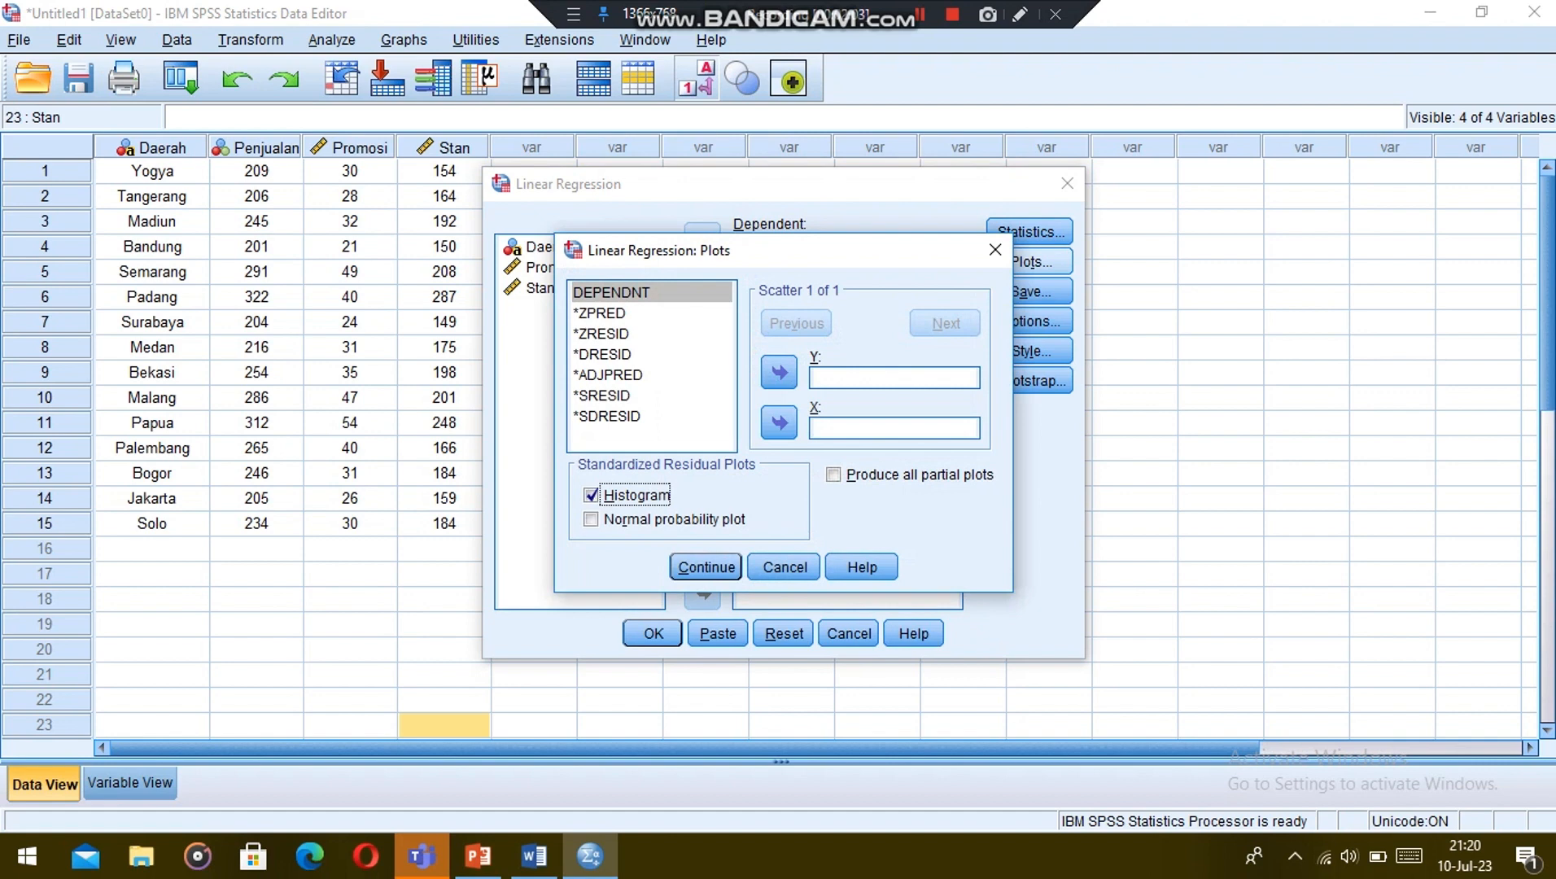
left_click(705, 567)
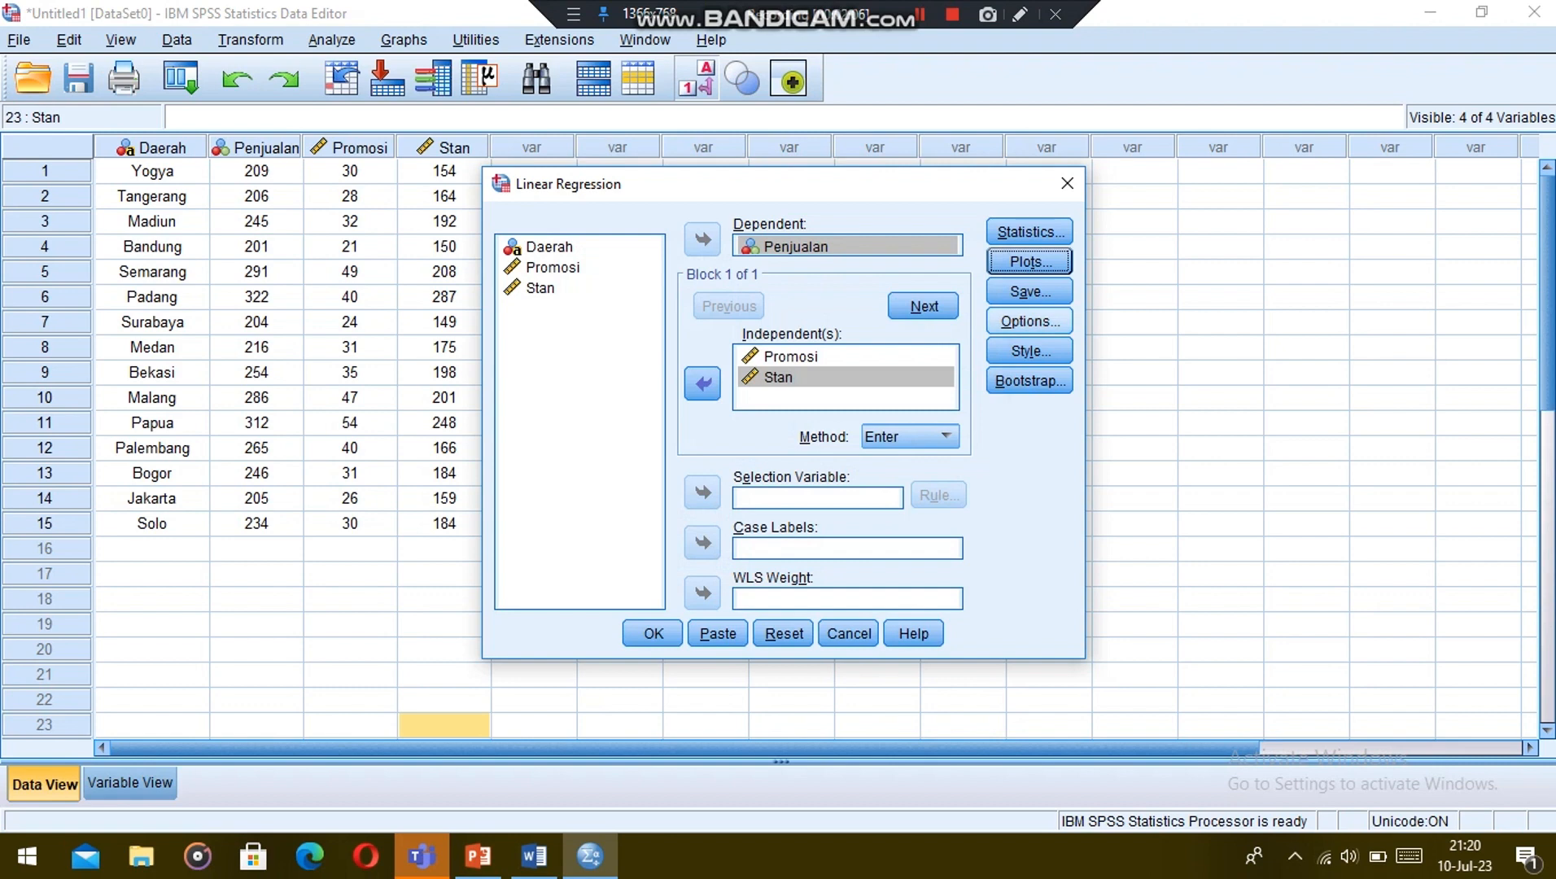
Accept the default stepping and missing-value options and run the regression of Penjualan on Promosi and Stan.
left_click(1029, 321)
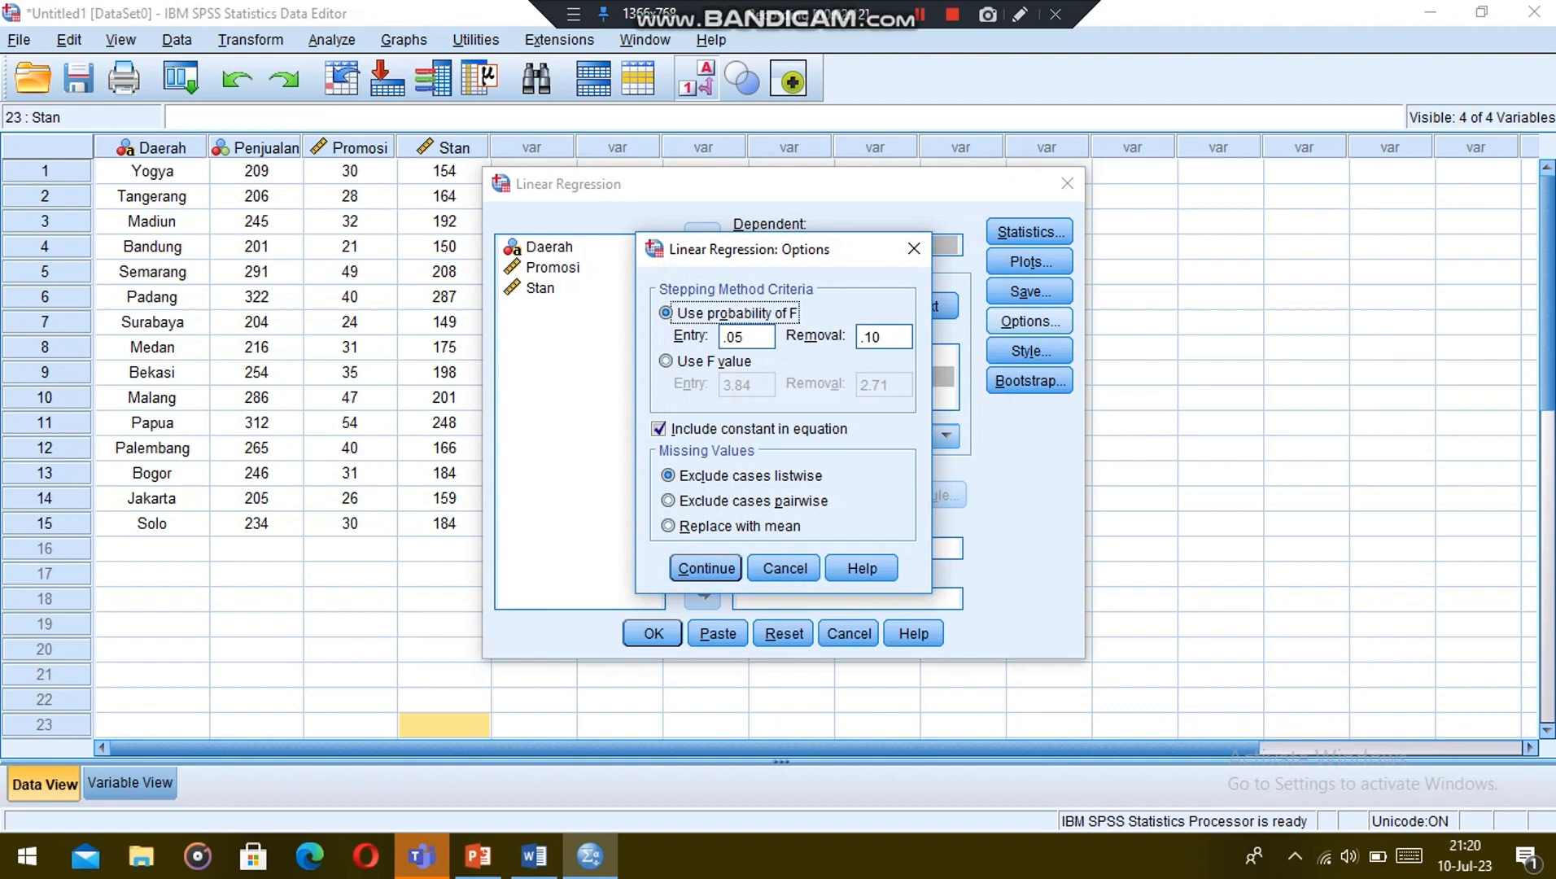
key("Return")
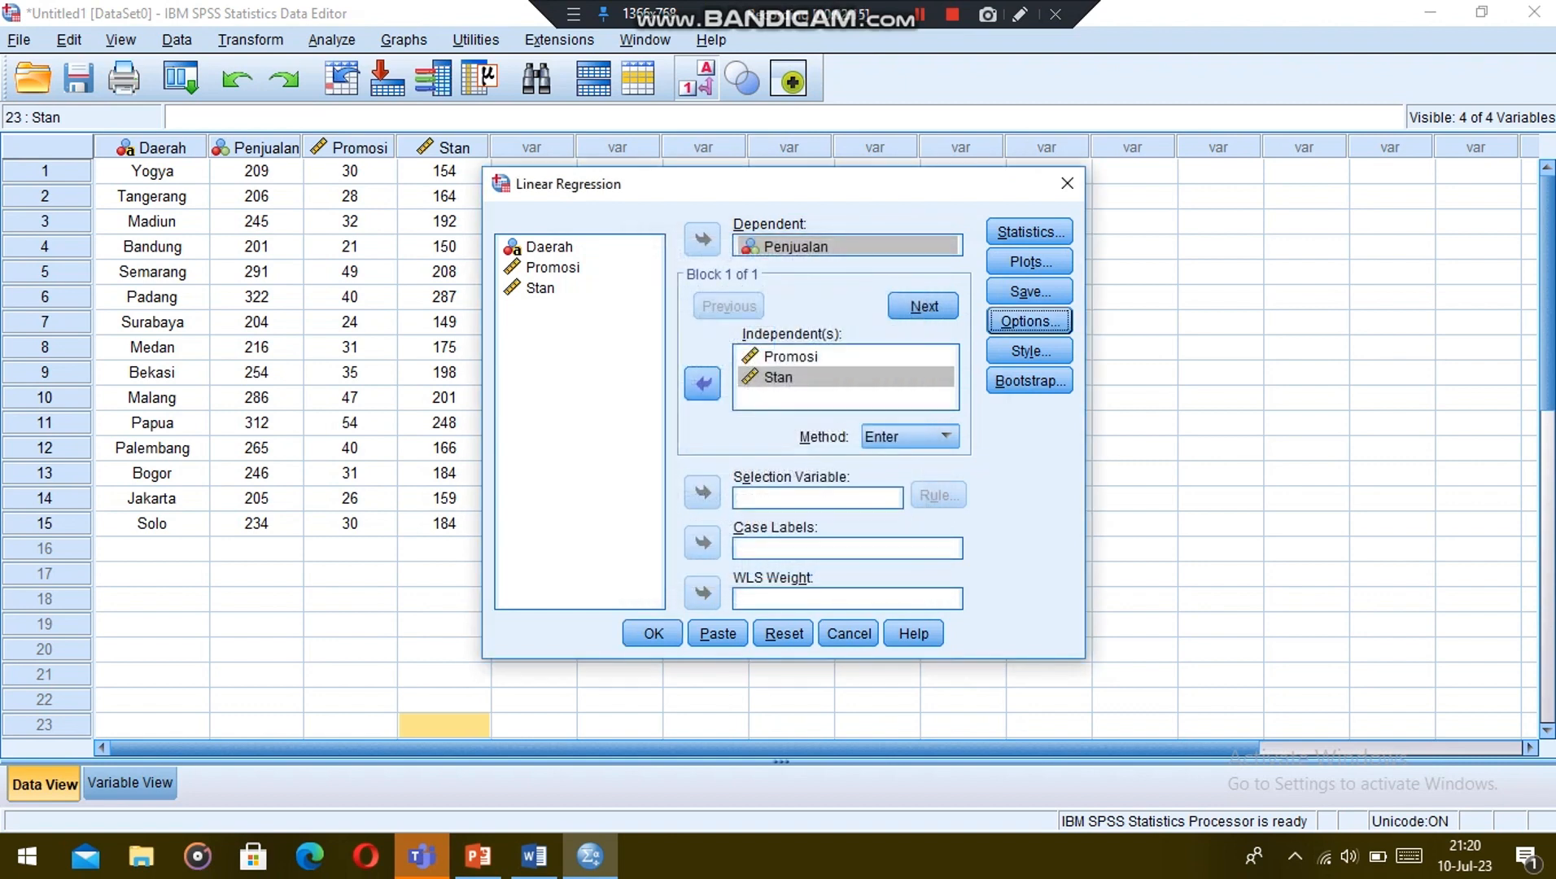
left_click(654, 633)
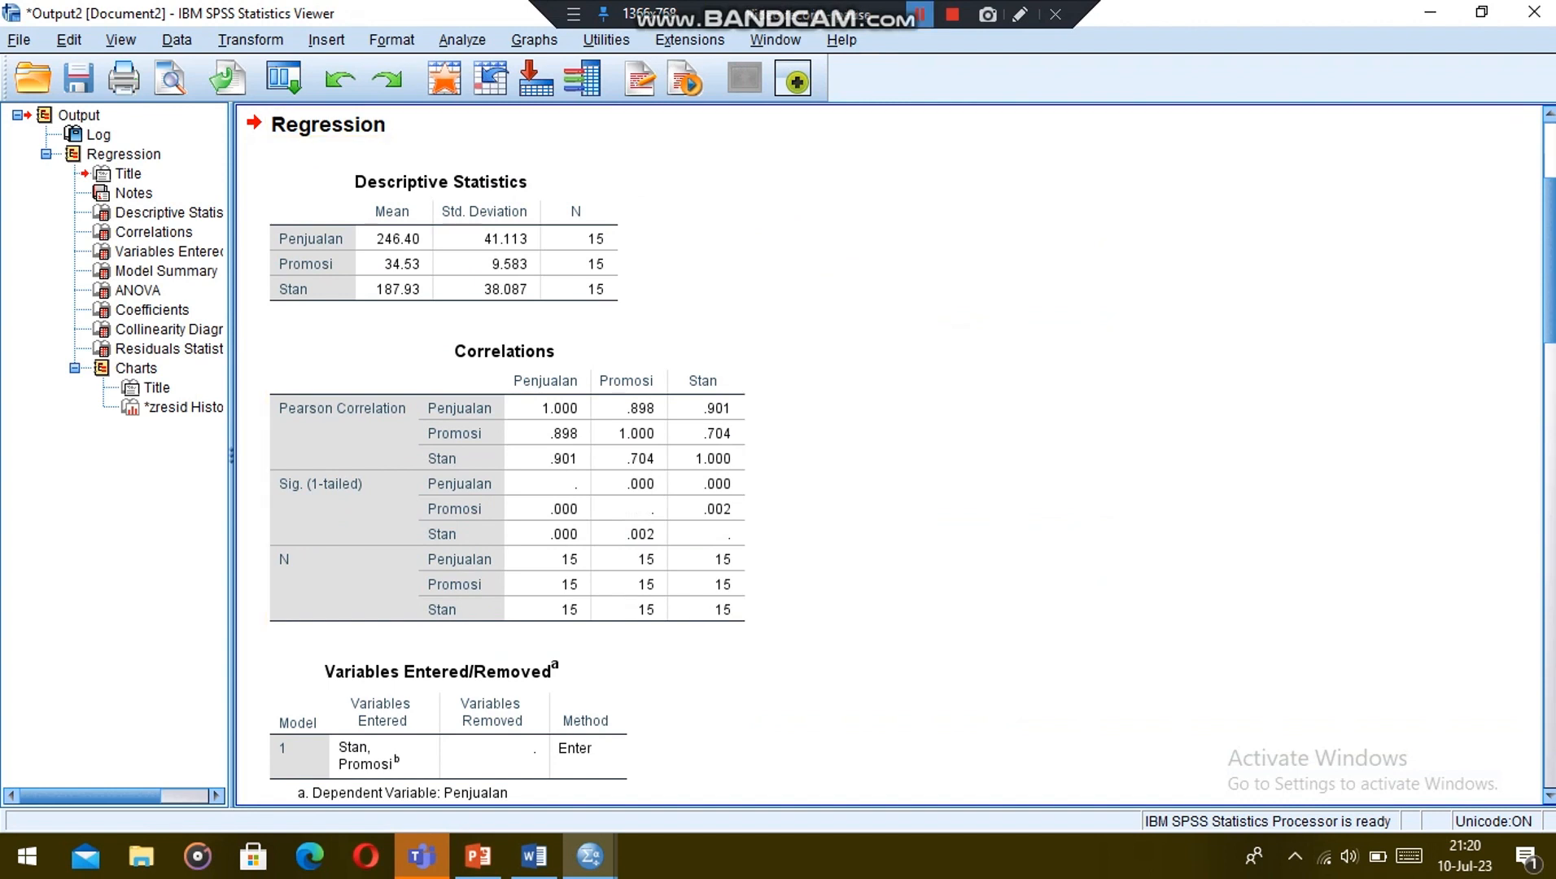
Examine the regression output from Descriptive Statistics and Correlations through Model Summary, ANOVA, Coefficients, Residuals Statistics and the histogram.
left_click(920, 15)
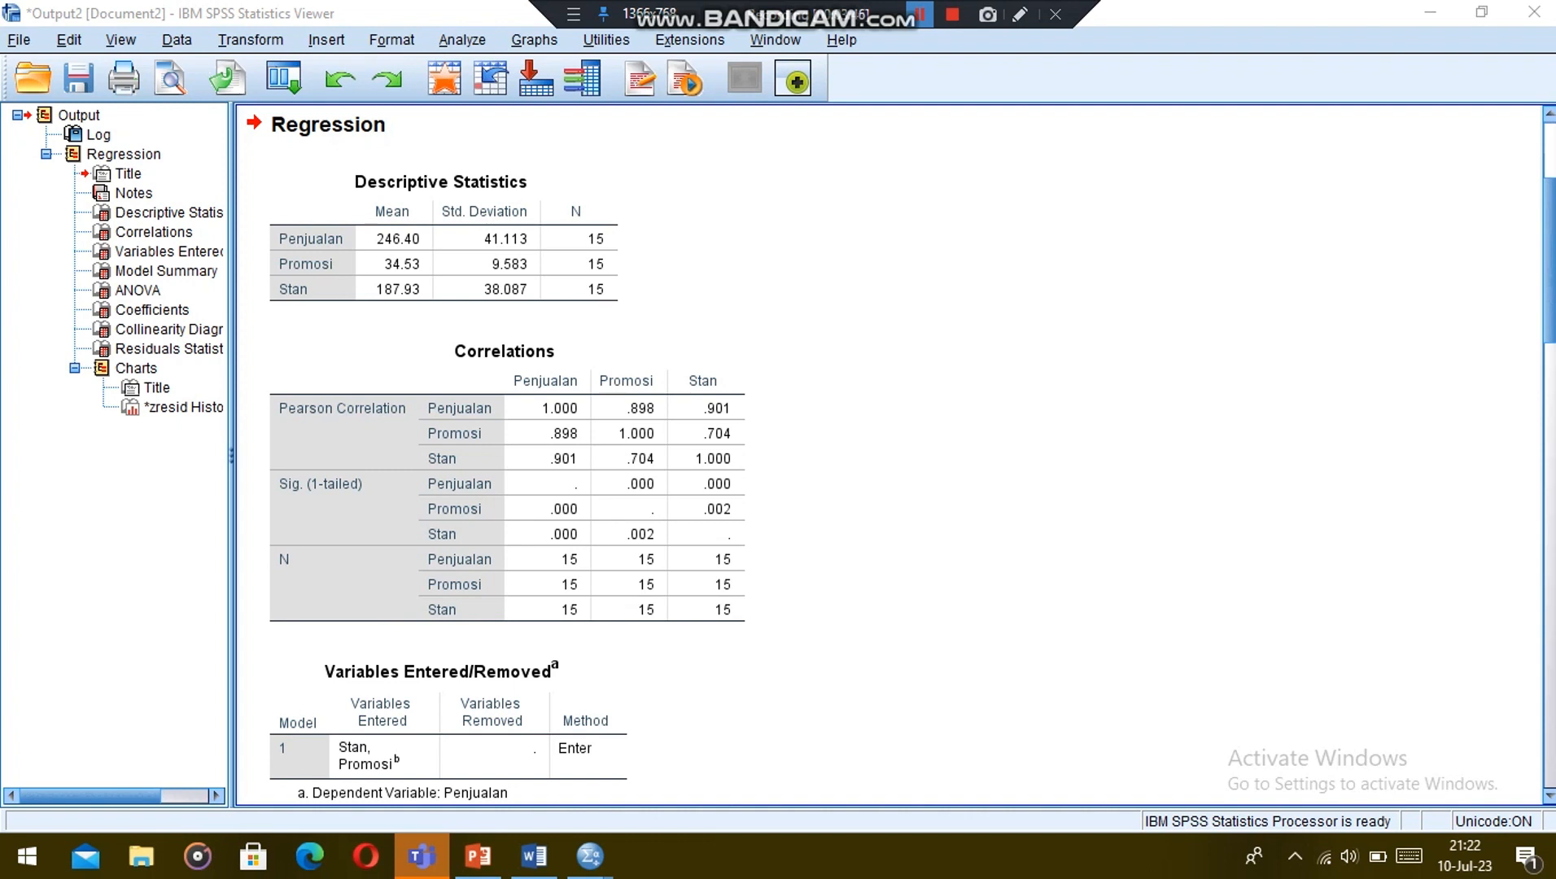
scroll(887, 456, "down", 3)
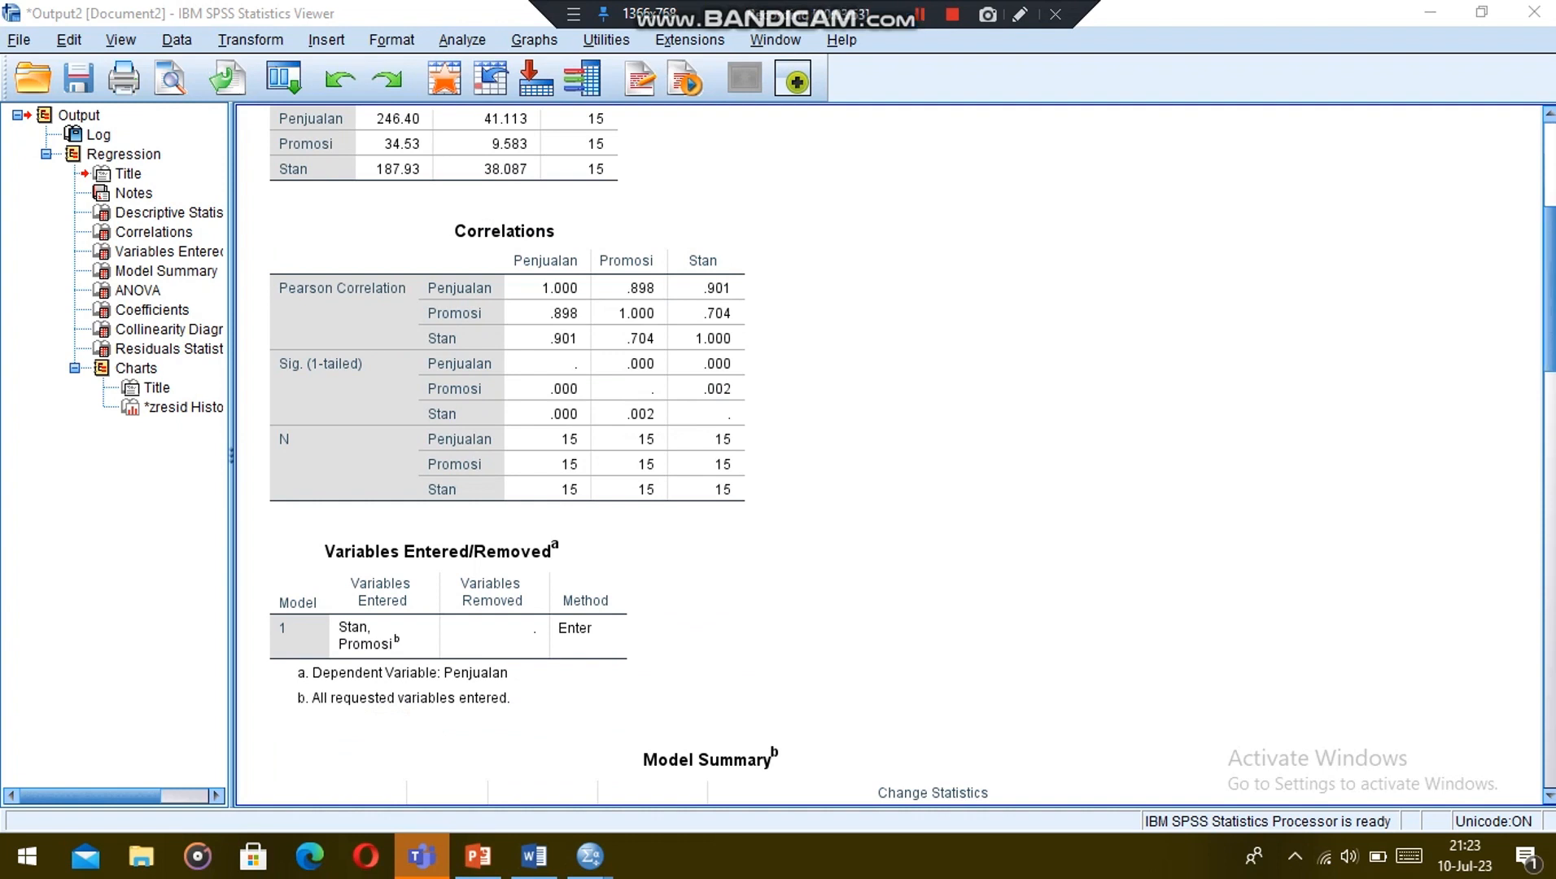
left_click_drag(1549, 289, 1549, 374)
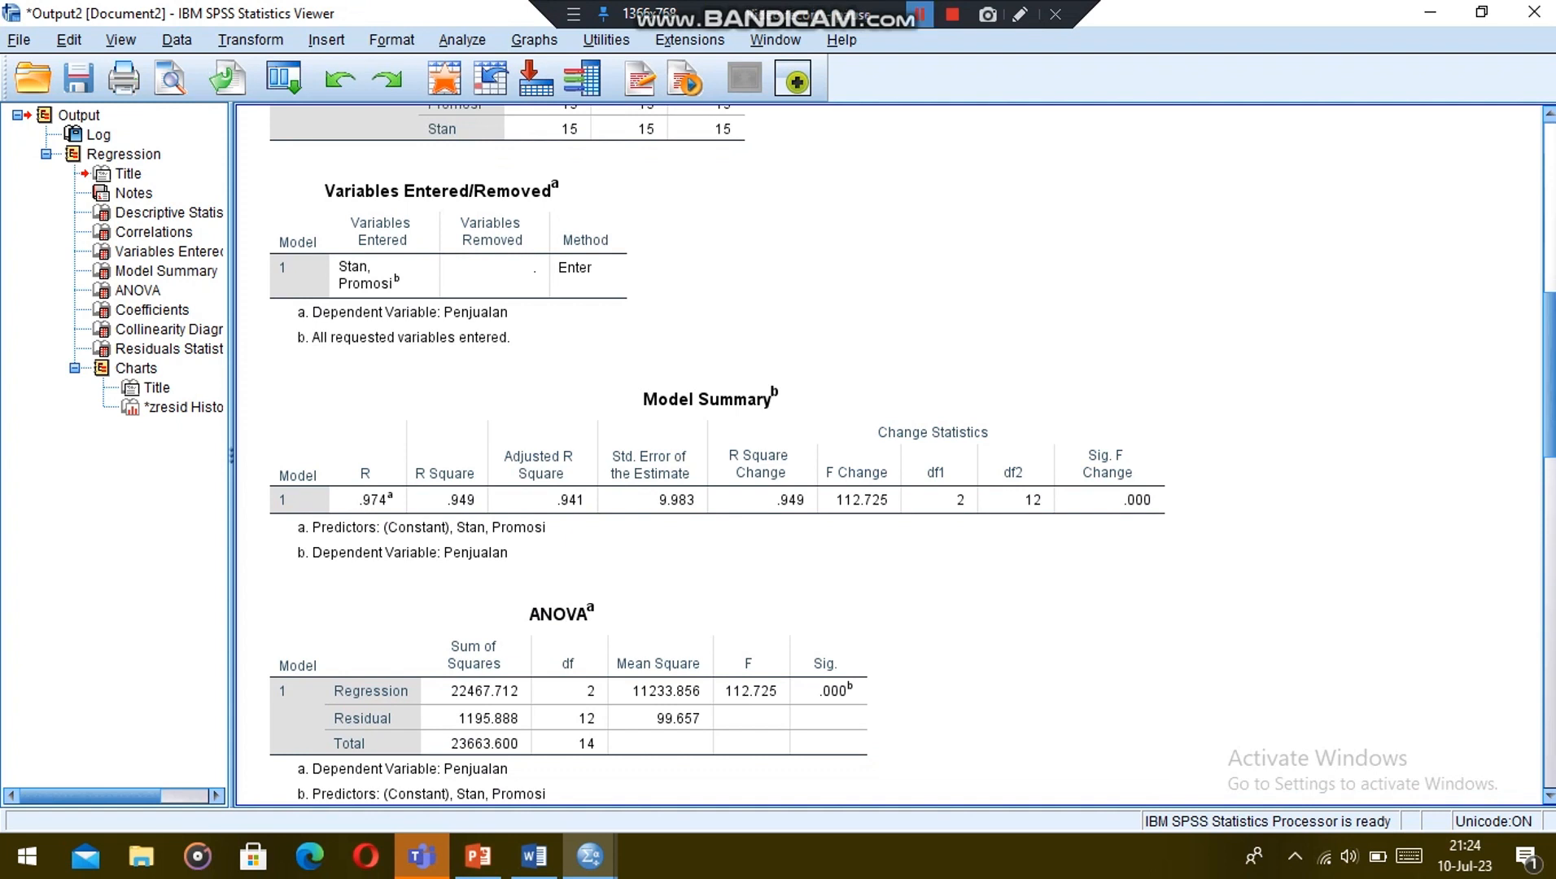
left_click(920, 15)
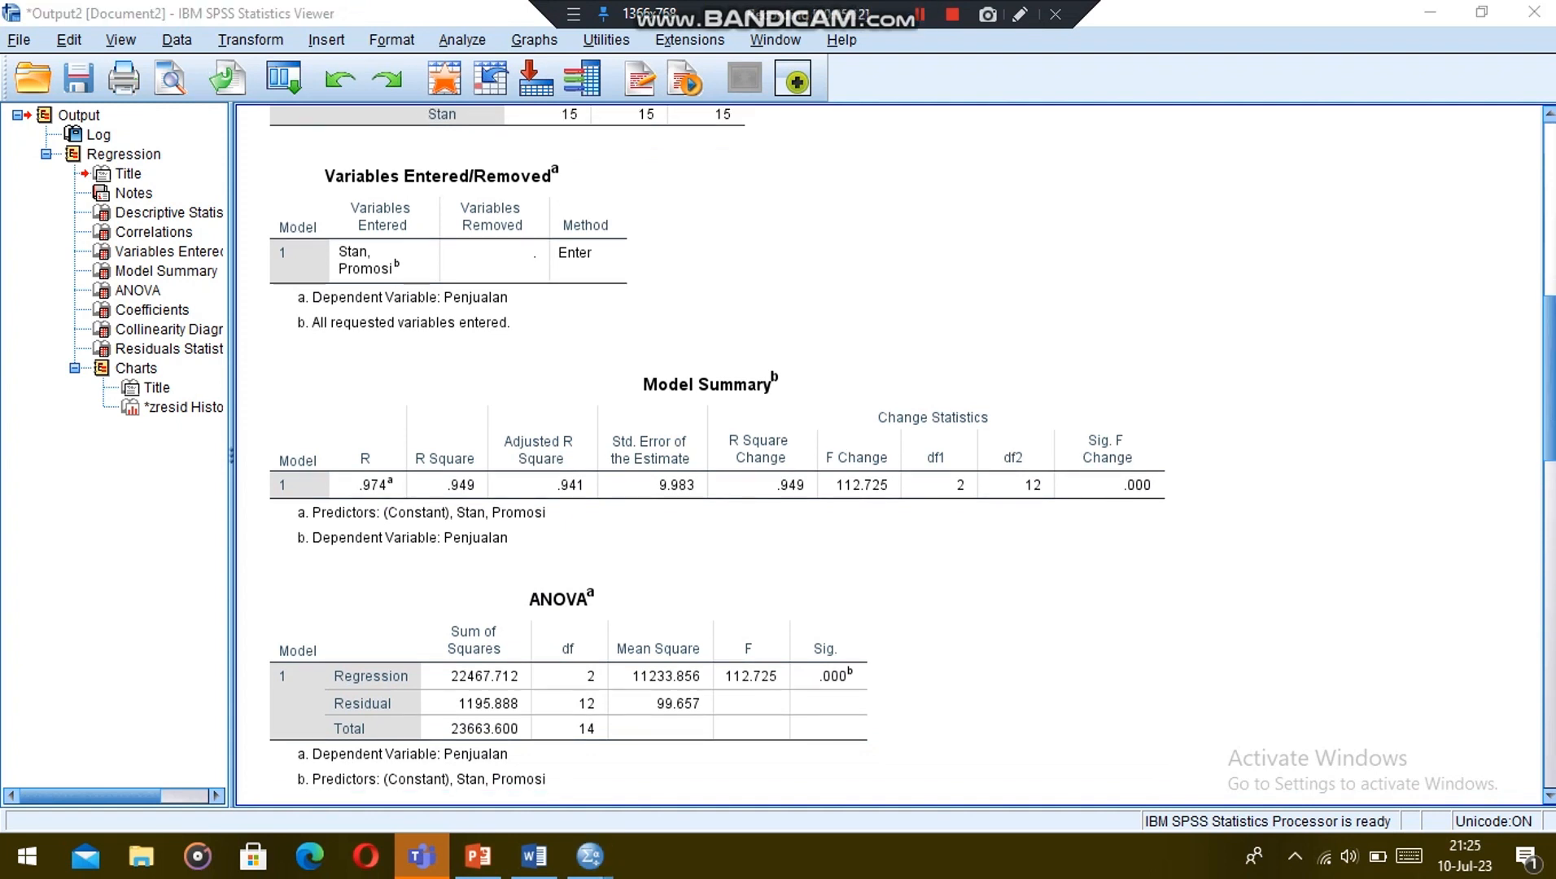
scroll(895, 456, "down", 5)
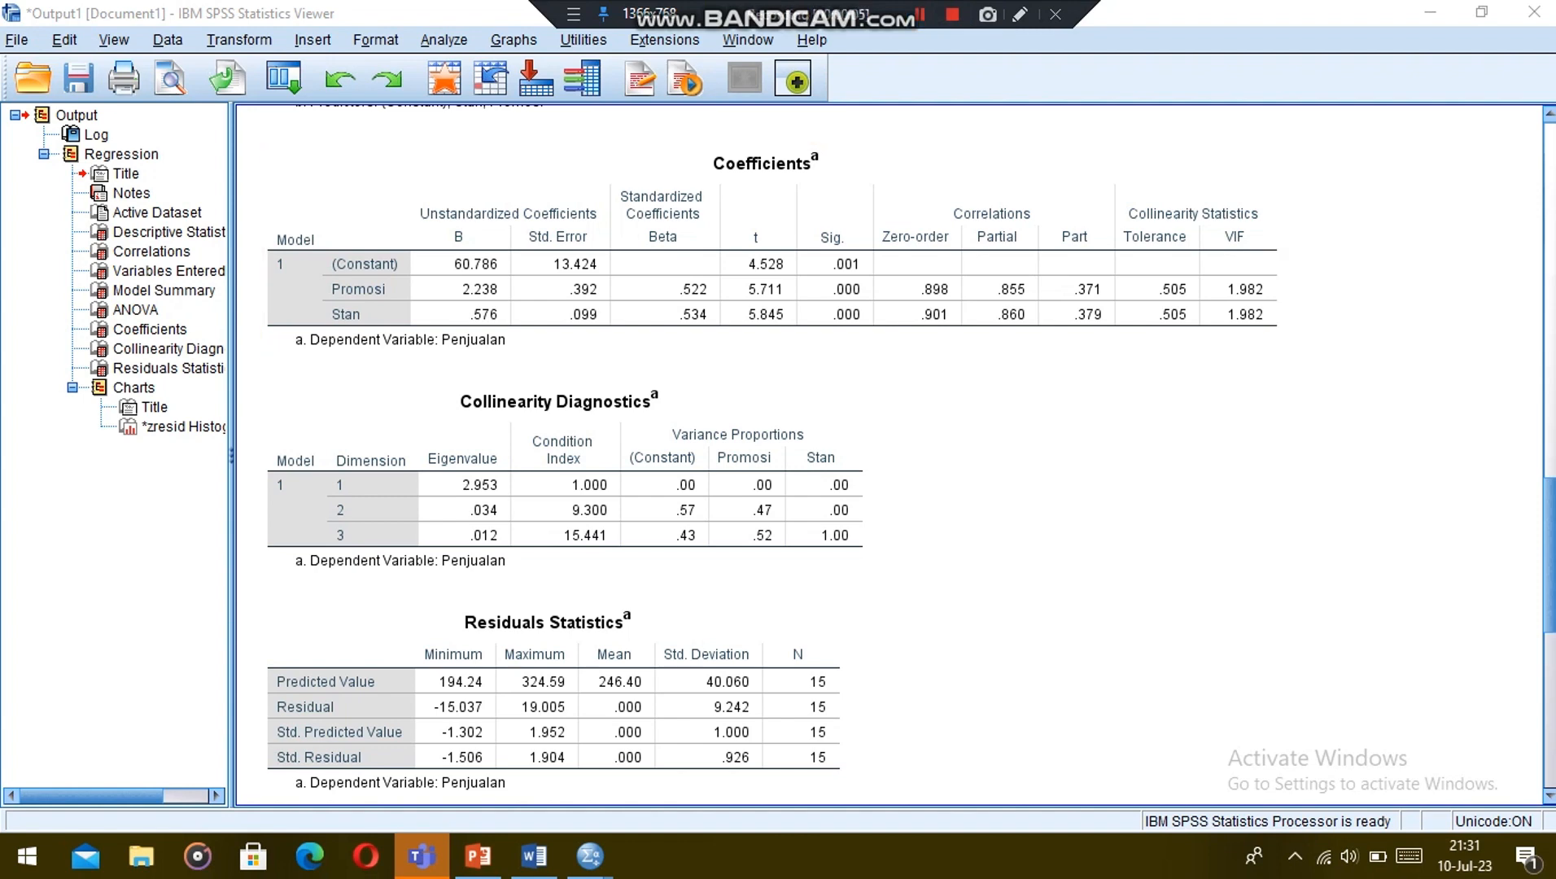
scroll(1548, 554, "down", 10)
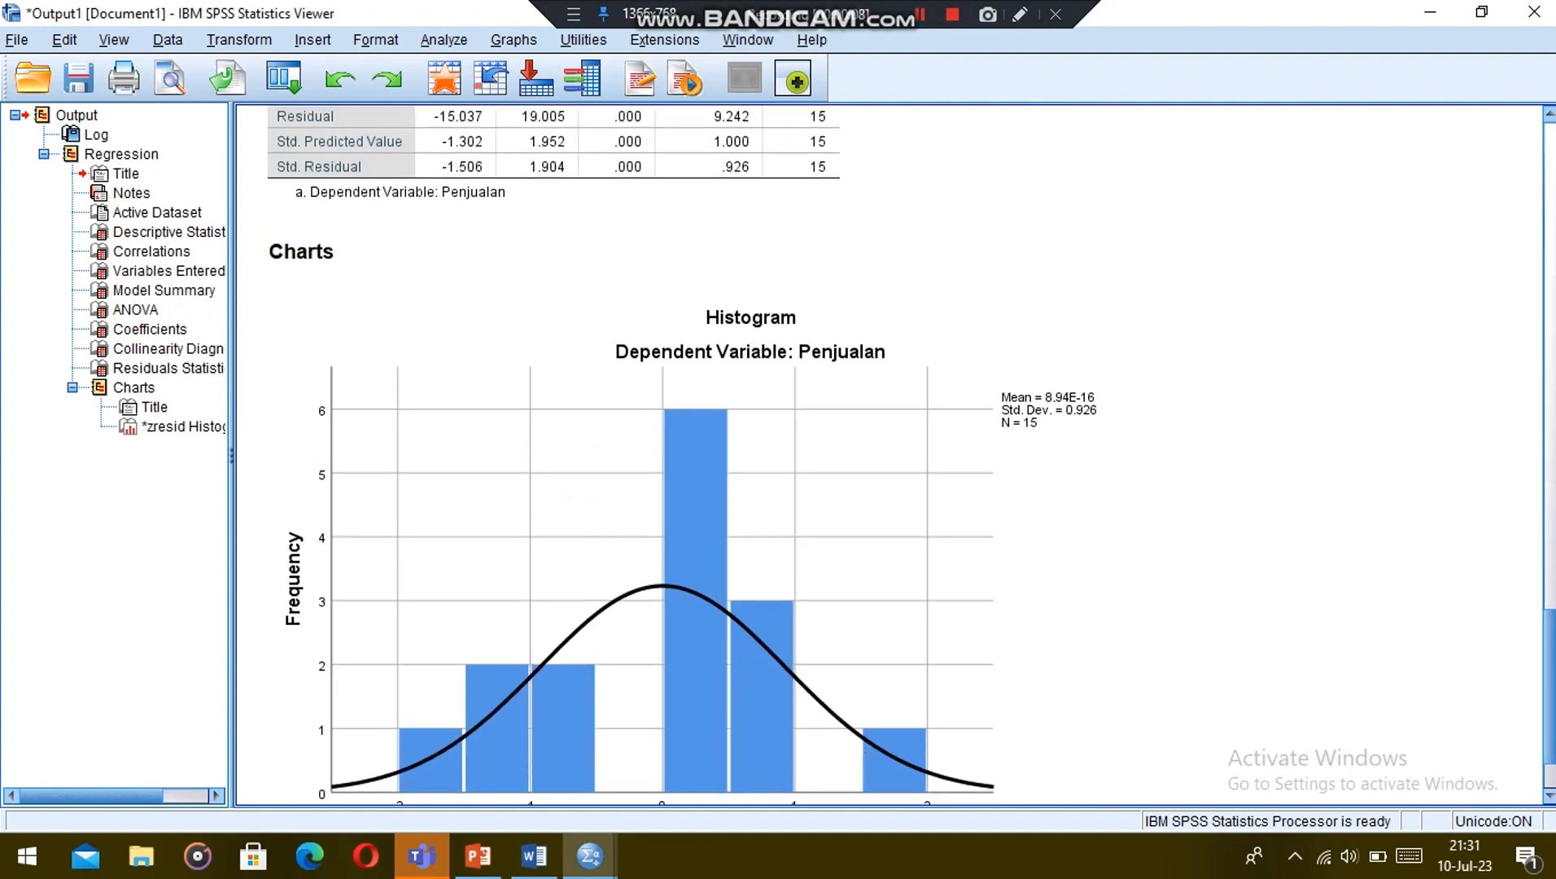
scroll(1548, 684, "down", 2)
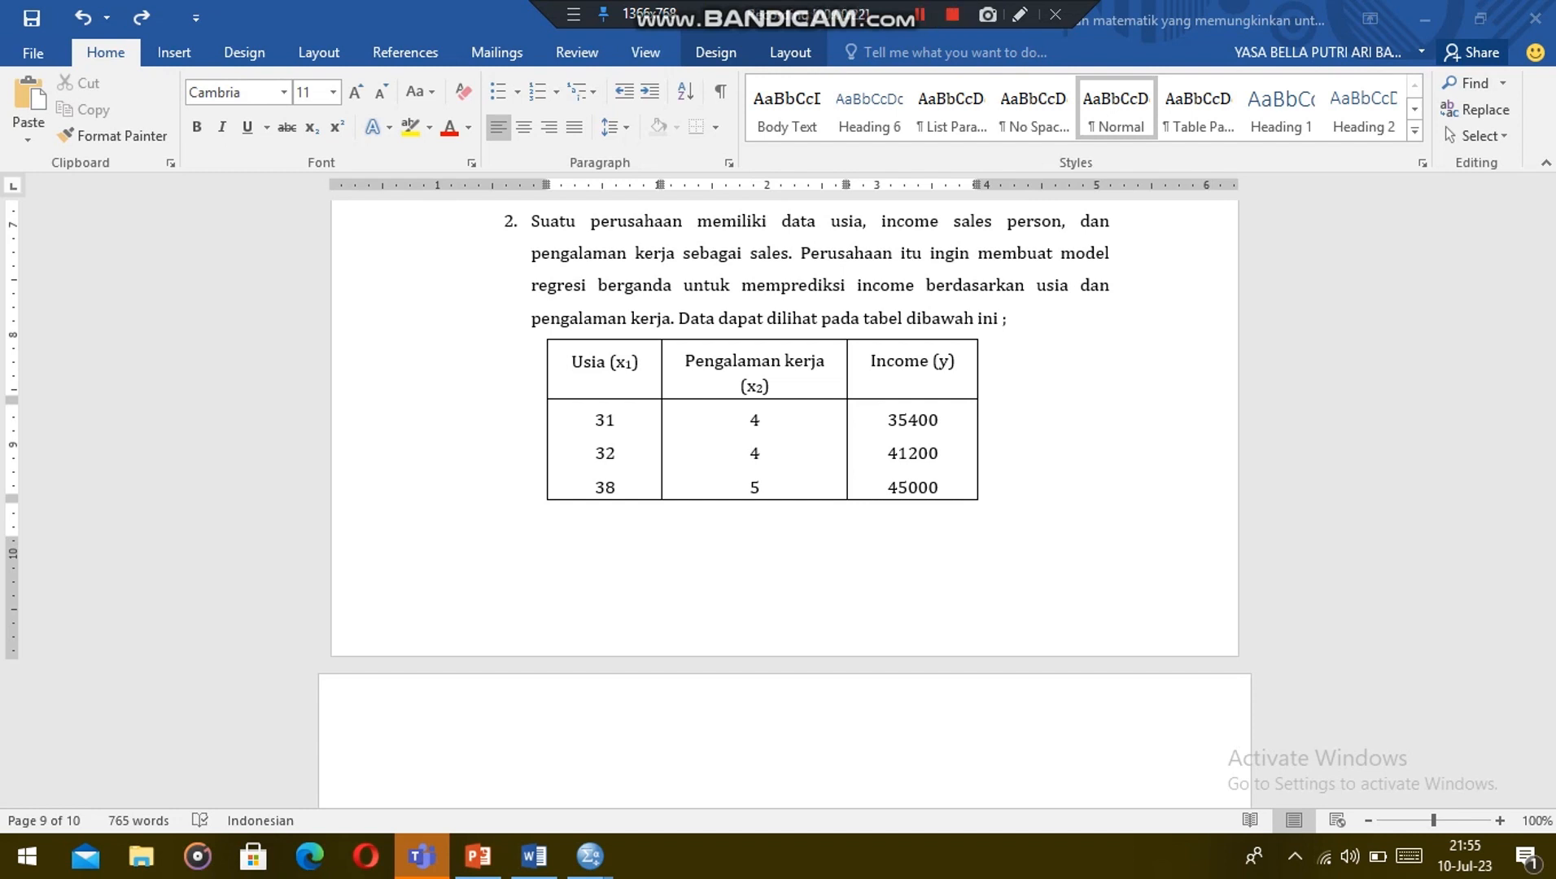
Read exercise 2 in the Word document, including its Usia, Pengalaman kerja and Income table and the questions below it.
left_click(980, 412)
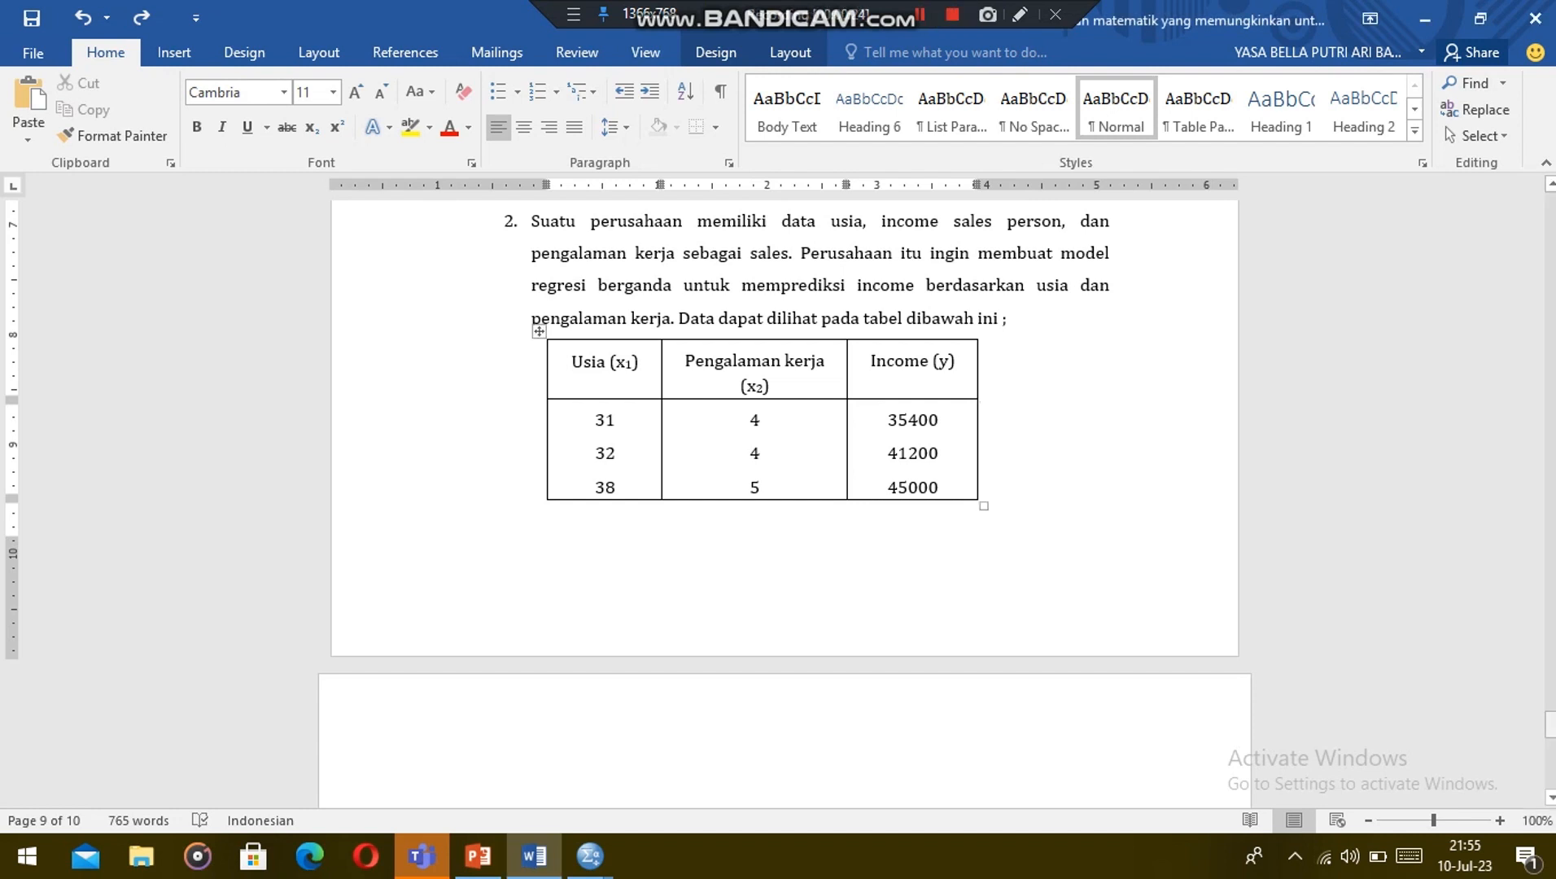
mouse_move(1550, 724)
left_mouse_down()
mouse_move(1550, 773)
mouse_move(1550, 752)
left_mouse_up()
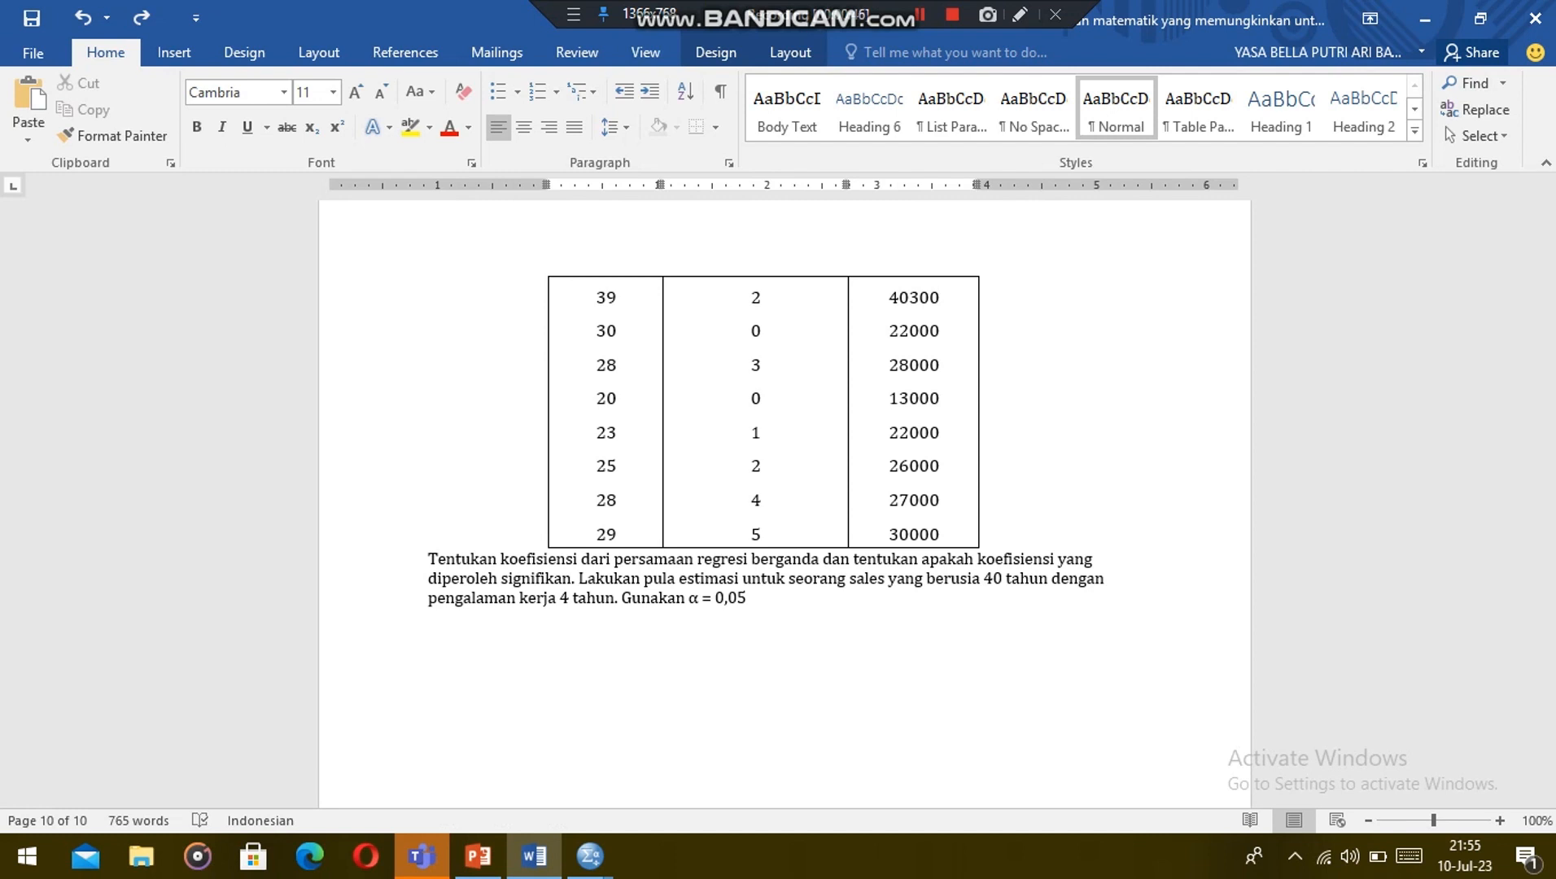
left_click(920, 15)
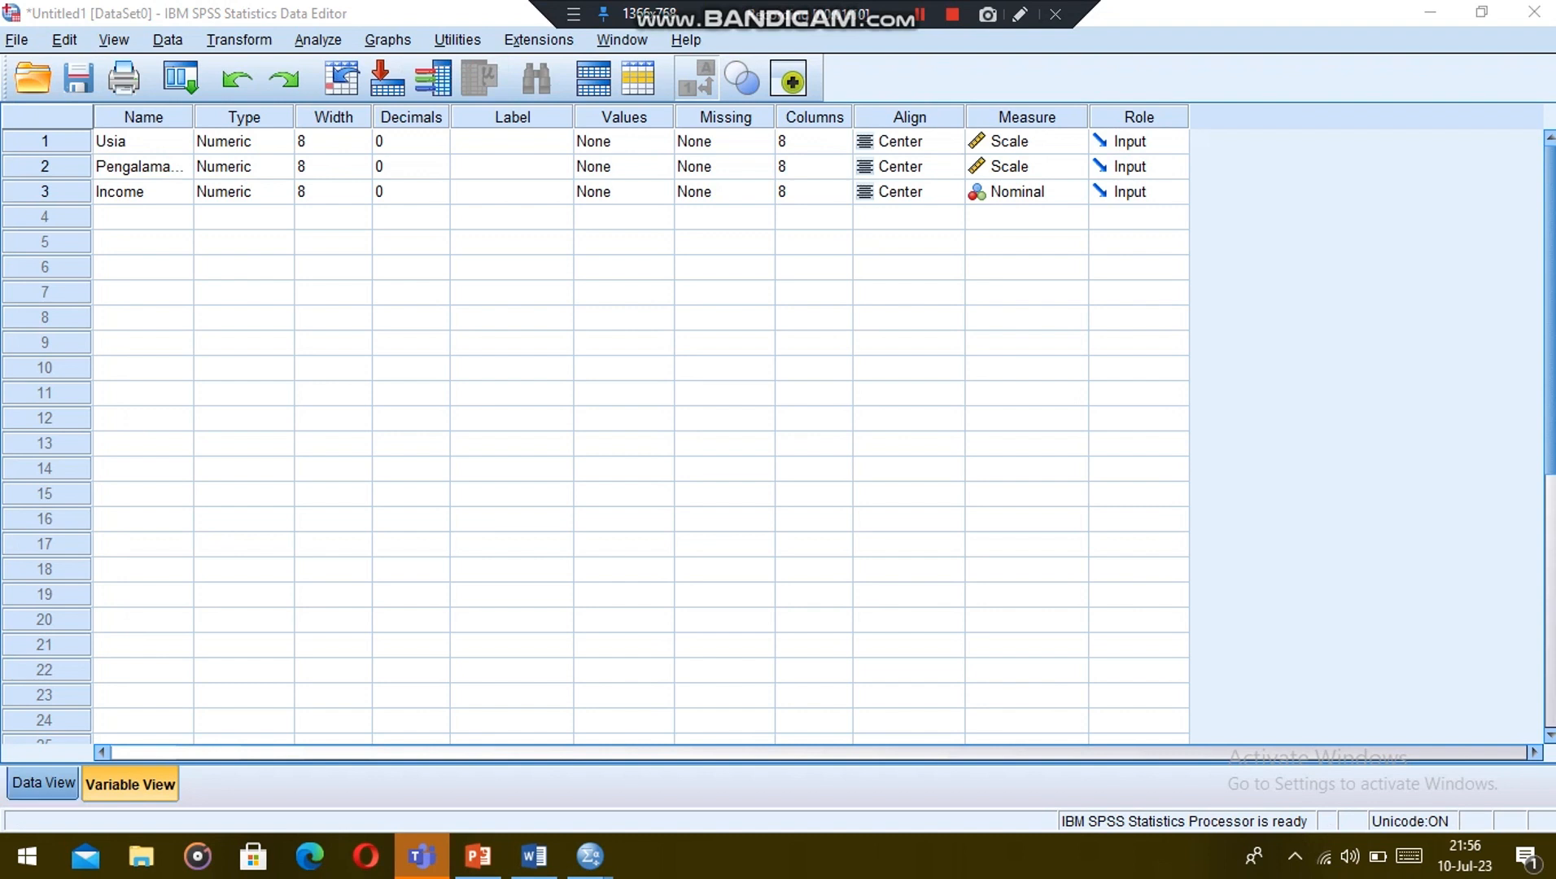
Set up a linear regression on the exercise 2 data with Income as dependent and Usia and Pengalaman_Kerja as independent variables.
left_click(44, 784)
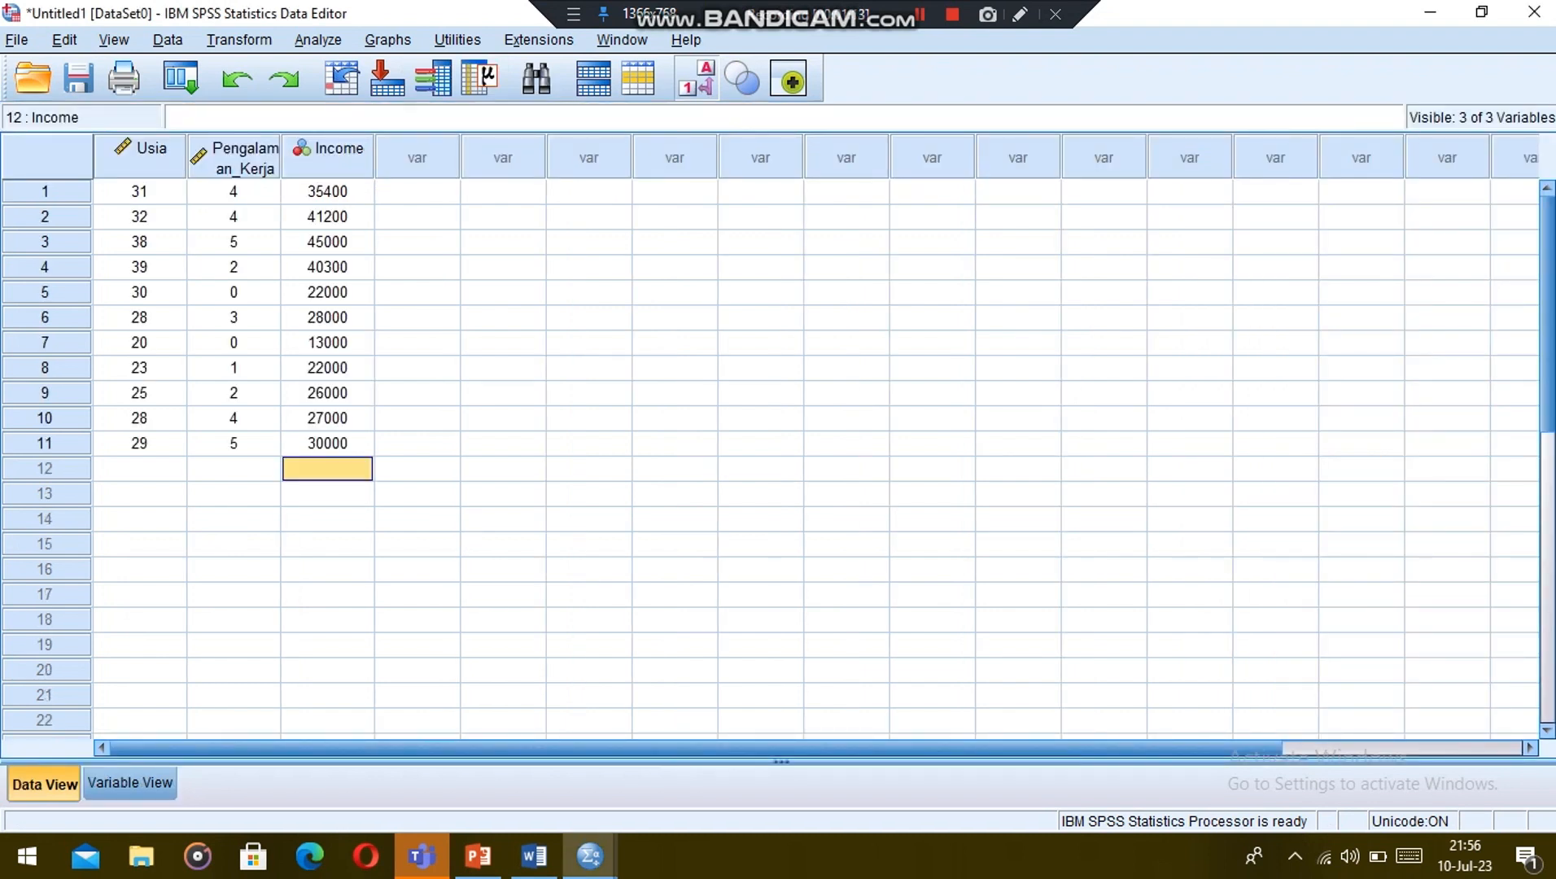
left_click(318, 39)
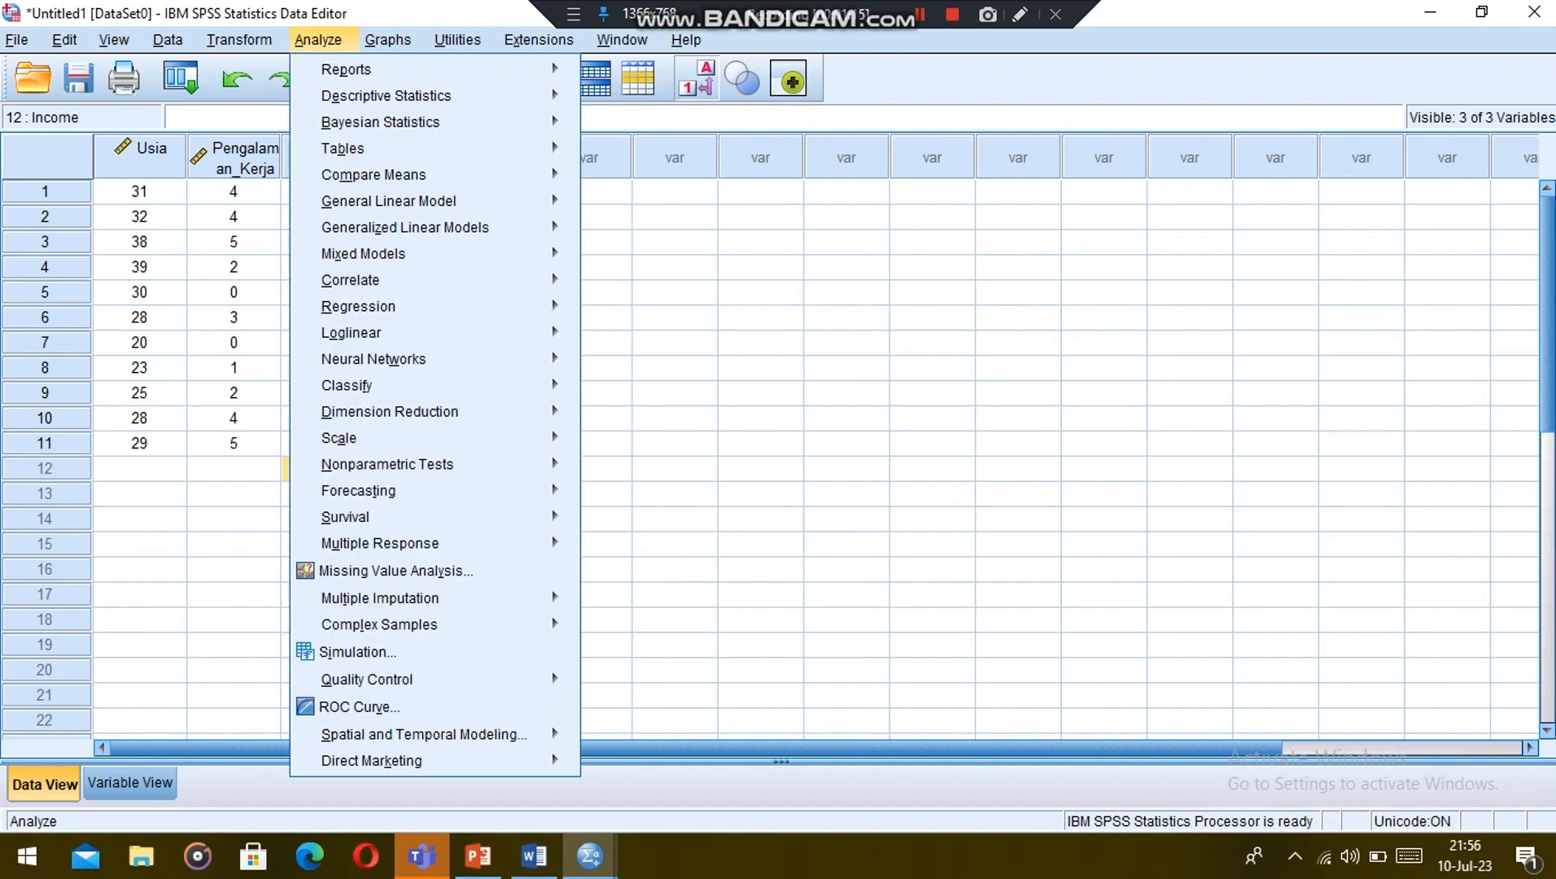
mouse_move(358, 307)
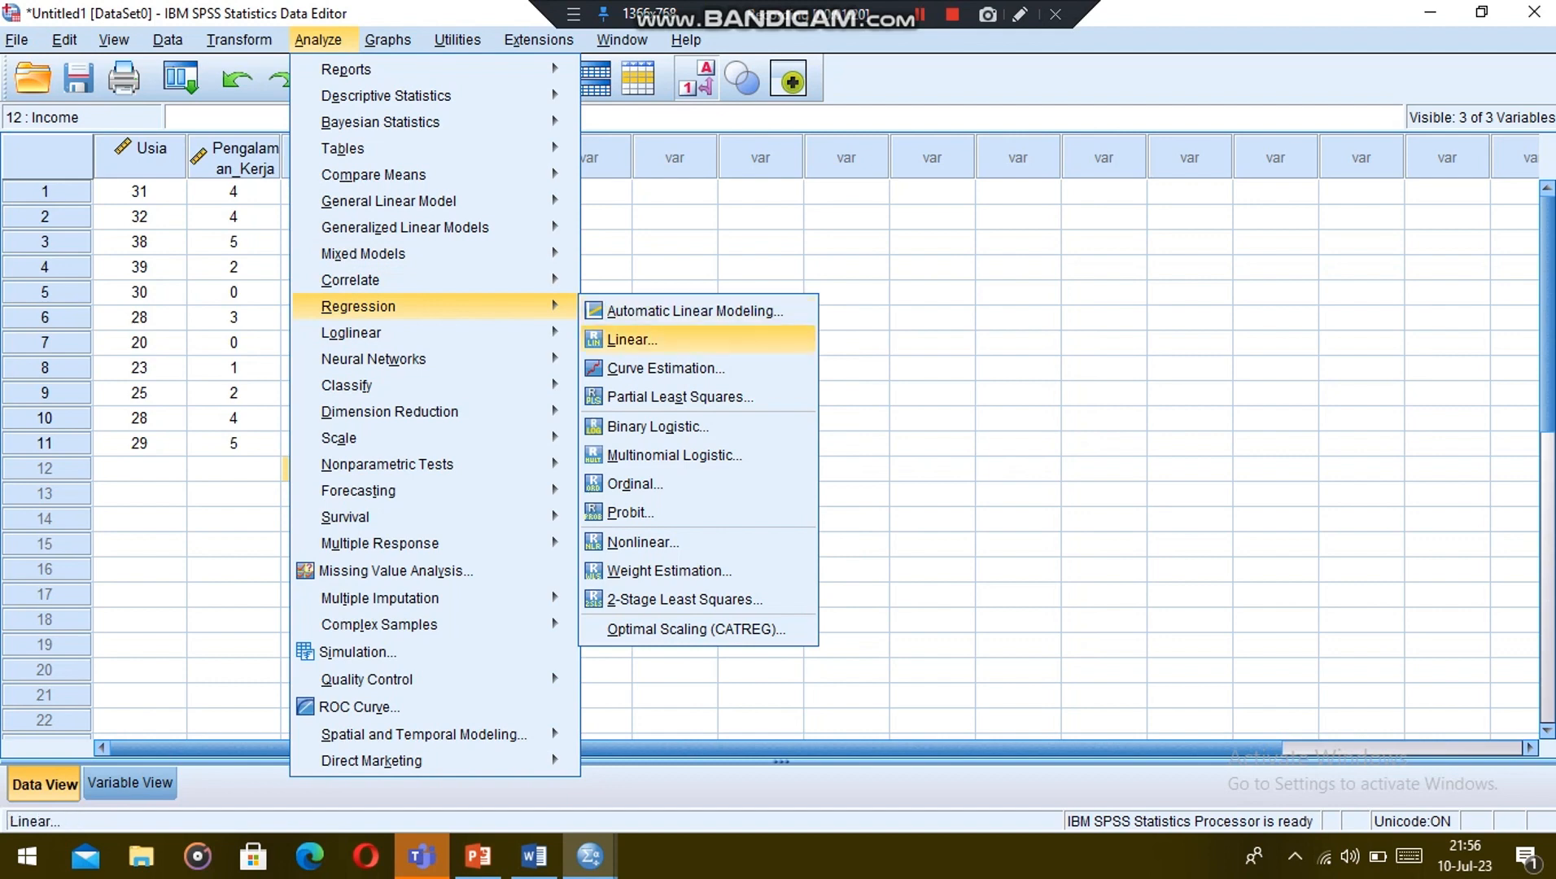
left_click(632, 339)
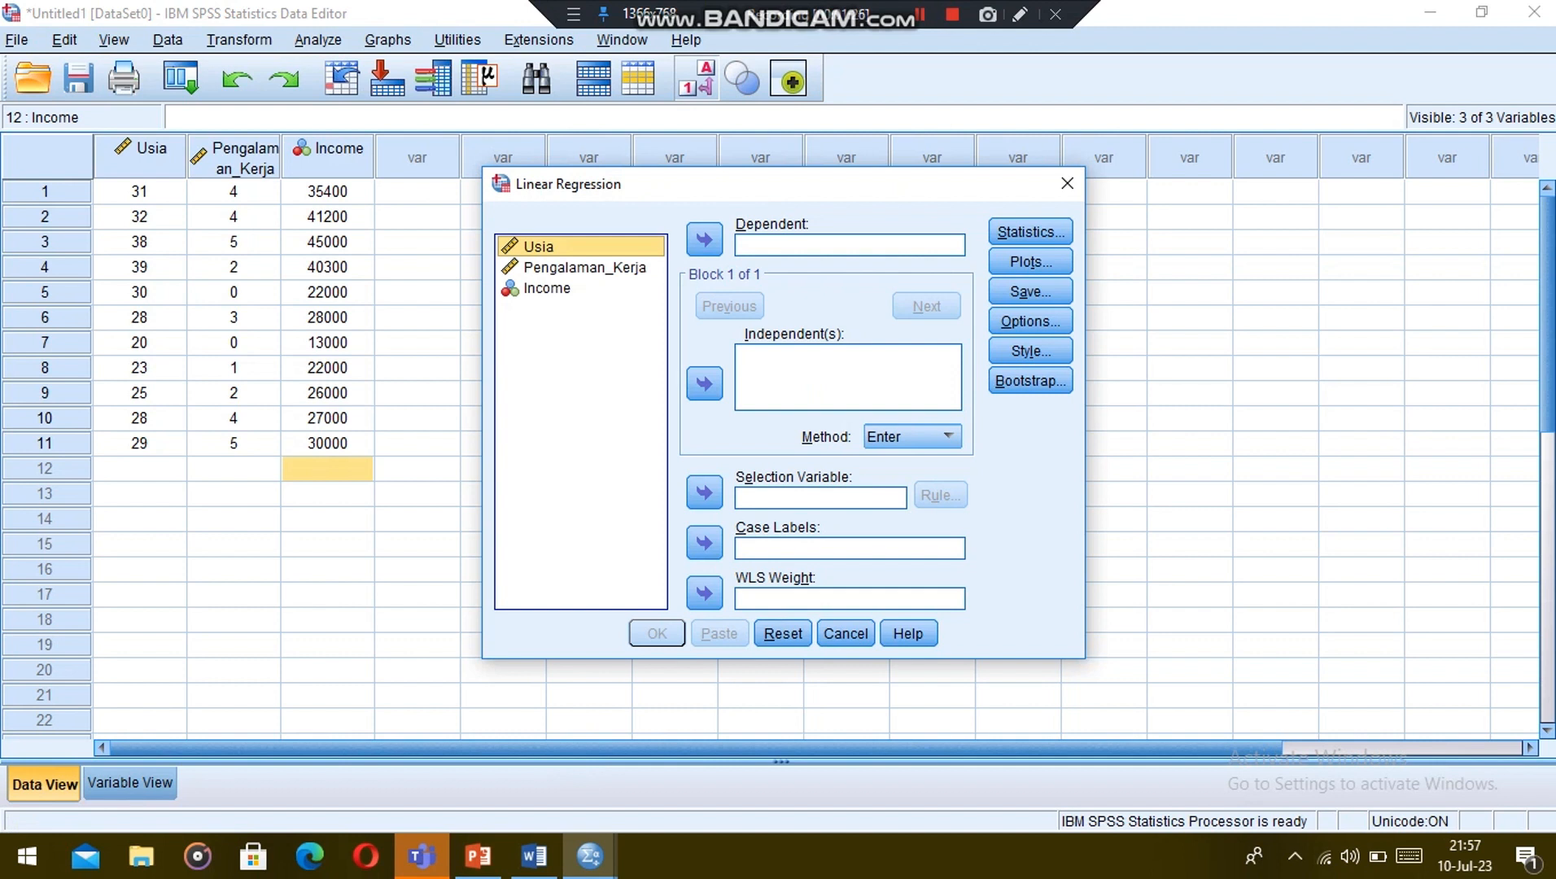
left_click(546, 288)
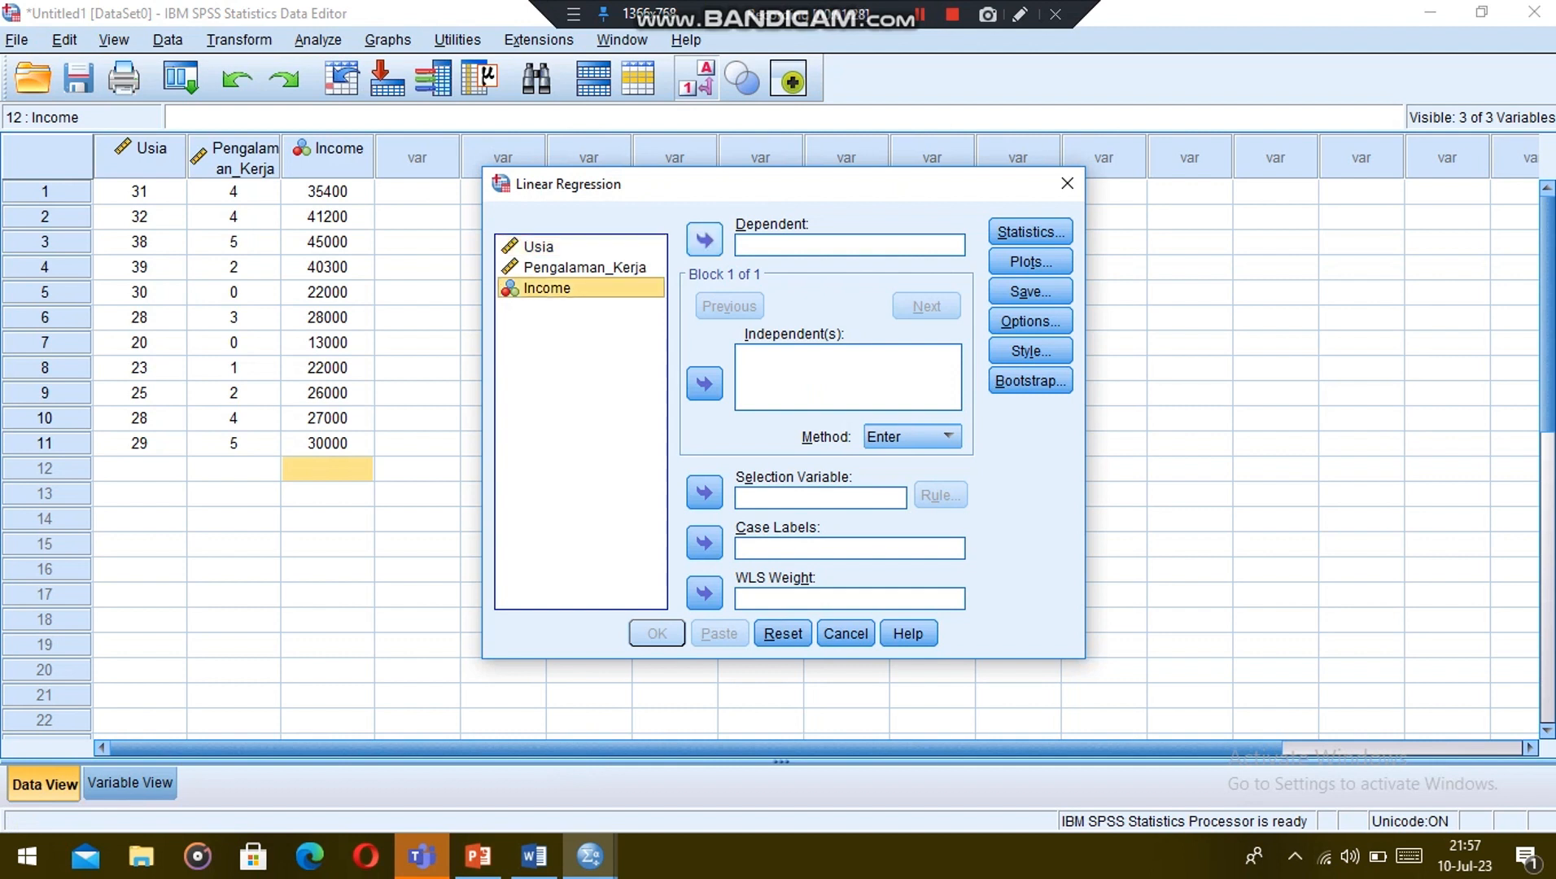
left_click(704, 239)
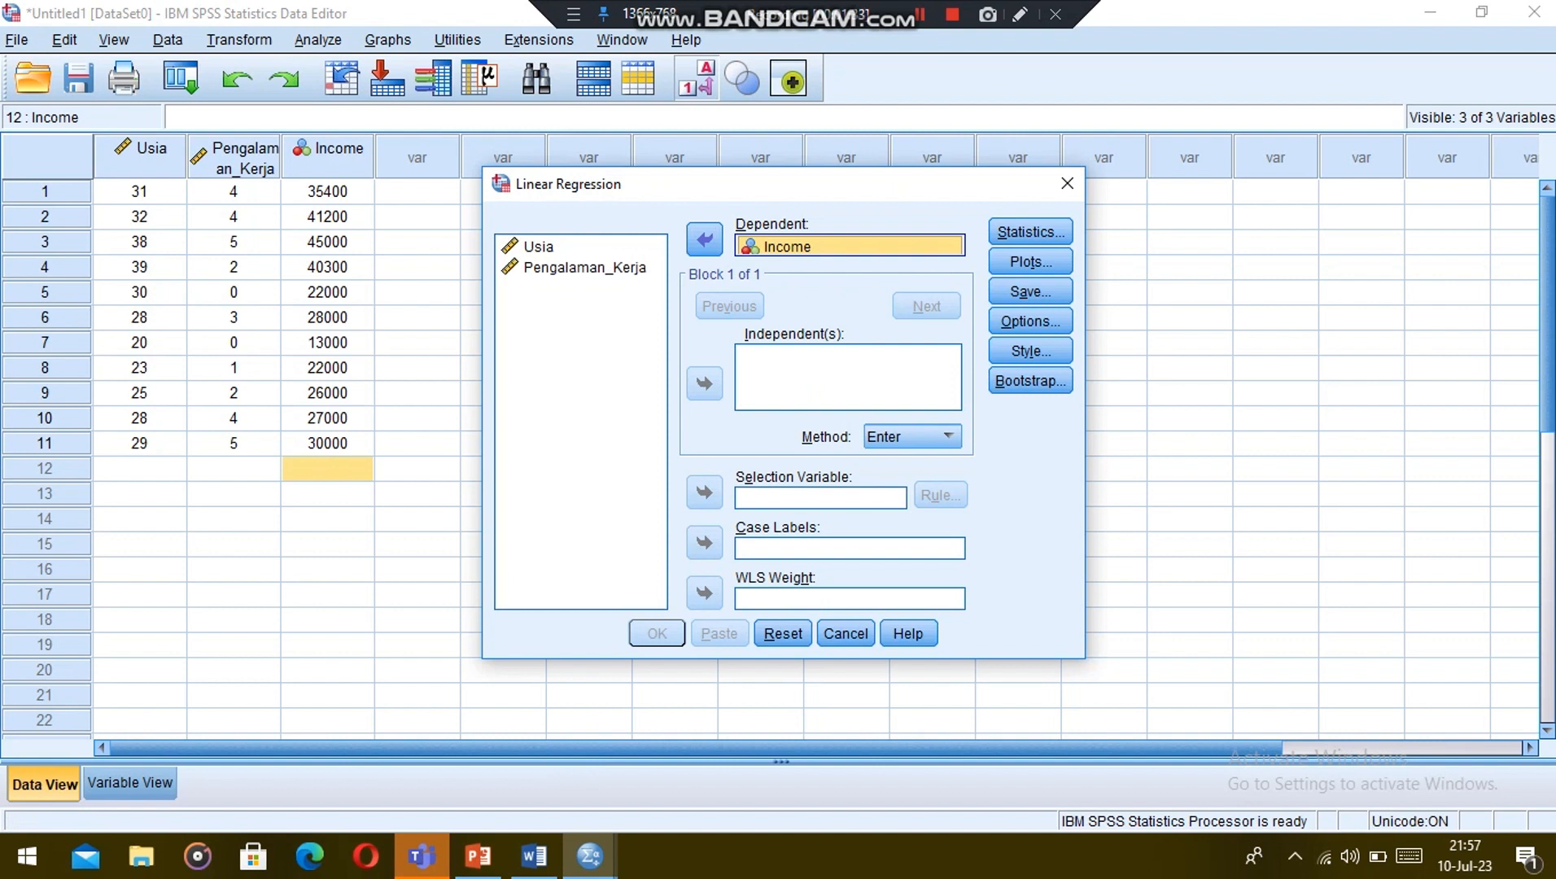
left_click(539, 245)
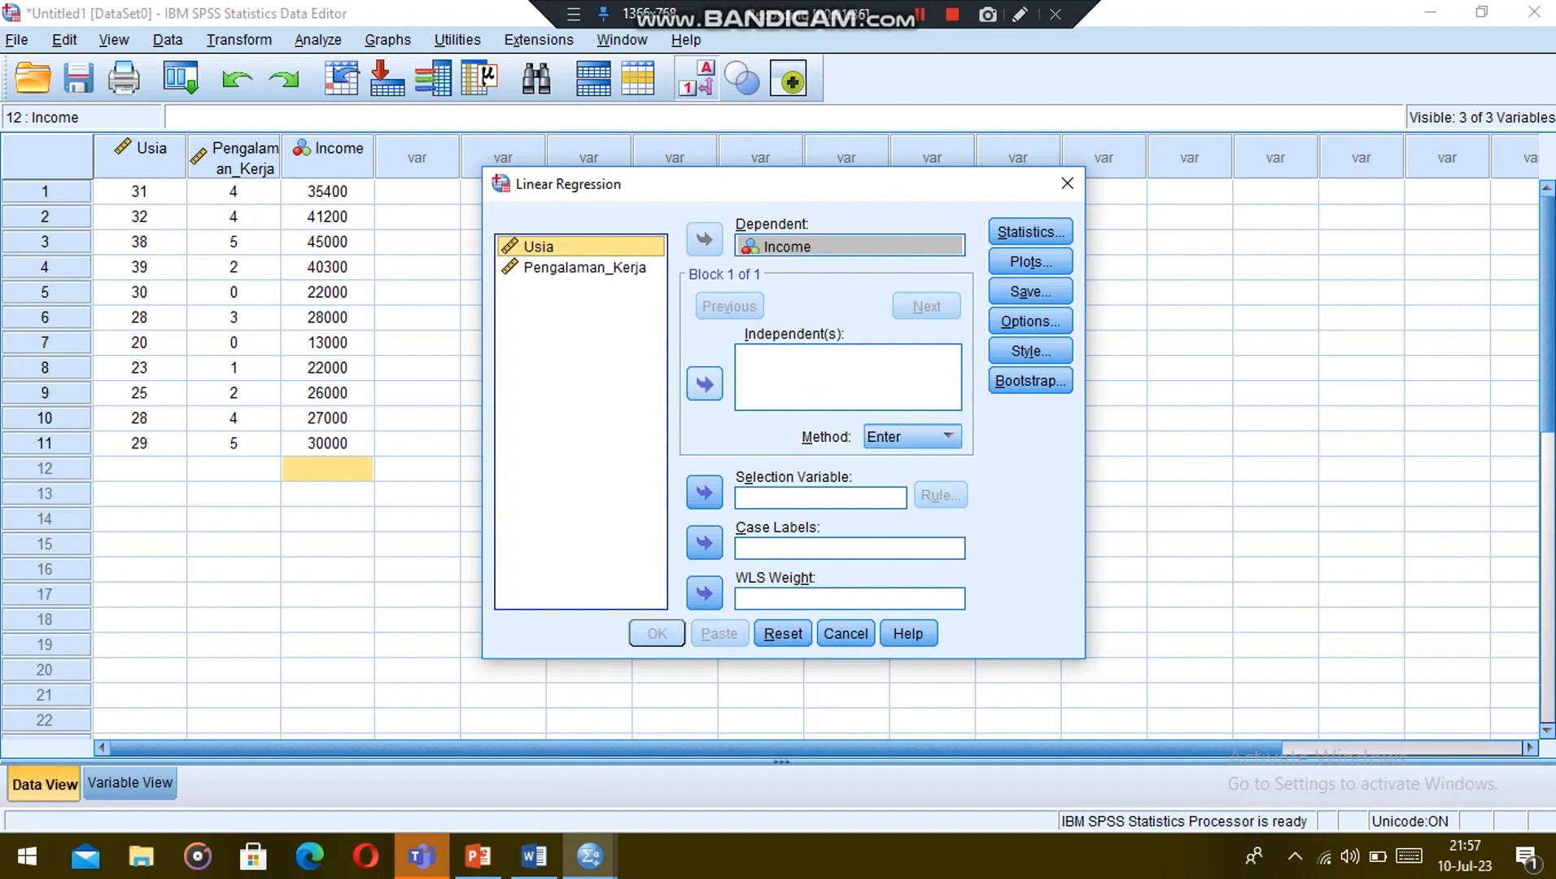
left_click(704, 384)
left_click(584, 267)
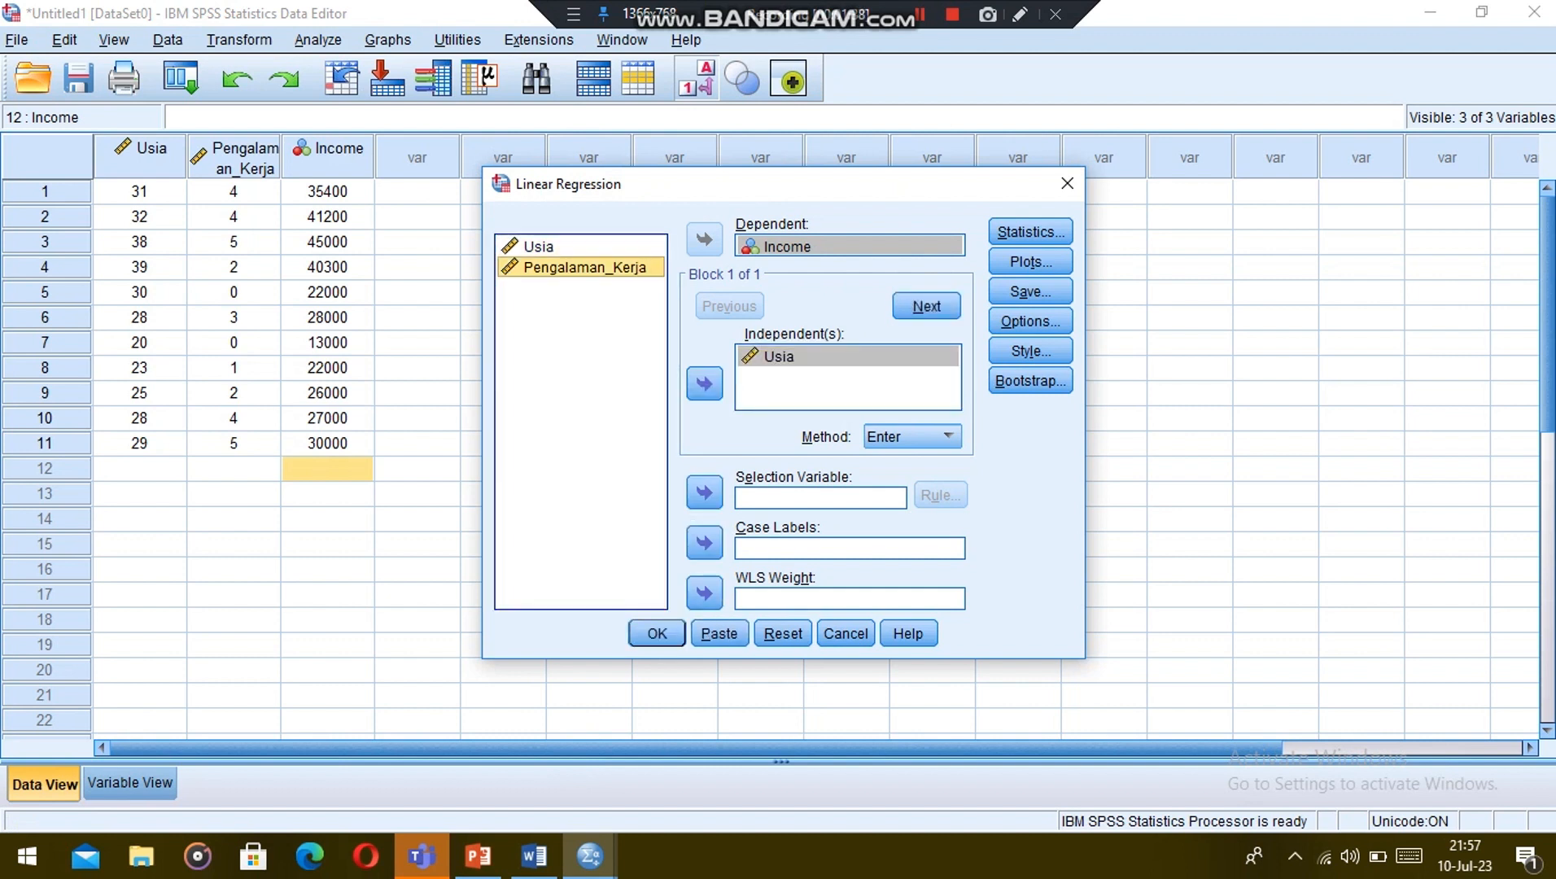
left_click(704, 384)
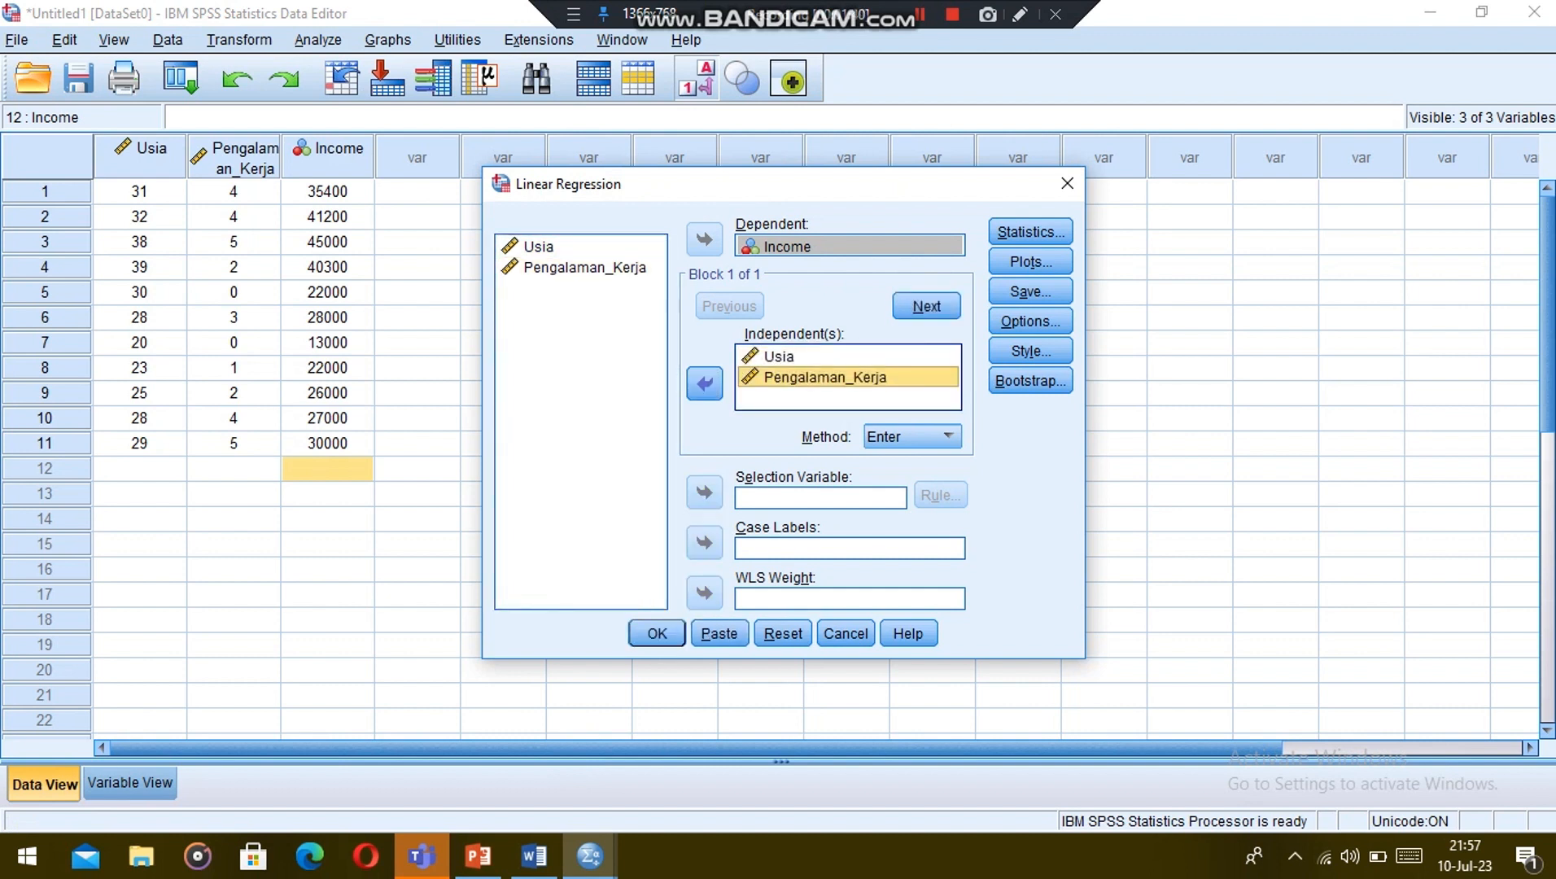
Add R squared change, descriptives, part and partial correlations, and collinearity diagnostics to the regression statistics.
left_click(1030, 232)
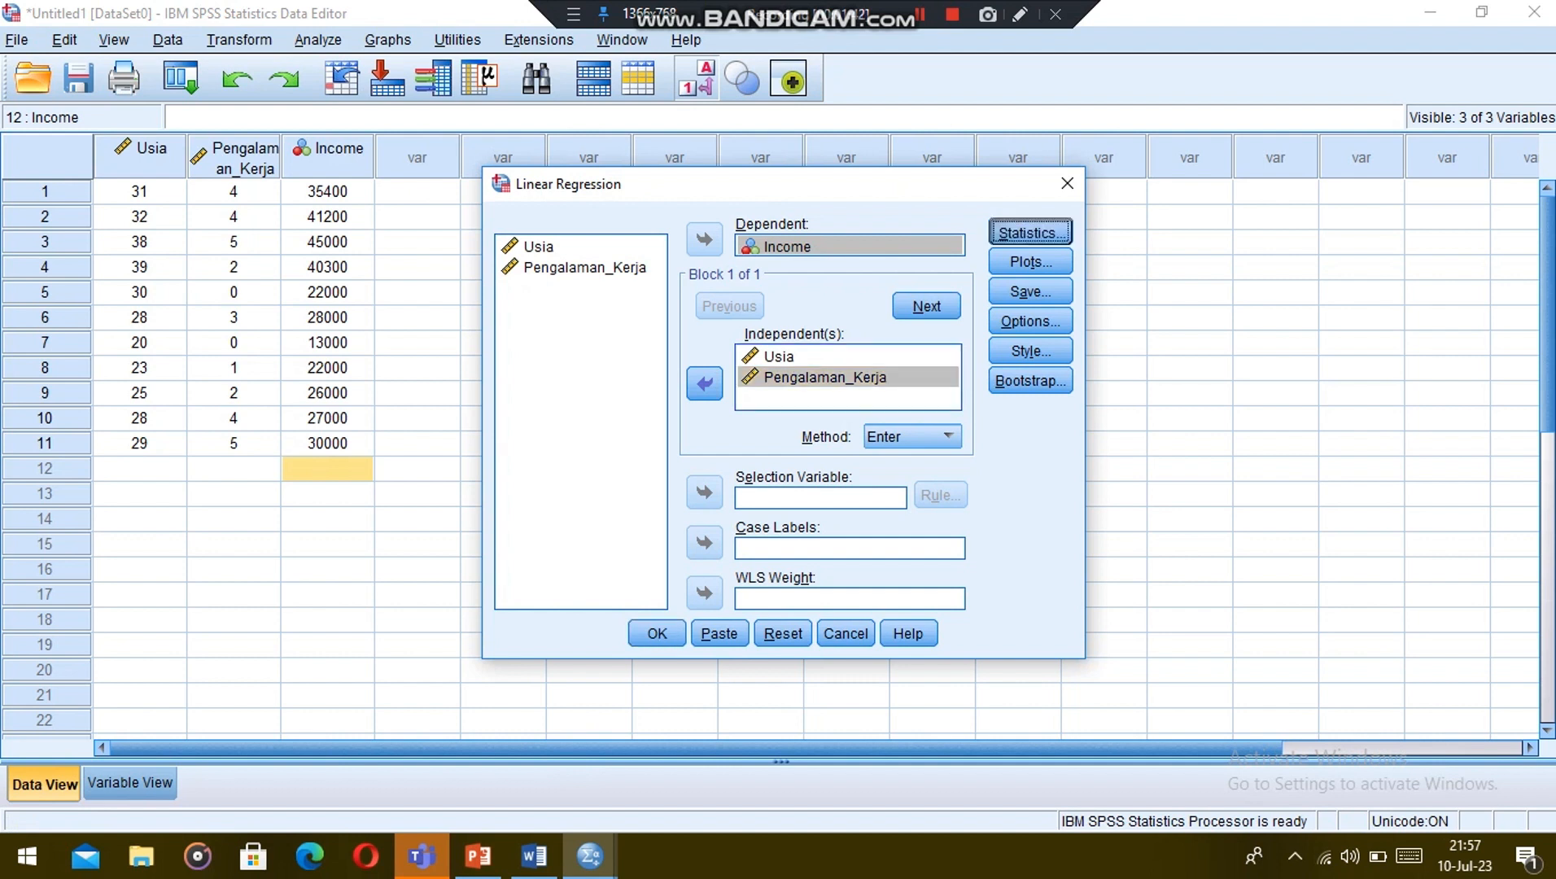
left_click(782, 312)
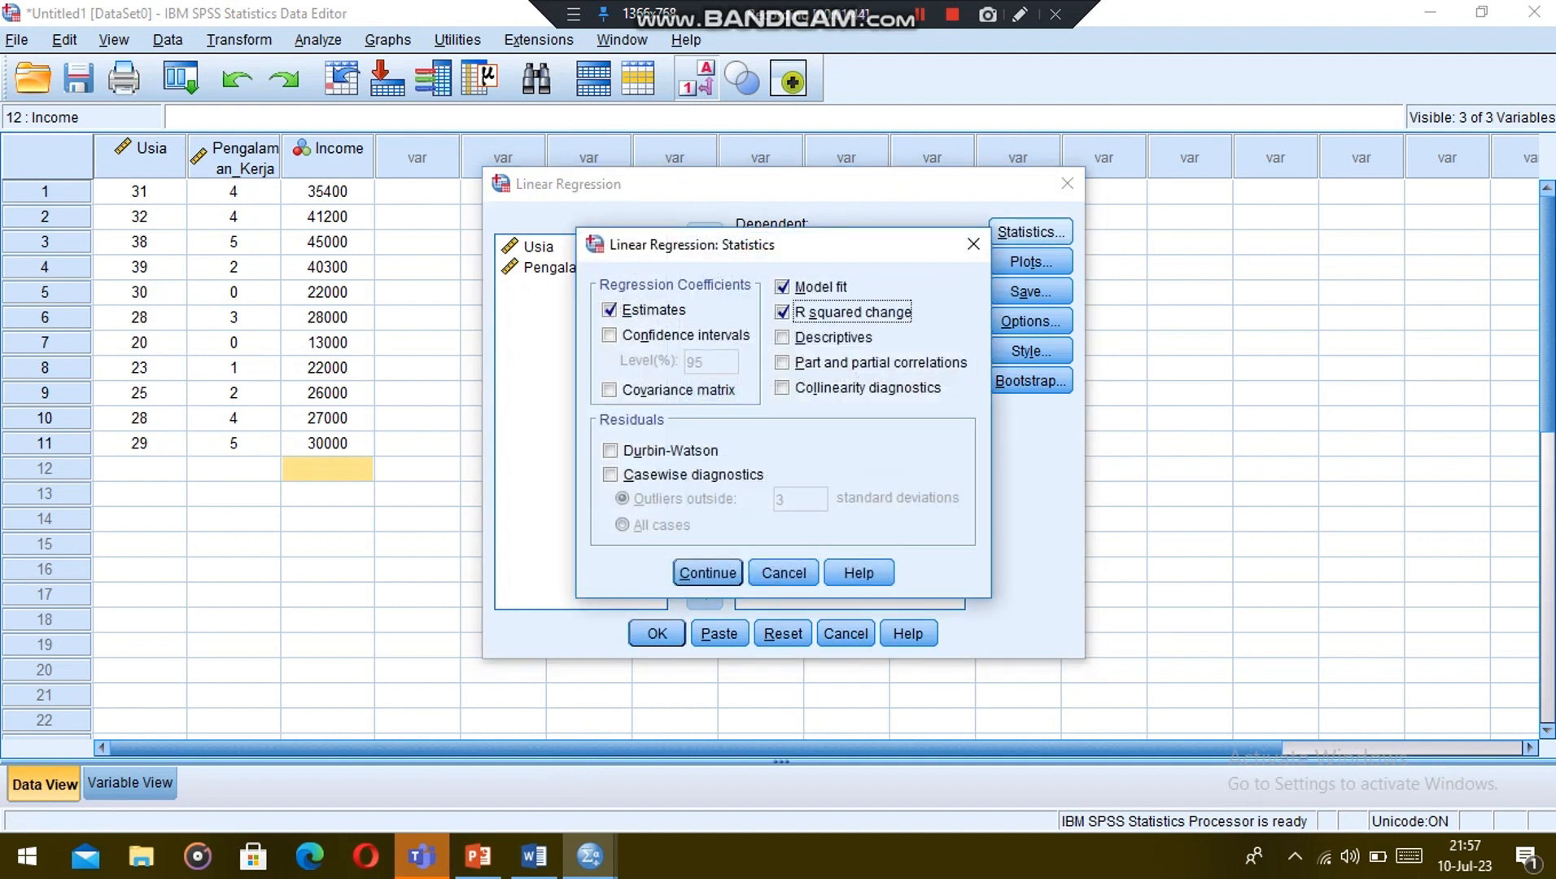
left_click(782, 337)
left_click(782, 362)
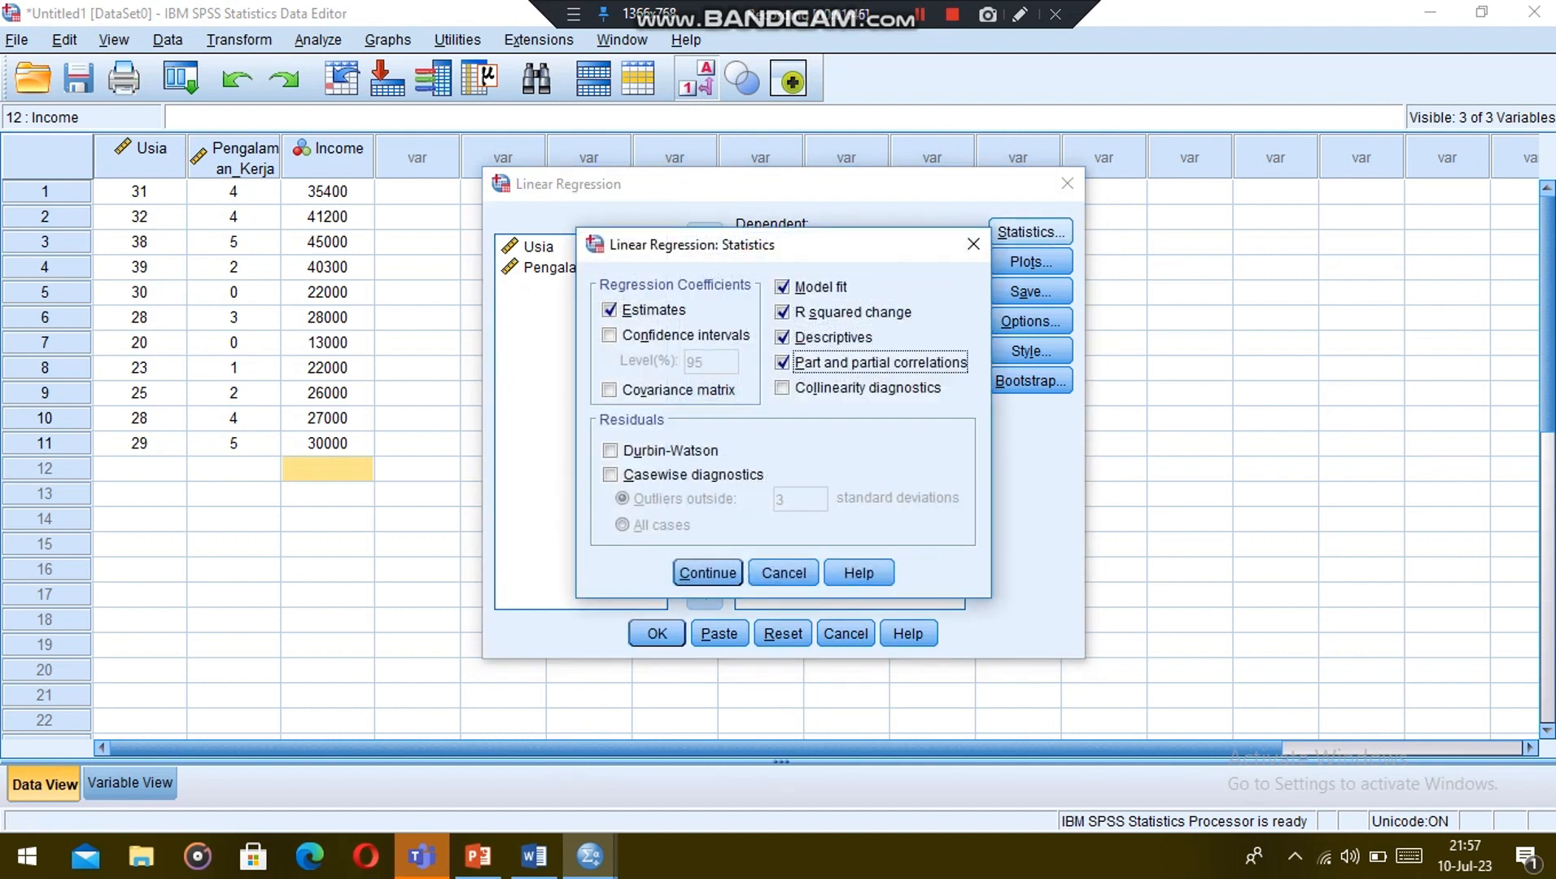
left_click(782, 387)
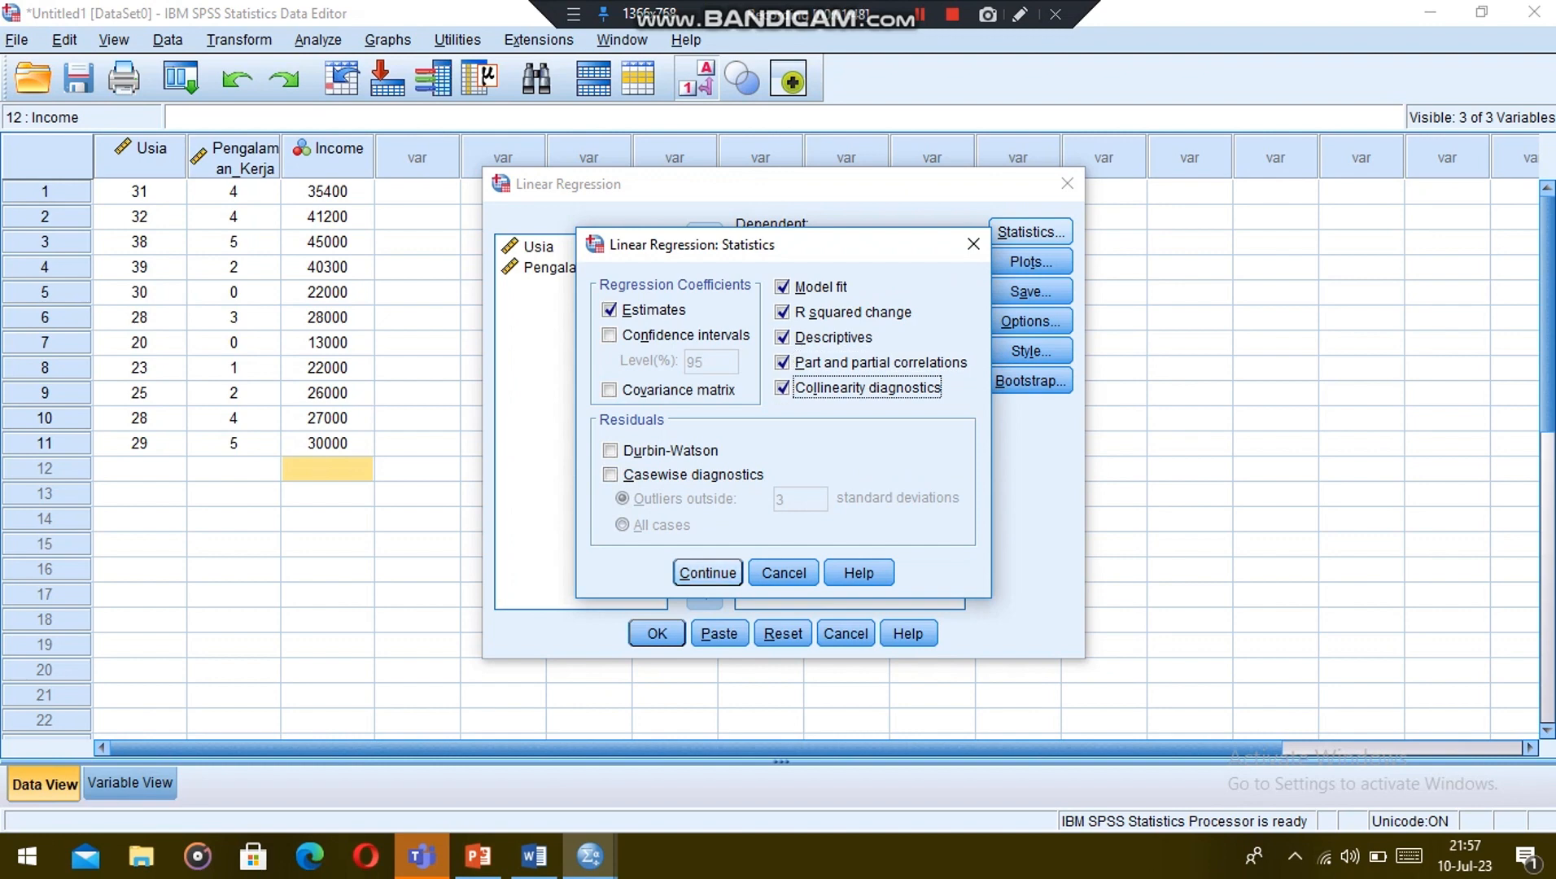
left_click(707, 572)
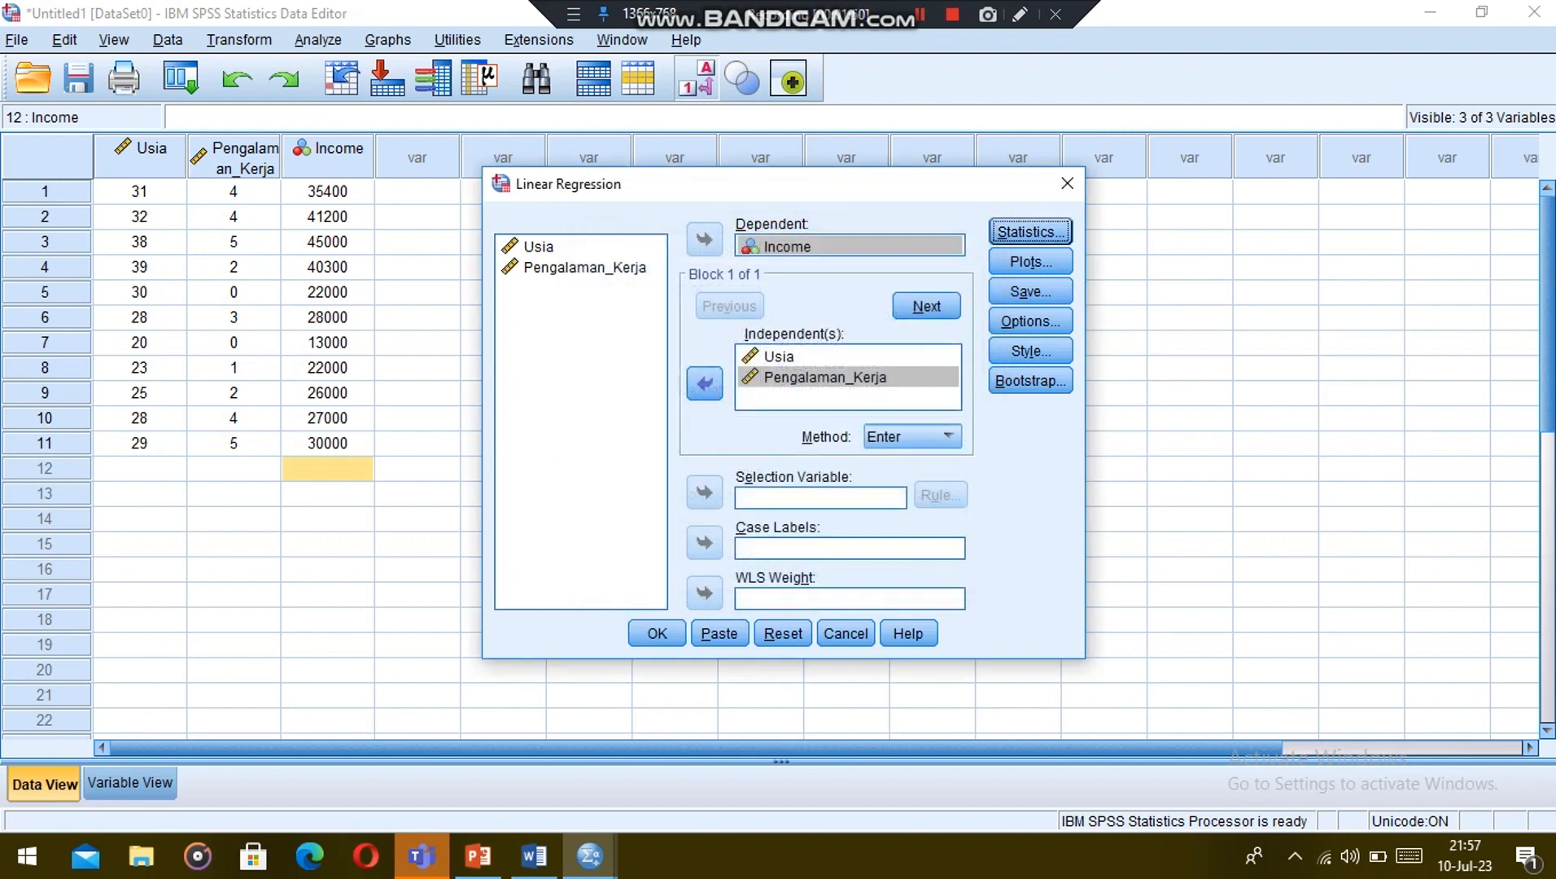
Request a histogram of the standardized residuals for the Income regression.
left_click(1029, 261)
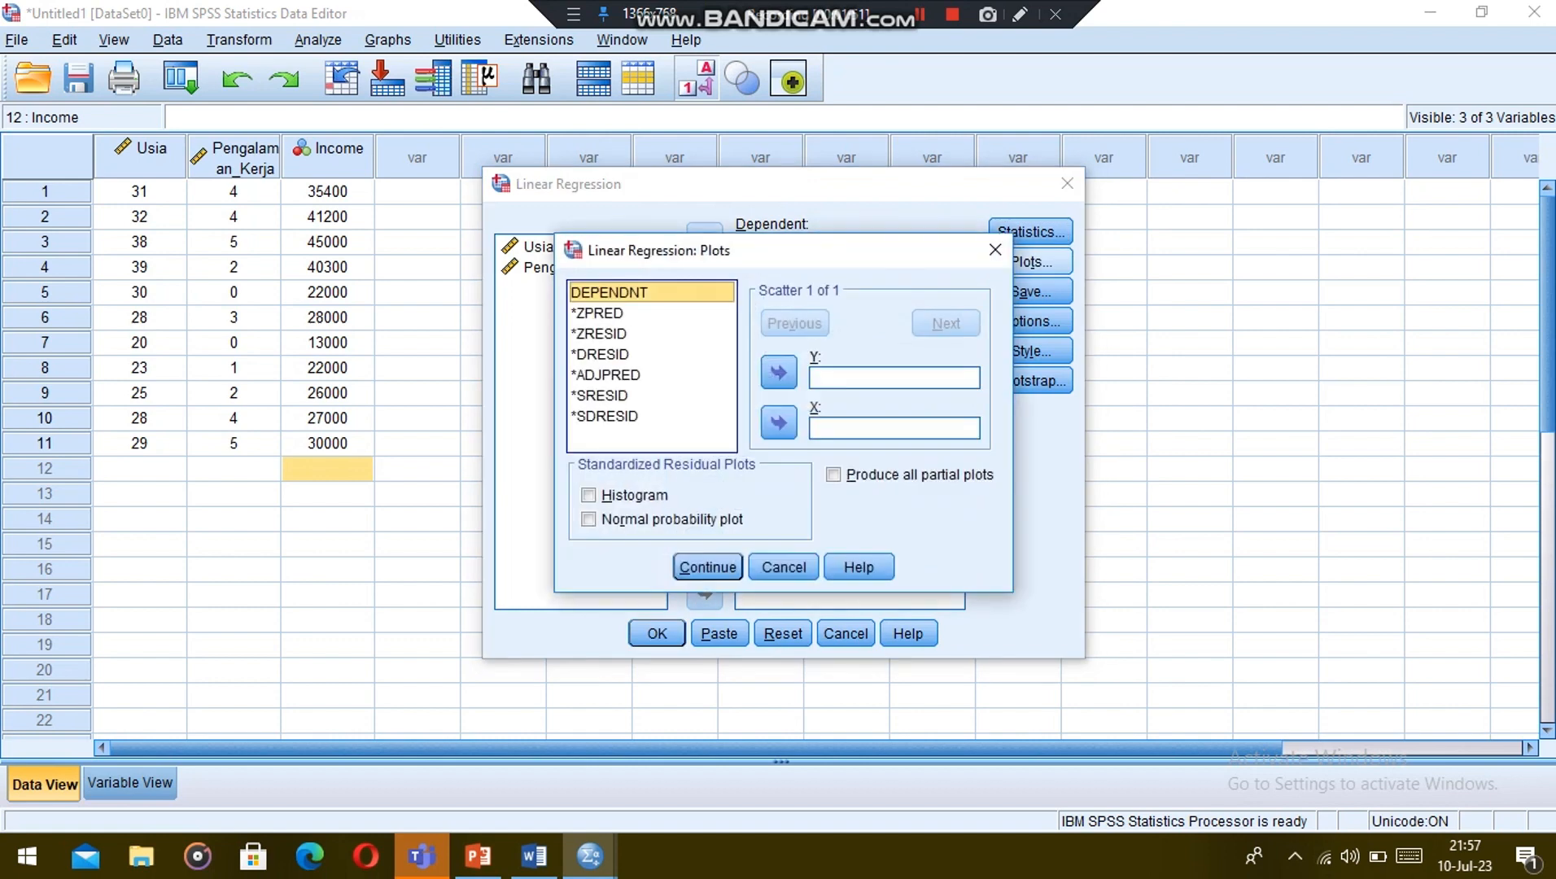
left_click(588, 495)
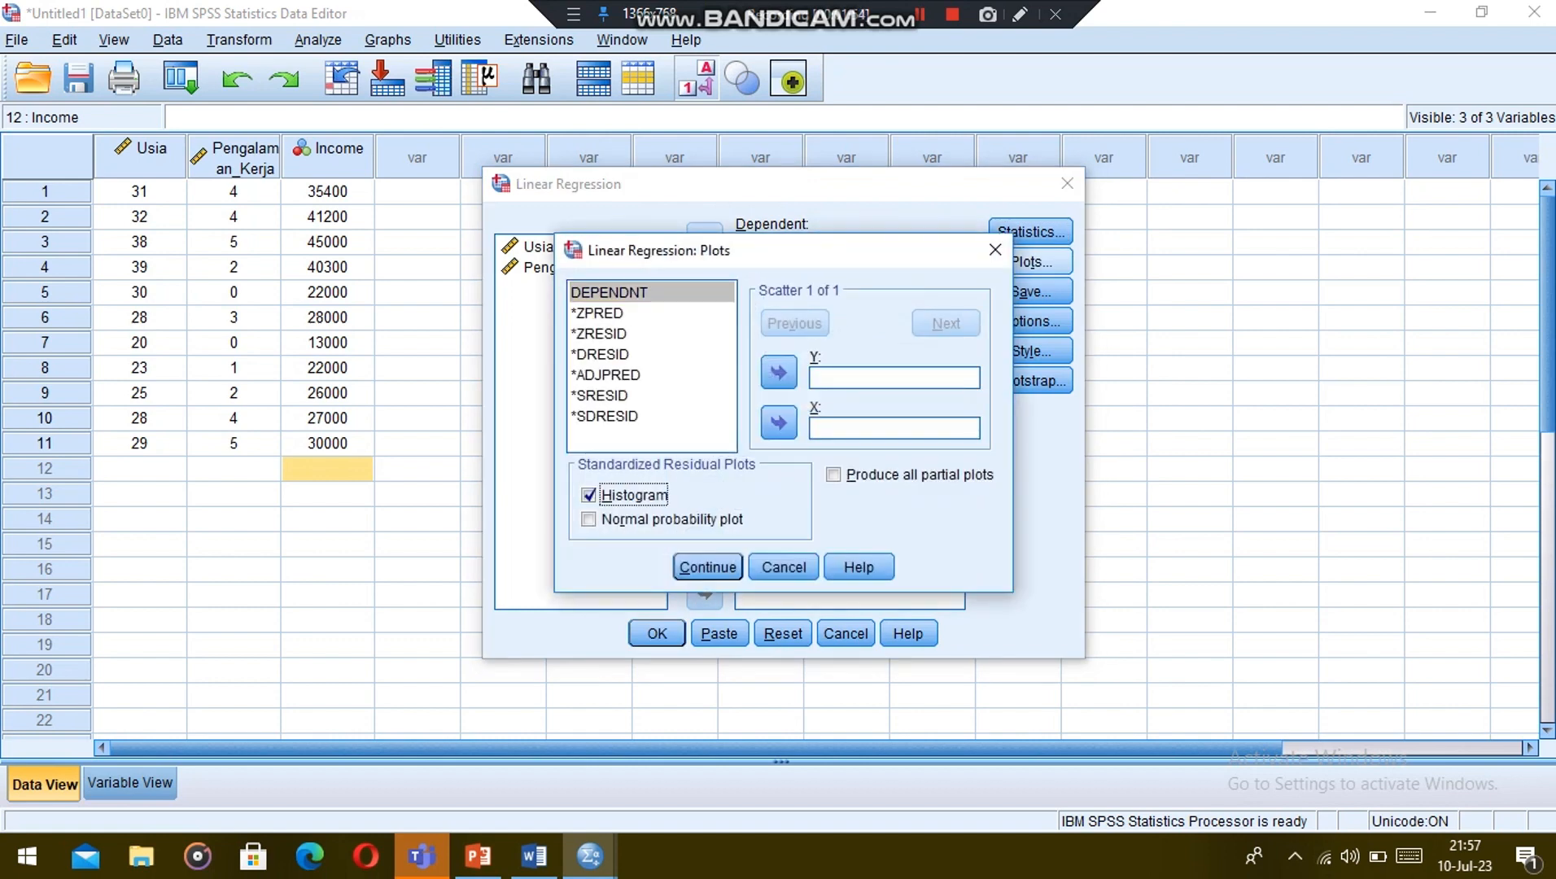
key("Return")
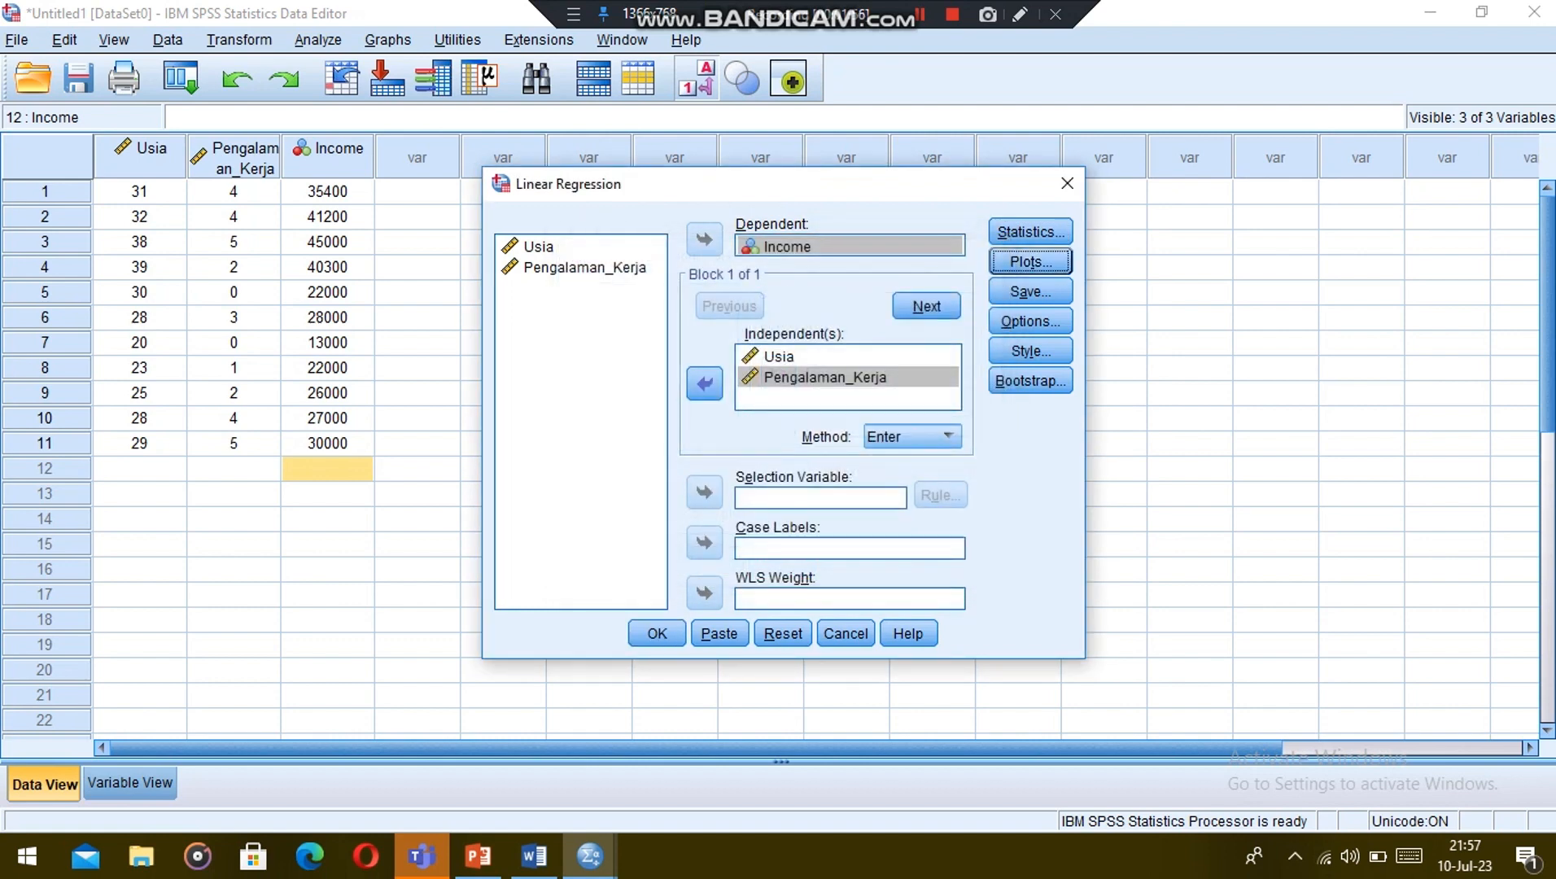
Accept the default stepping and missing-value options, run the regression of Income on Usia and Pengalaman_Kerja, and maximize the output window.
key("alt+o")
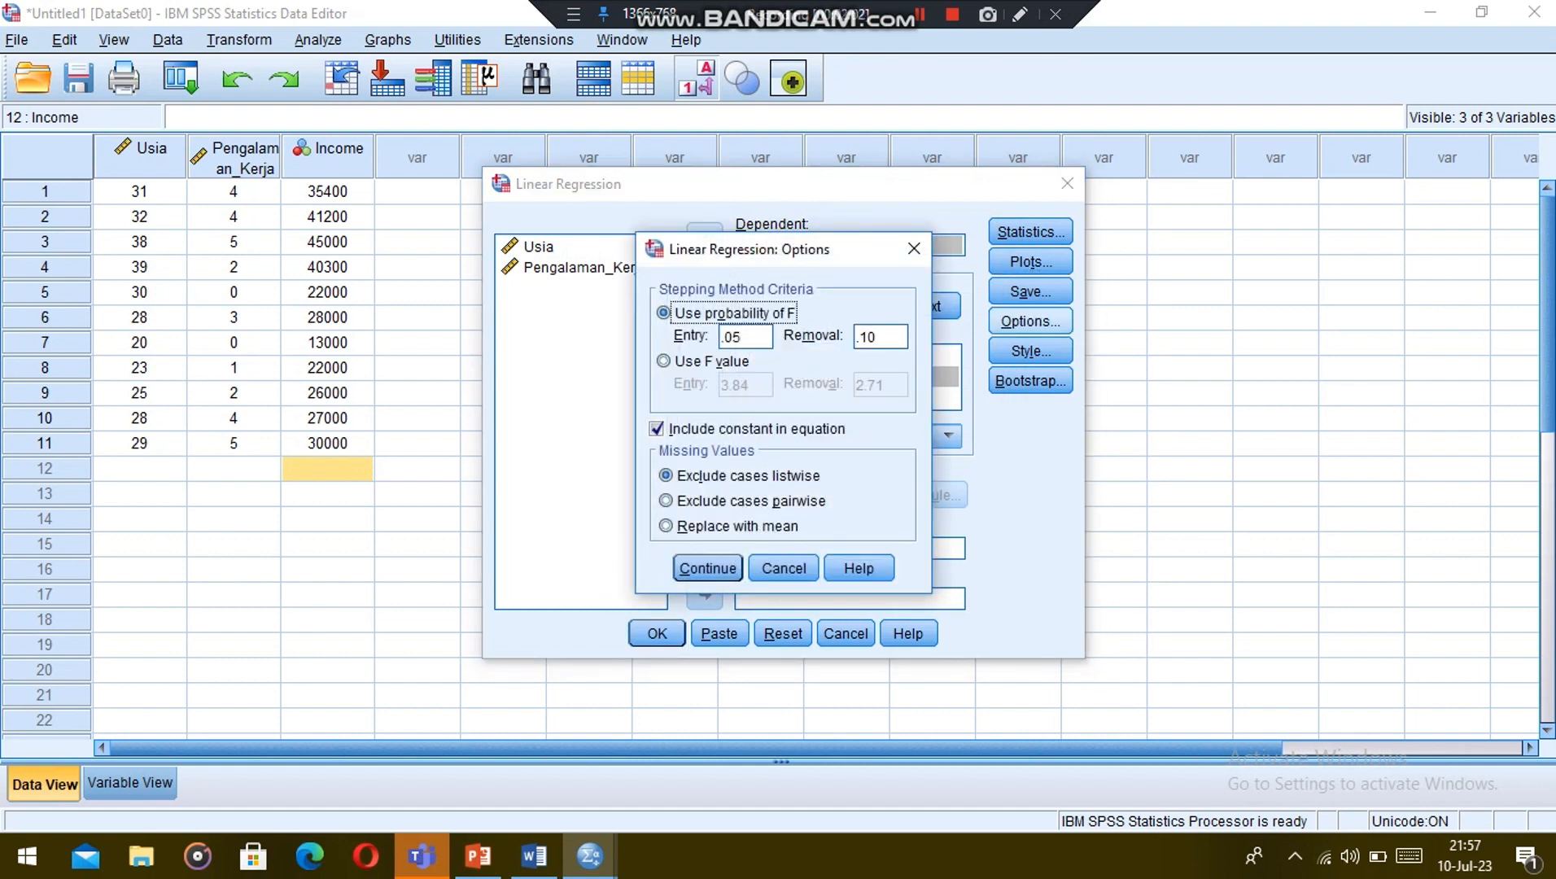
key("Return")
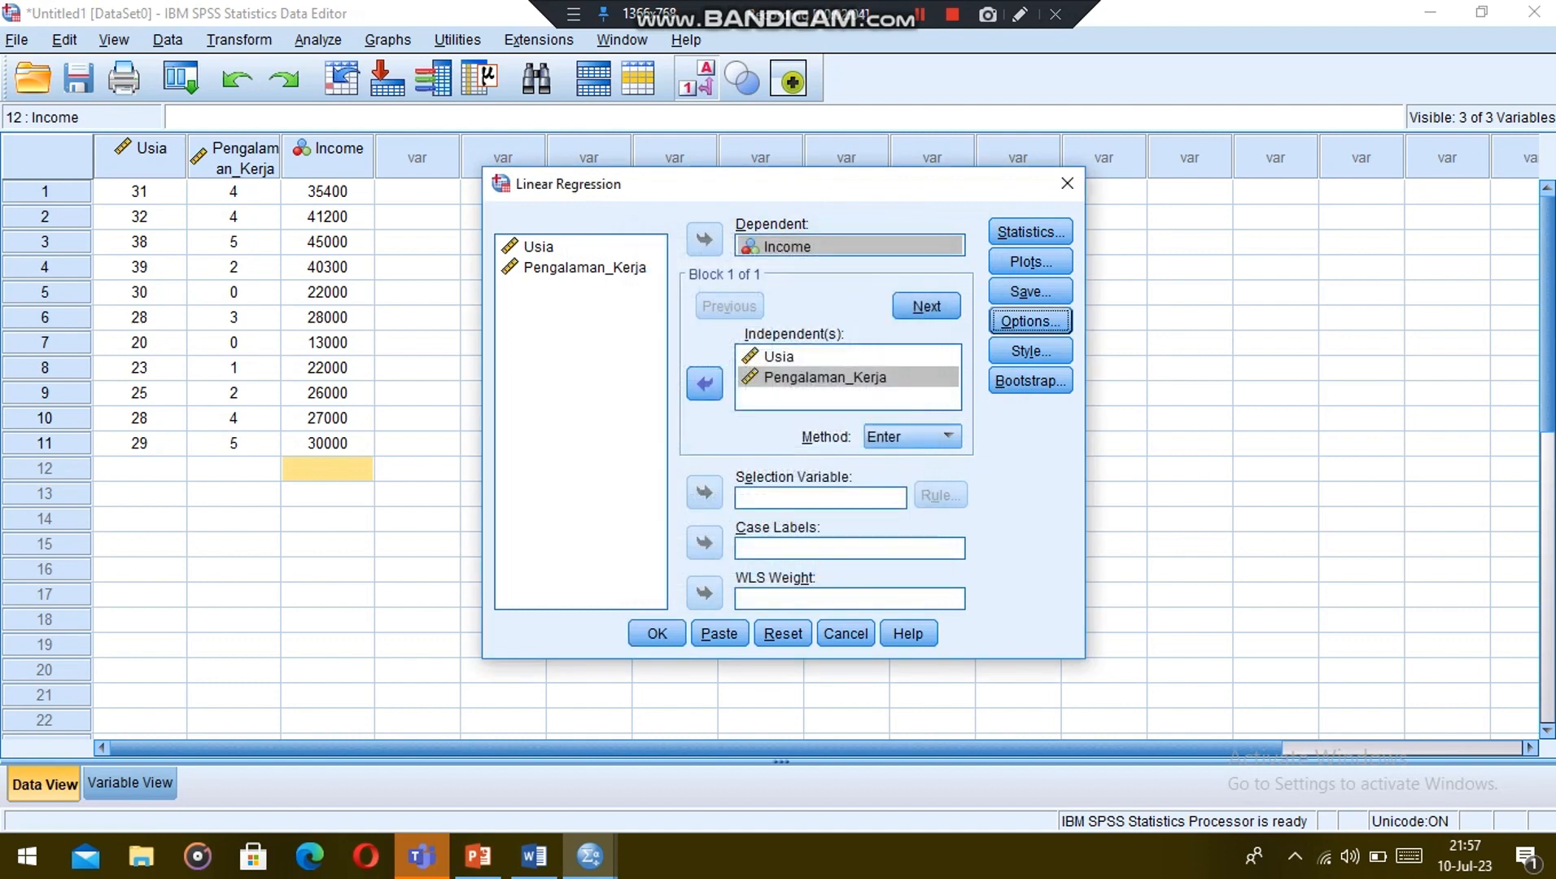
key("Return")
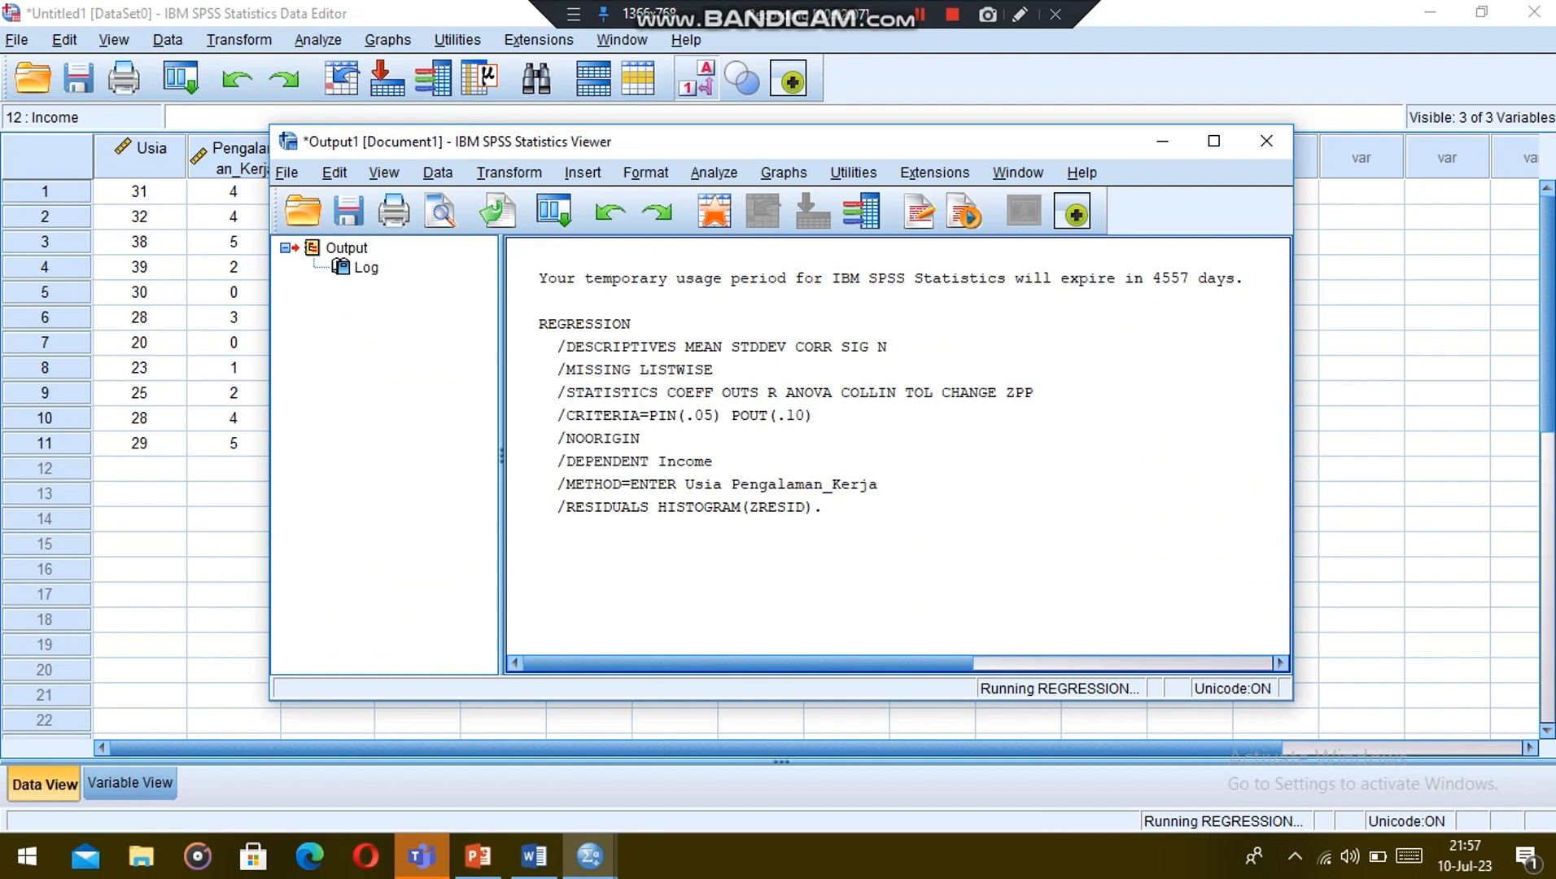
left_click(1213, 142)
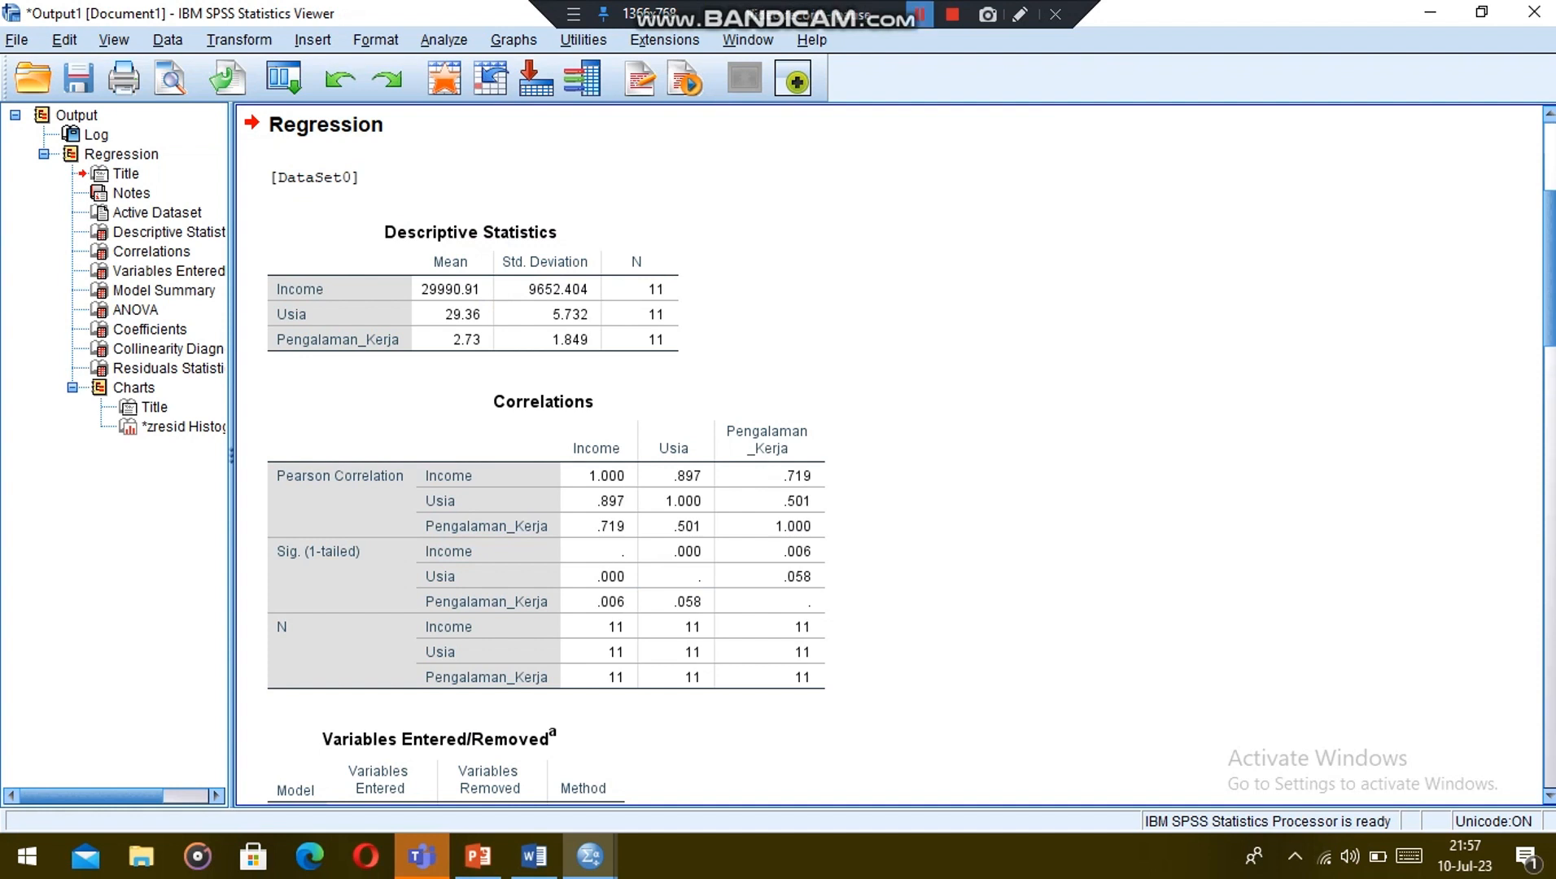
Examine the Income regression output from Descriptive Statistics and Correlations through Model Summary, ANOVA, Coefficients, Collinearity Diagnostics, Residuals Statistics and the histogram.
left_click(919, 14)
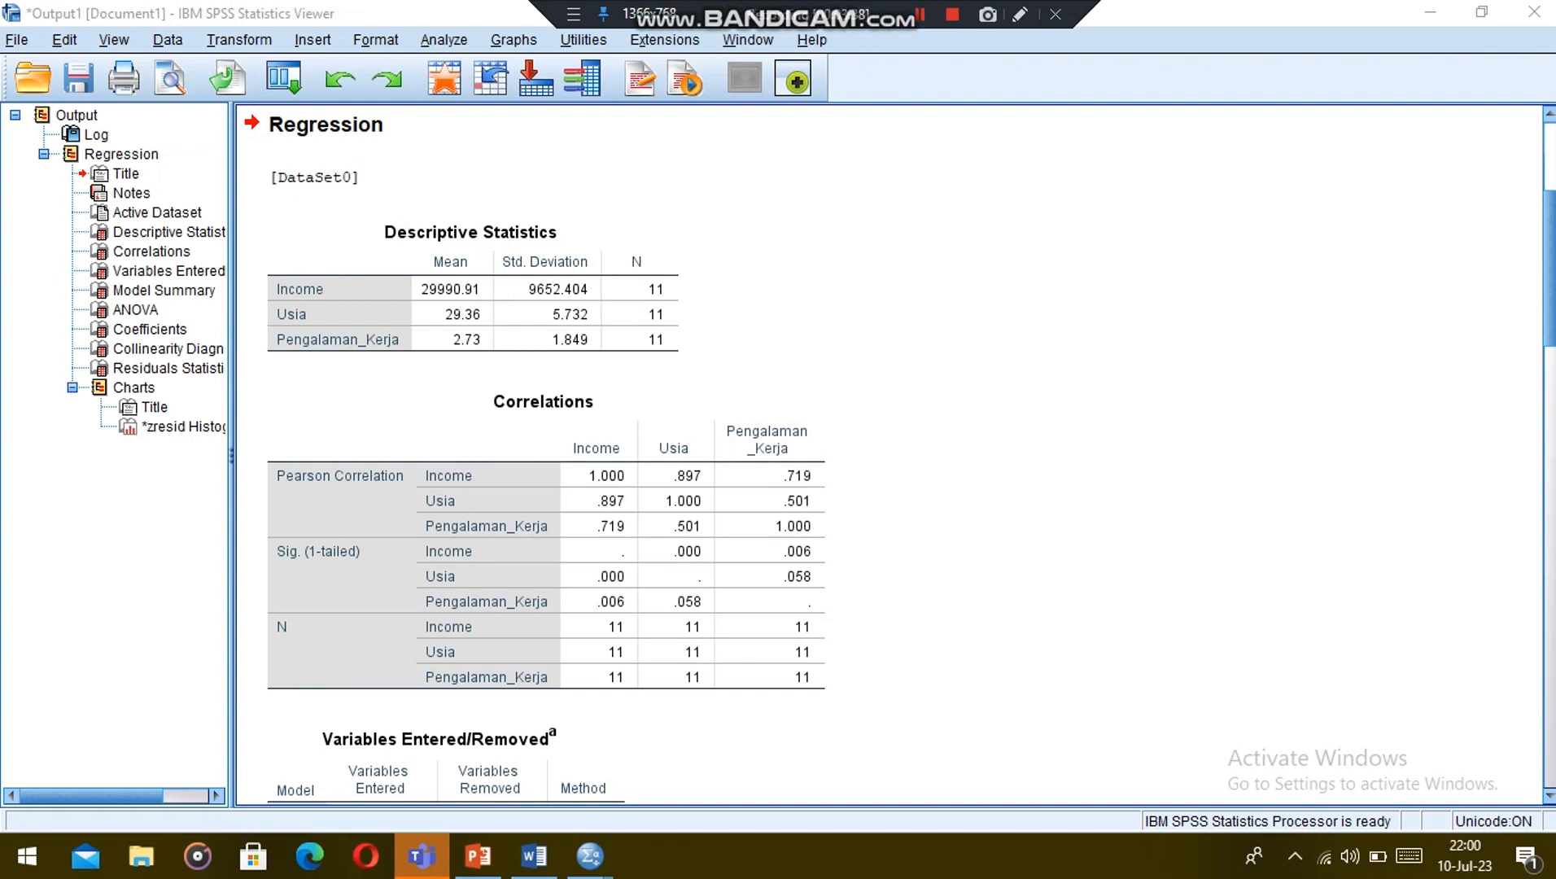
left_click(1549, 269)
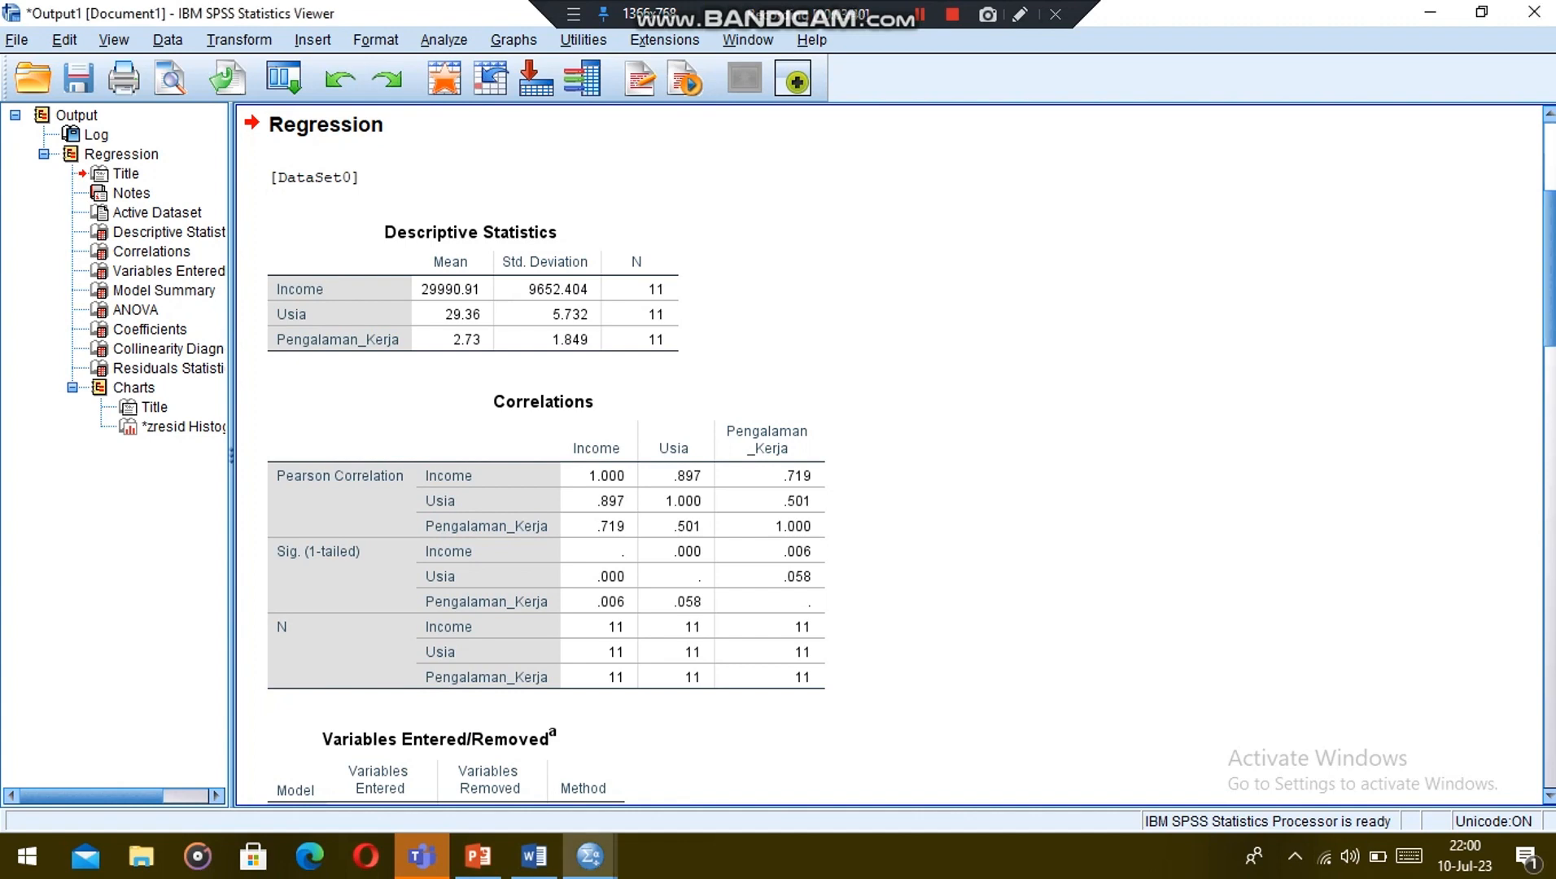
scroll(895, 455, "down", 5)
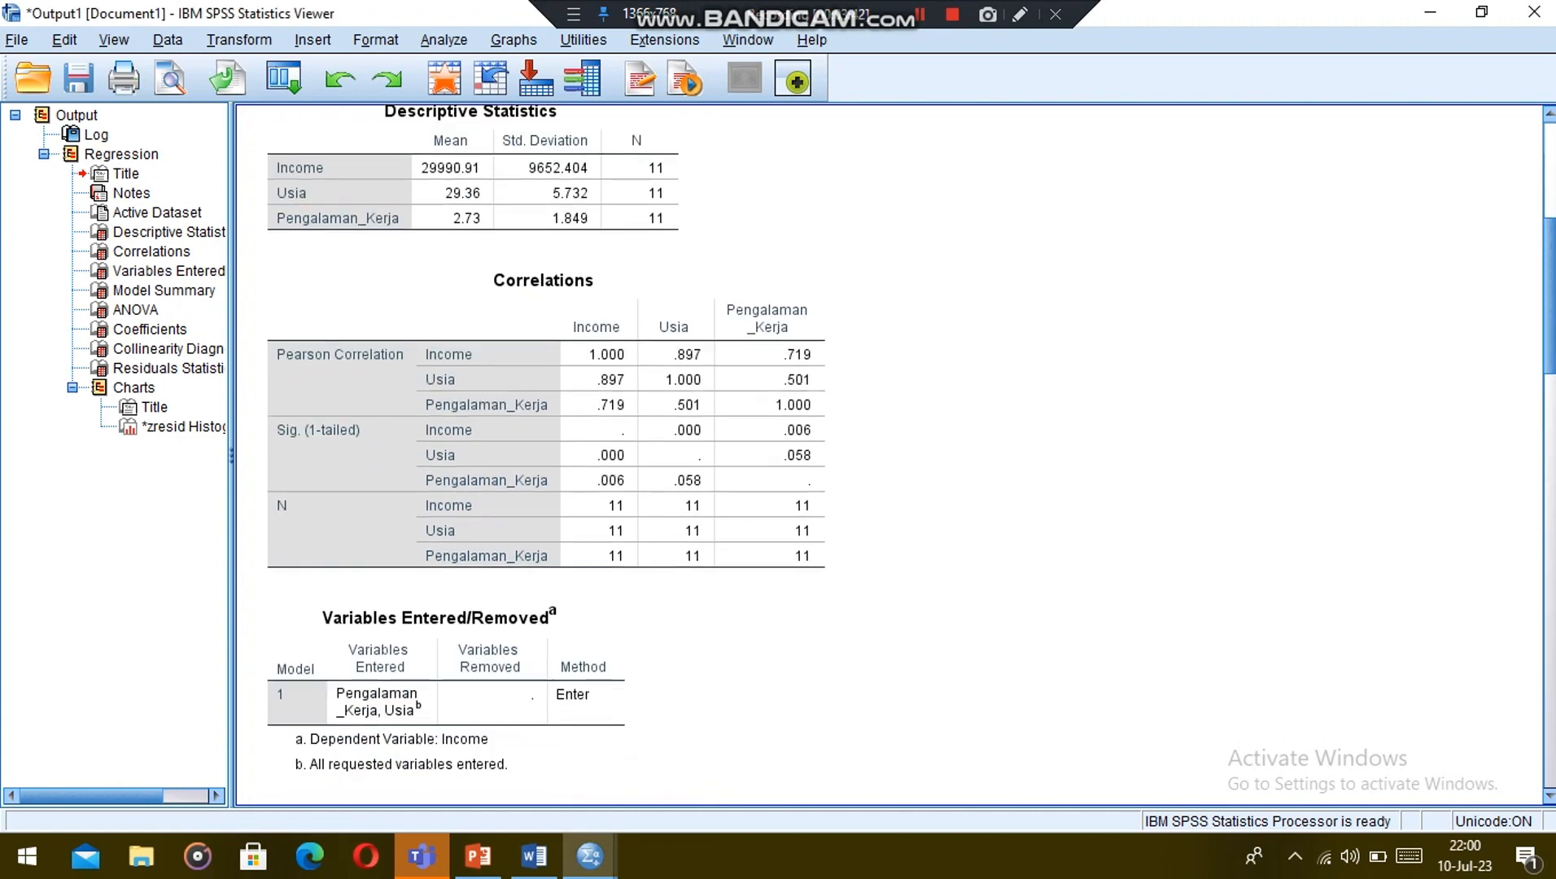
scroll(895, 456, "down", 1)
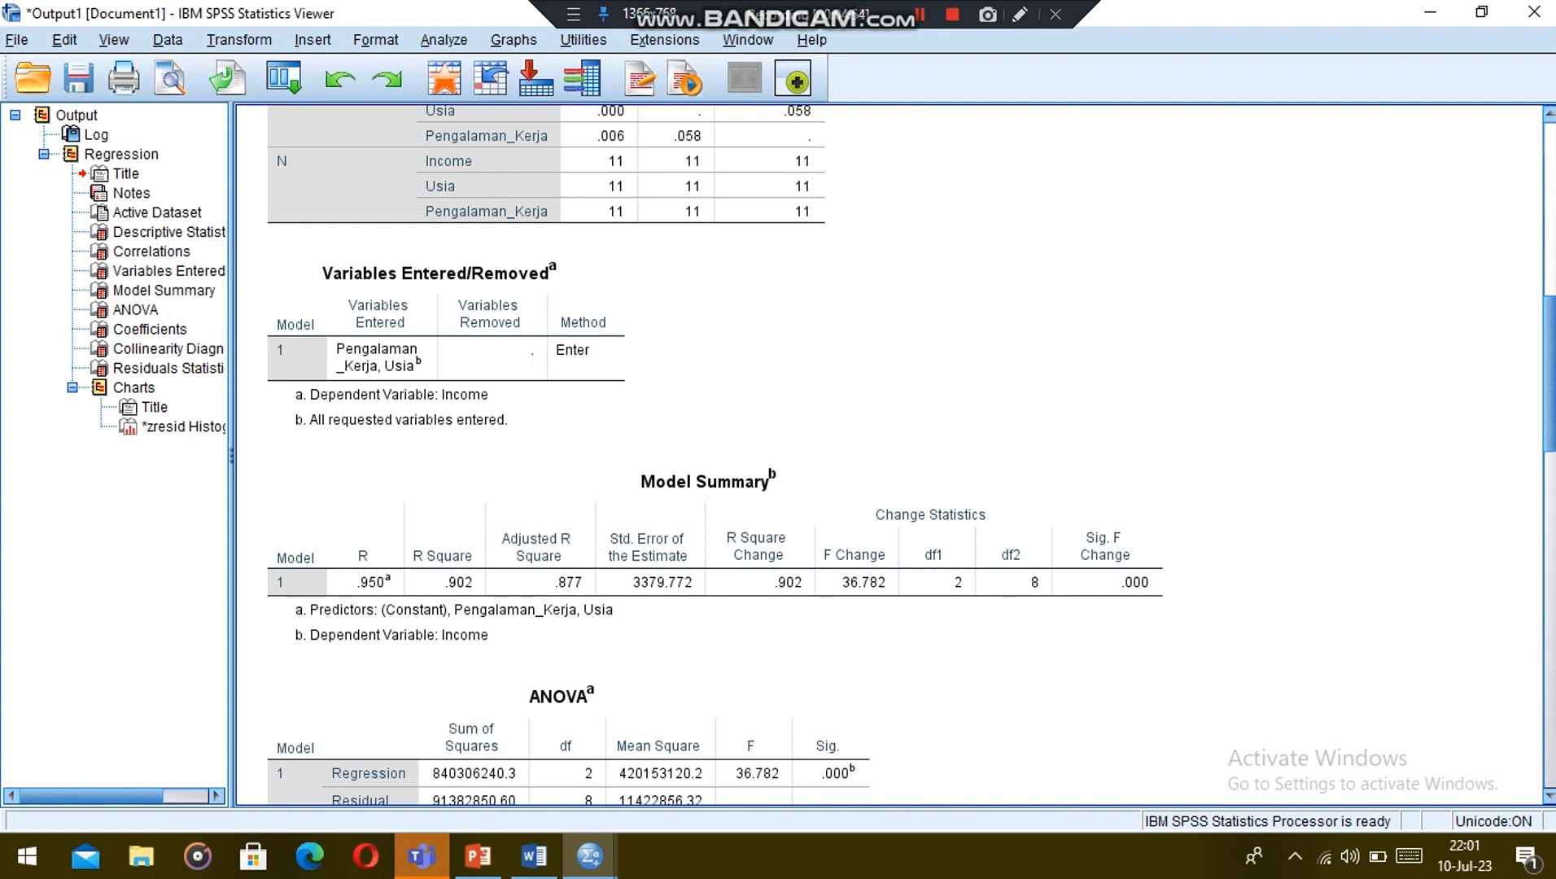
scroll(895, 455, "down", 3)
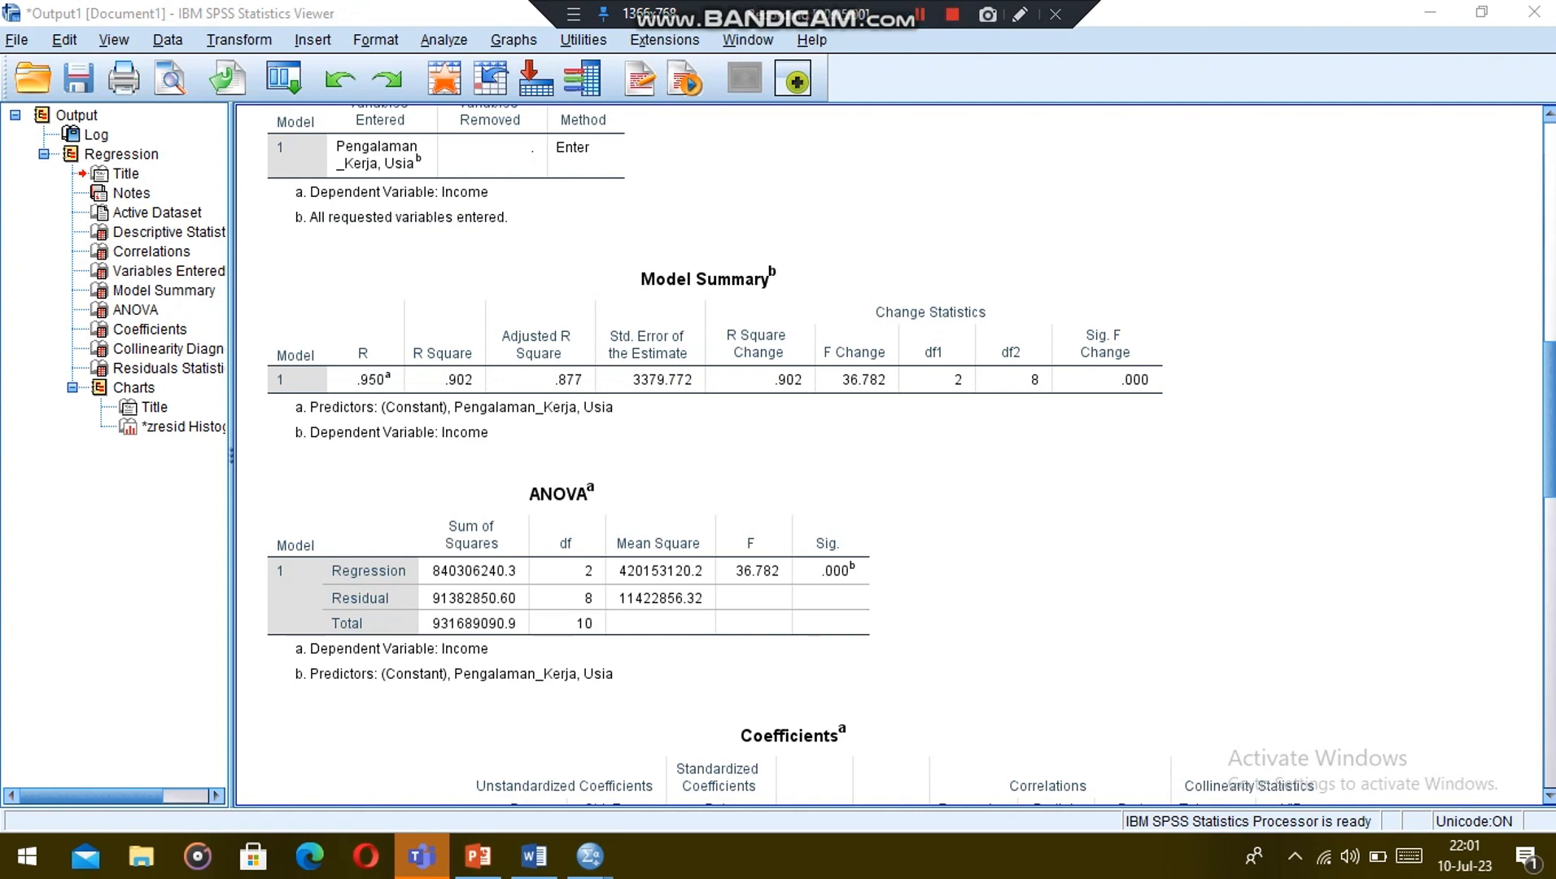
scroll(895, 455, "down", 3)
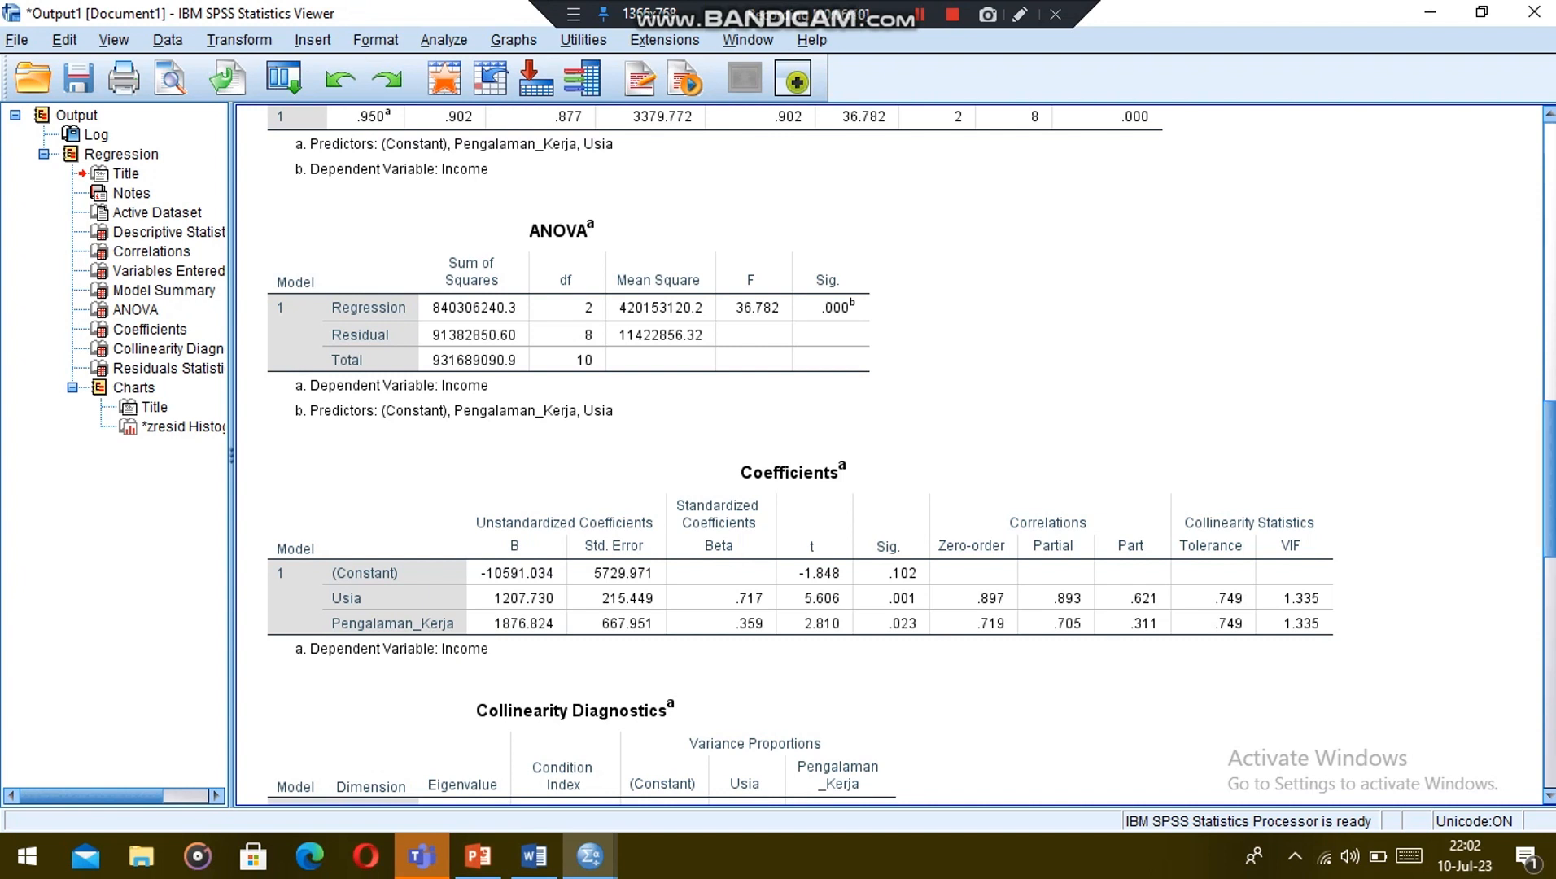
scroll(894, 456, "down", 5)
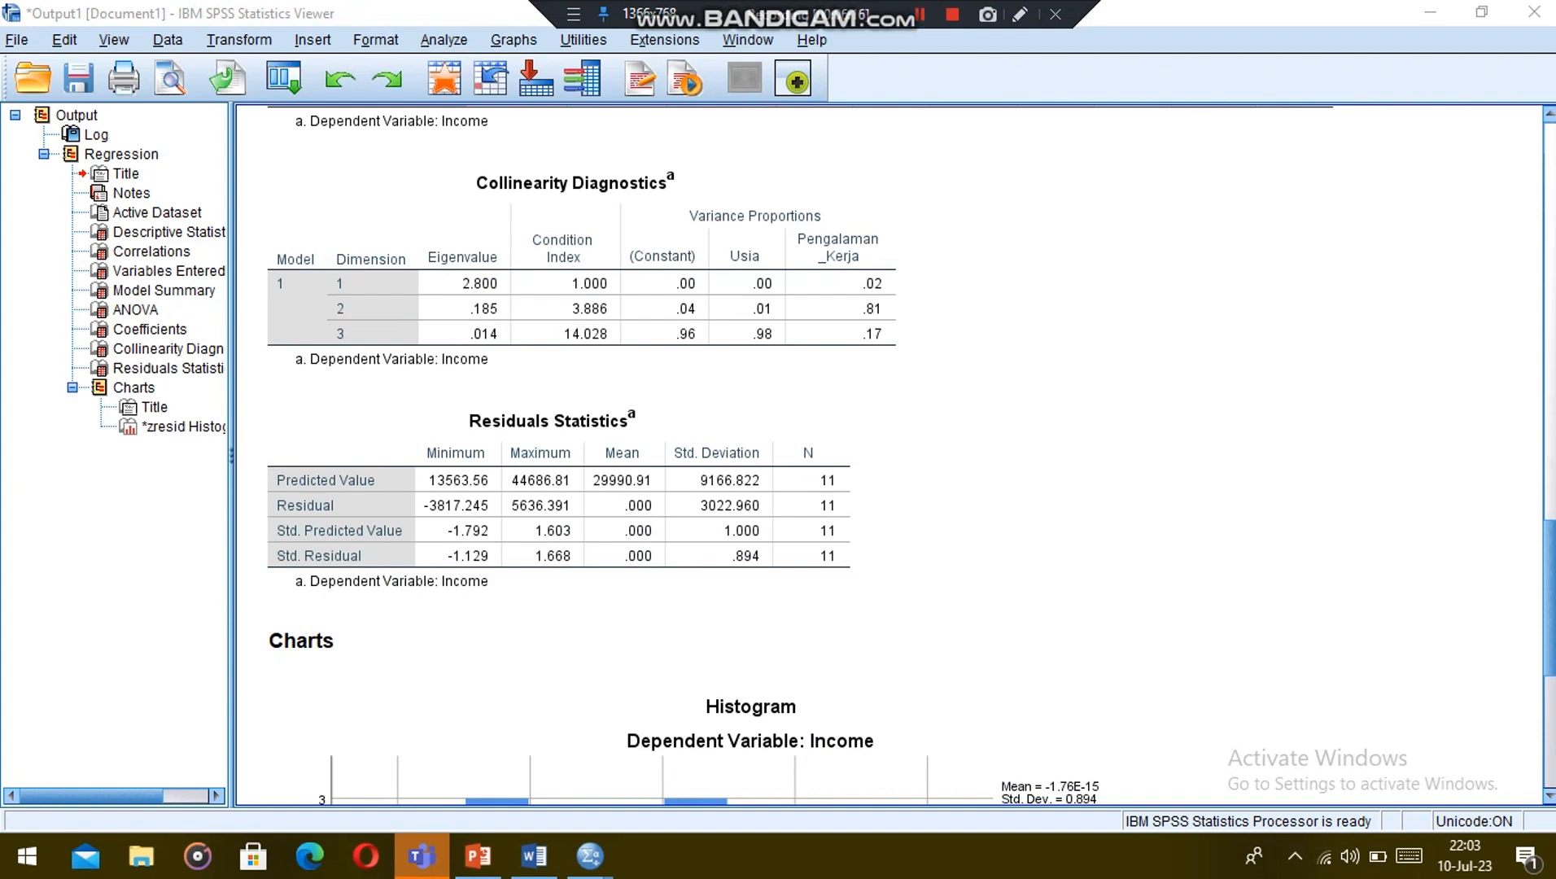
scroll(895, 456, "down", 4)
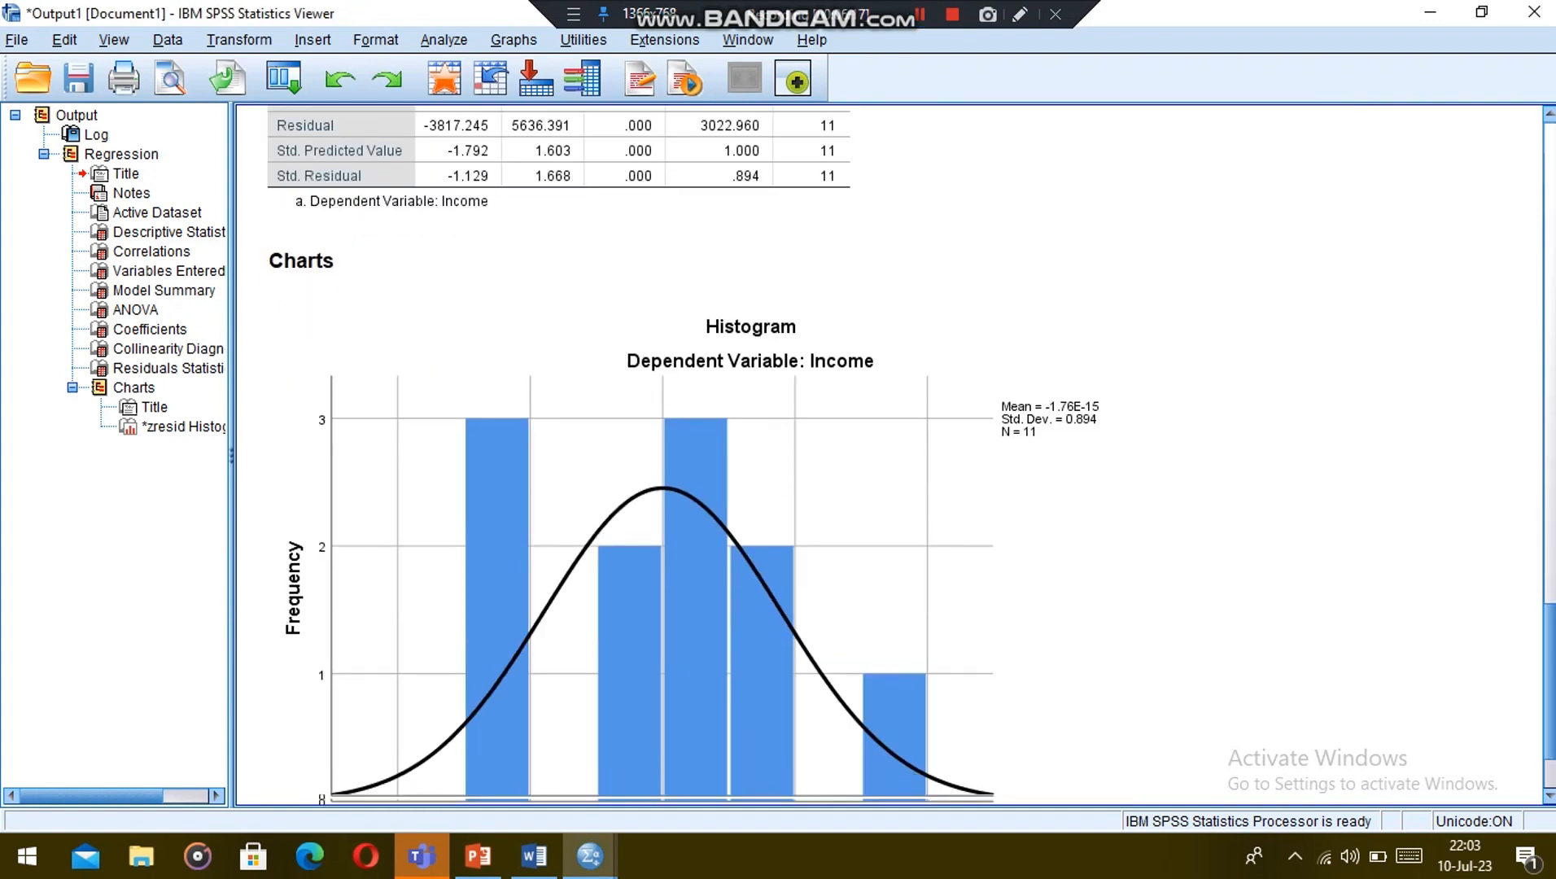
scroll(895, 456, "down", 2)
scroll(895, 456, "up", 1)
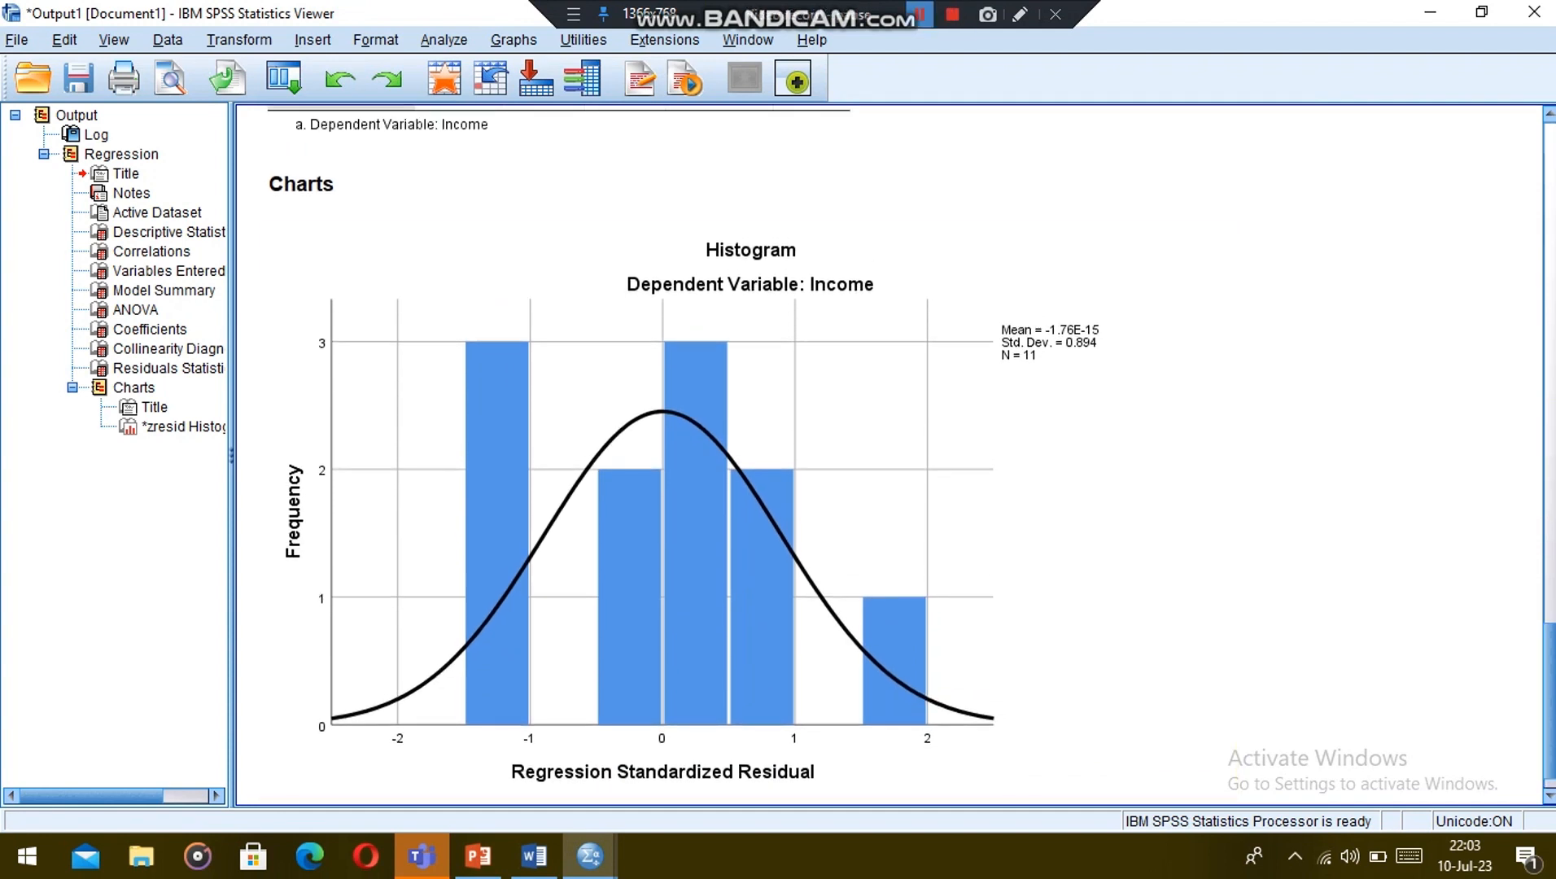
left_click(919, 14)
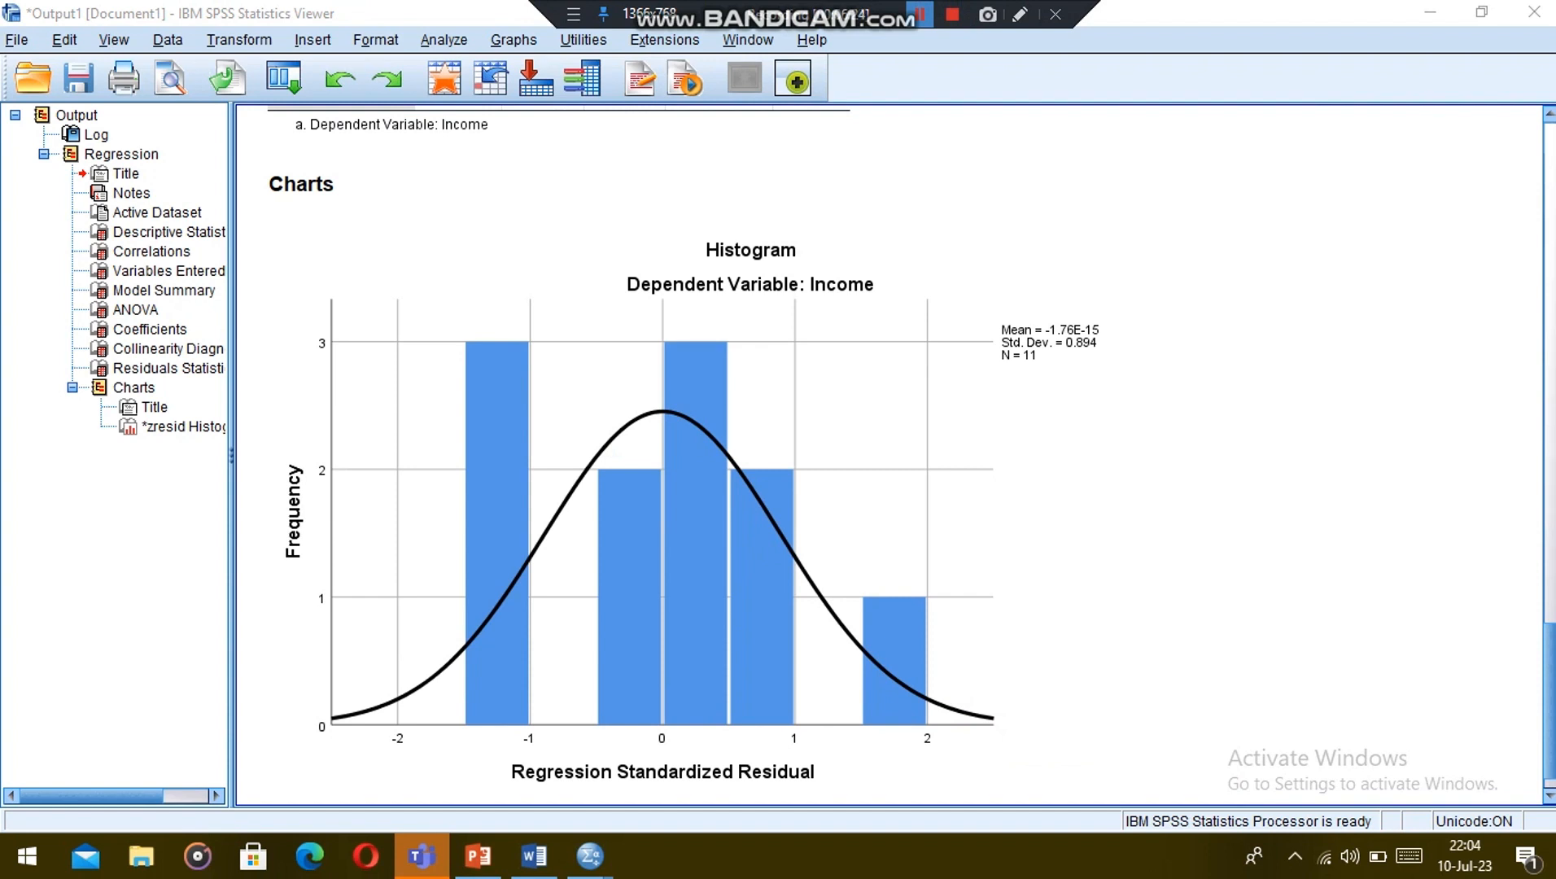